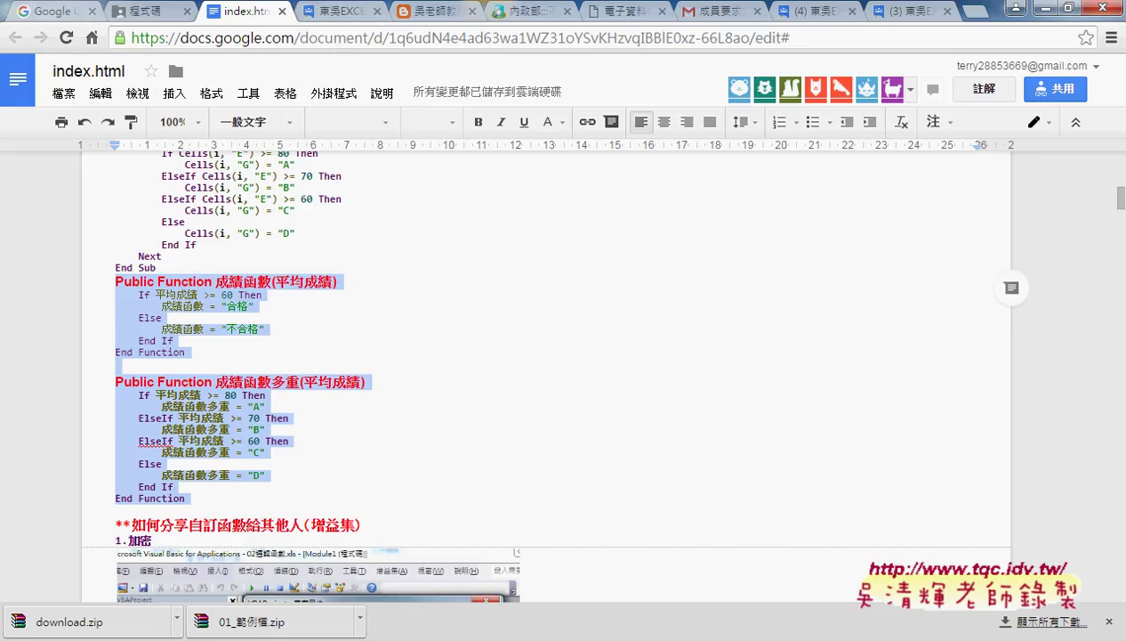
Step: Switch from the Google Docs code notes to the Excel 02邏輯函數 grade workbook
{"action": "left_click", "coordinate": [242, 636]}
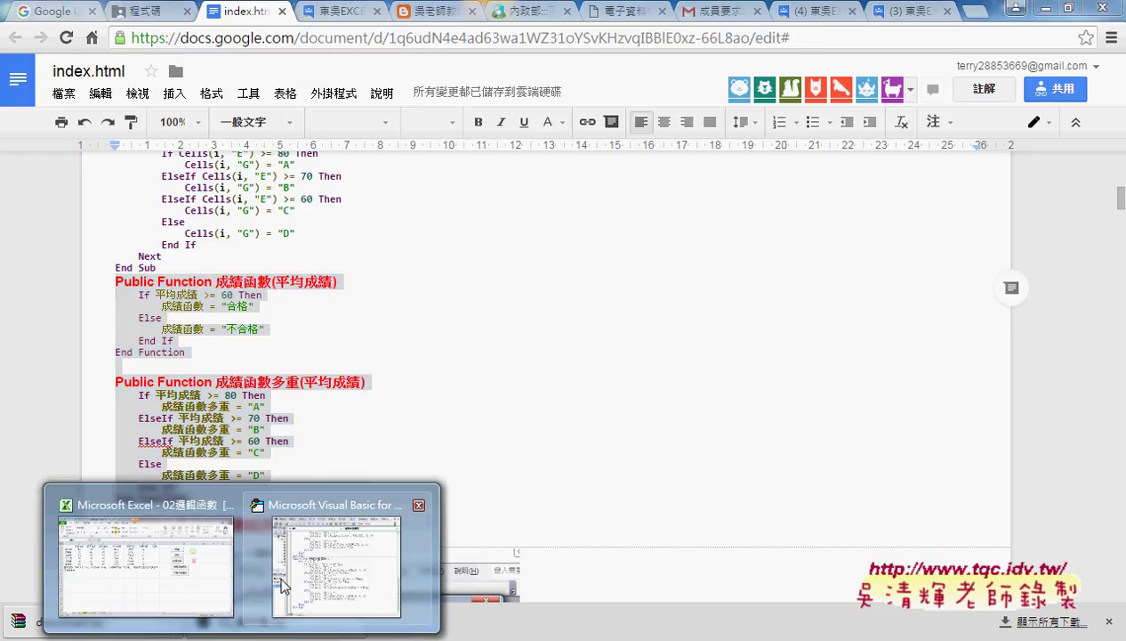
{"action": "left_click", "coordinate": [145, 565]}
{"action": "left_click", "coordinate": [546, 493]}
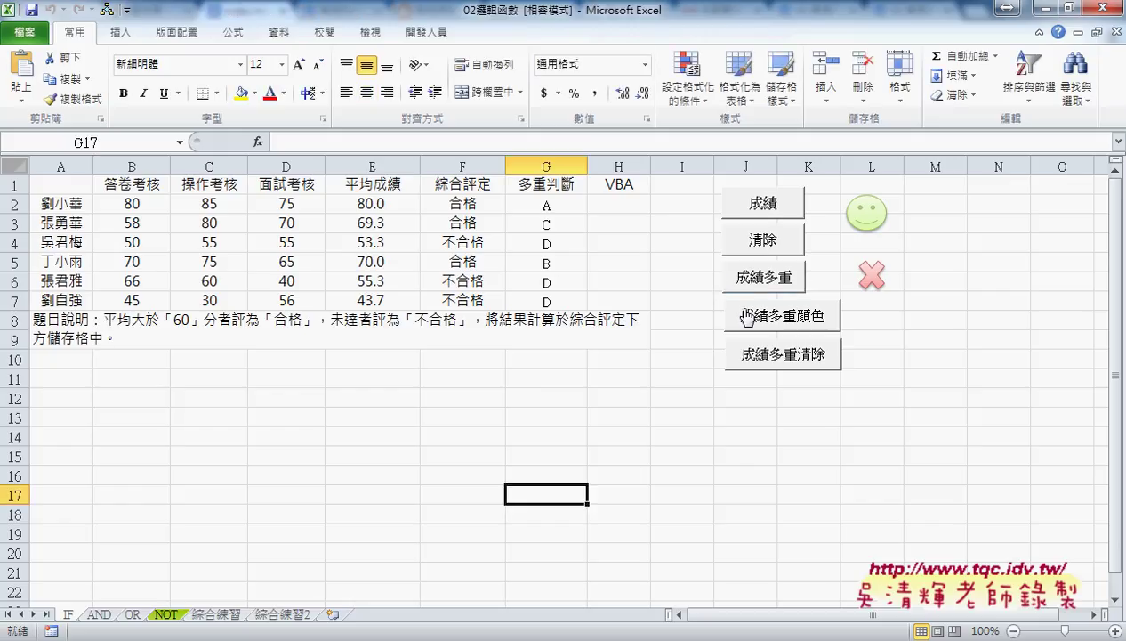
{"action": "left_click_drag", "start_coordinate": [621, 204], "coordinate": [633, 300]}
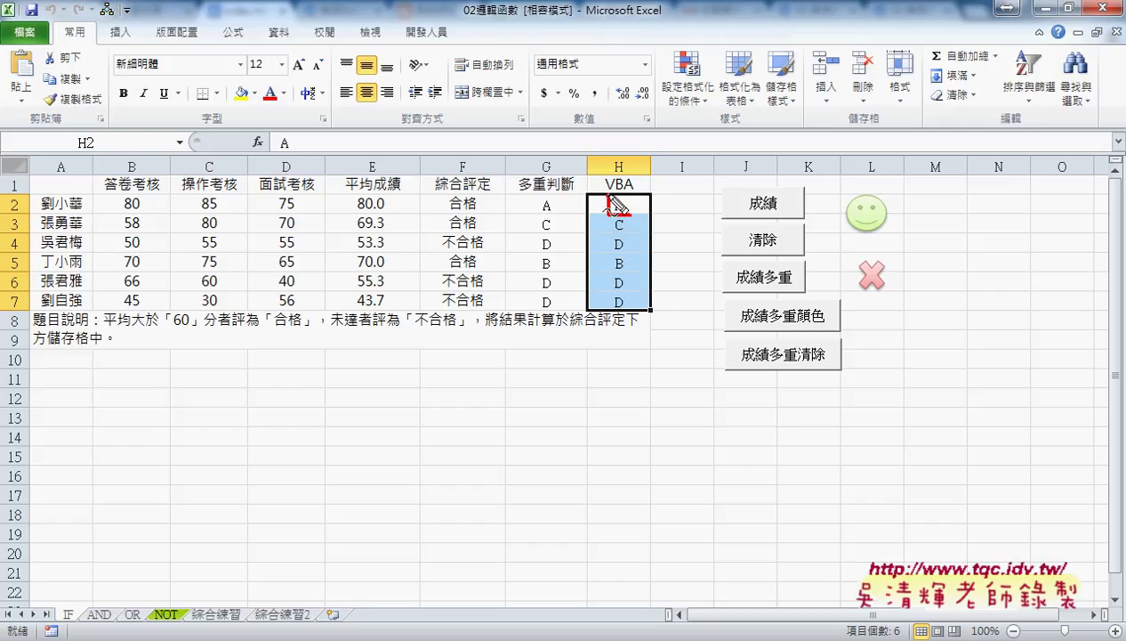
{"action": "left_click_drag", "start_coordinate": [621, 210], "coordinate": [631, 197]}
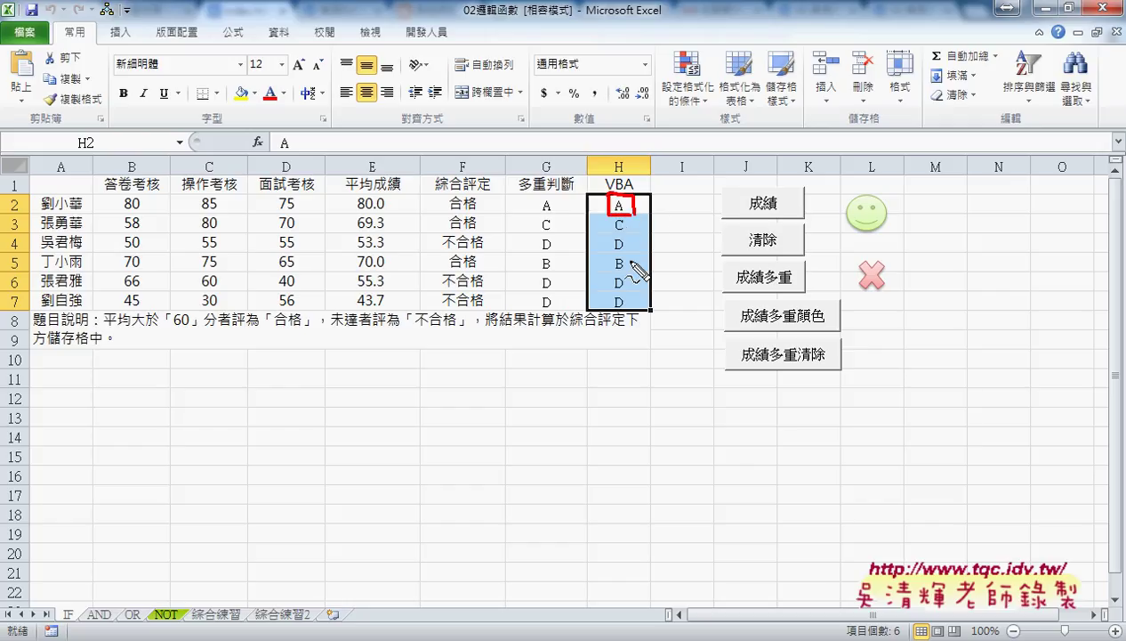
{"action": "mouse_move", "coordinate": [622, 255]}
{"action": "left_mouse_down"}
{"action": "mouse_move", "coordinate": [630, 273]}
{"action": "mouse_move", "coordinate": [588, 272]}
{"action": "mouse_move", "coordinate": [648, 270]}
{"action": "left_mouse_up"}
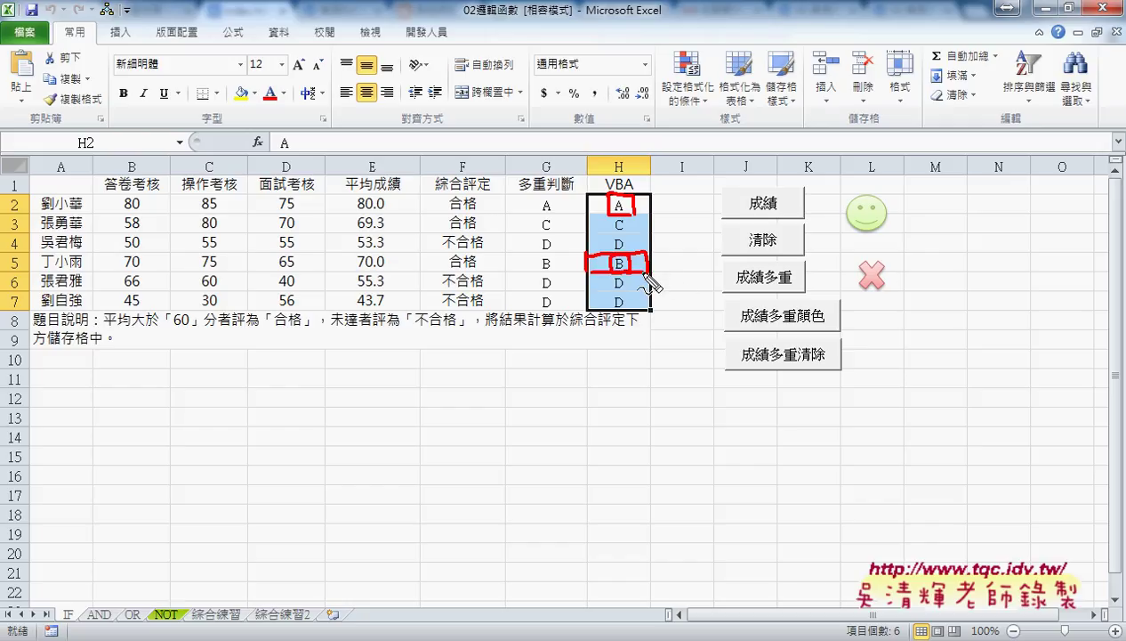
{"action": "mouse_move", "coordinate": [588, 214]}
{"action": "left_mouse_down"}
{"action": "mouse_move", "coordinate": [587, 240]}
{"action": "mouse_move", "coordinate": [631, 215]}
{"action": "mouse_move", "coordinate": [645, 234]}
{"action": "mouse_move", "coordinate": [633, 268]}
{"action": "left_mouse_up"}
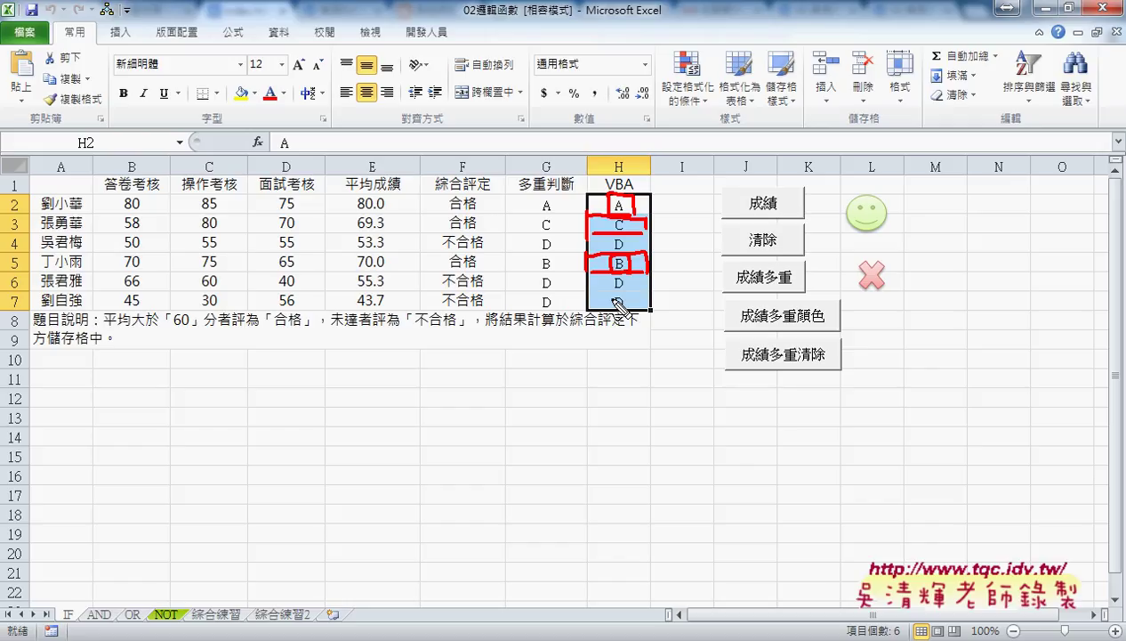
{"action": "key", "text": "Escape"}
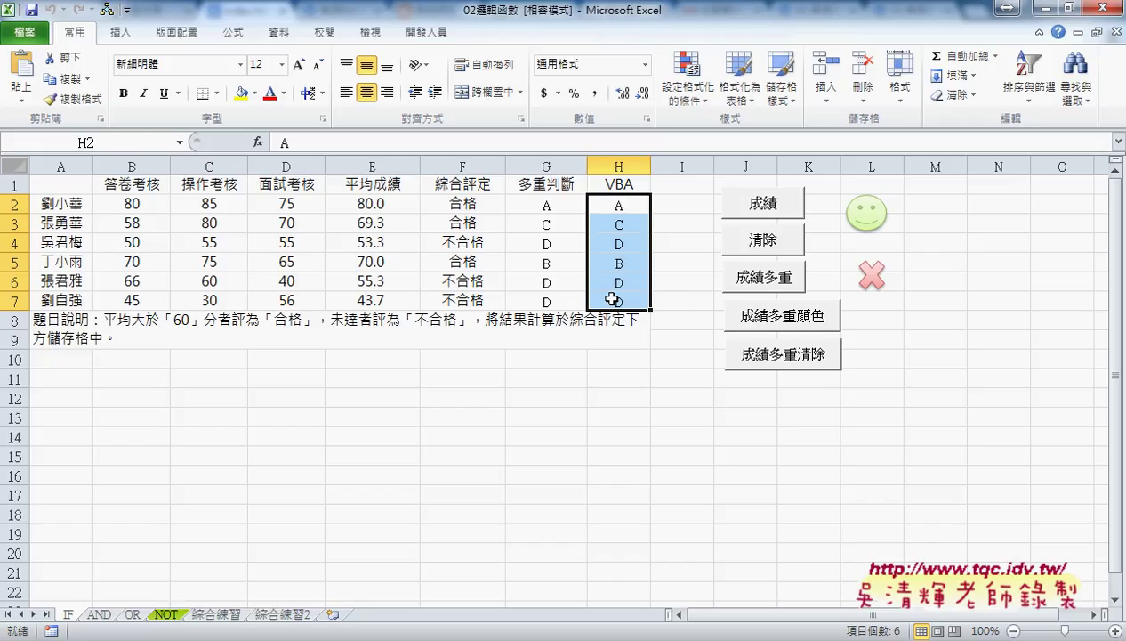
Step: Run the 成績多重顏色 macro on column H and check the coloured grade in H2
{"action": "left_click", "coordinate": [663, 277]}
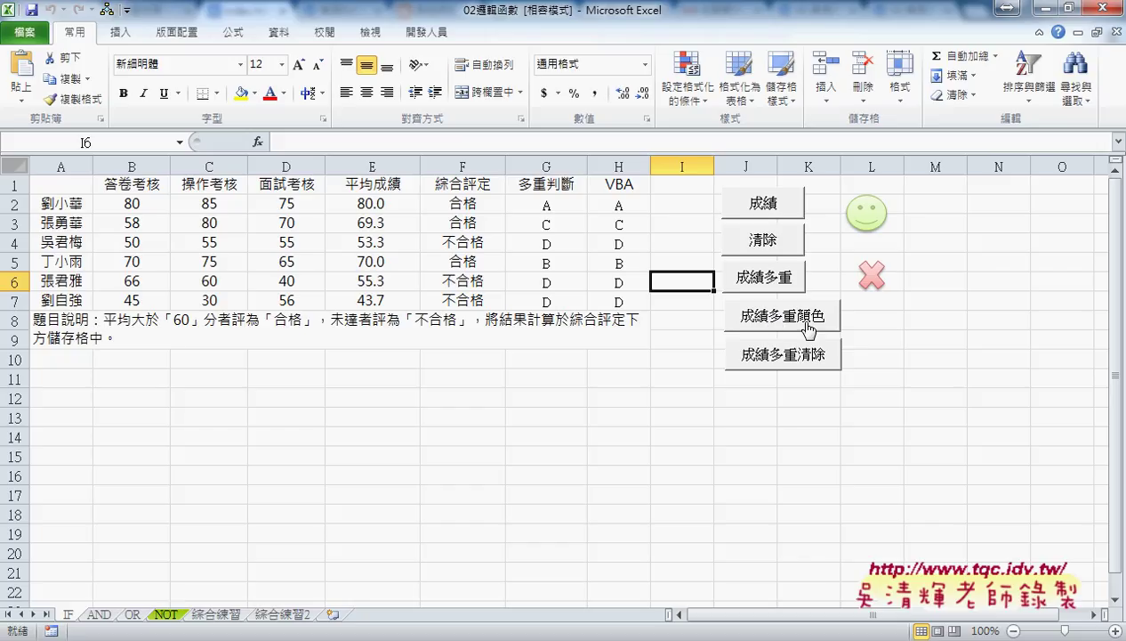
{"action": "left_click", "coordinate": [809, 330]}
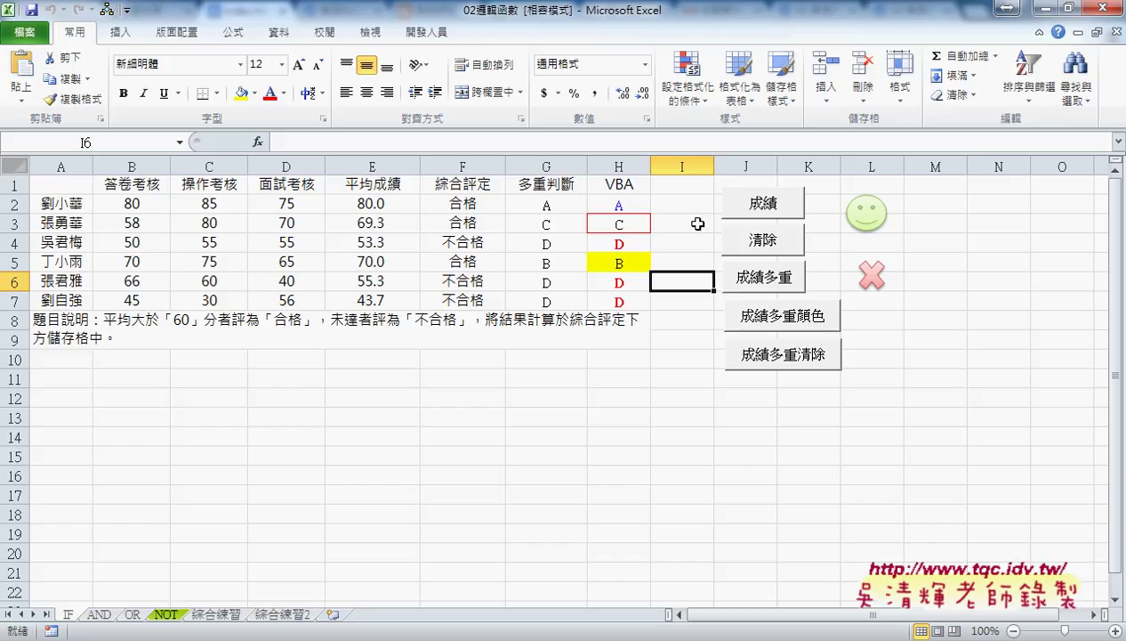
{"action": "left_click", "coordinate": [630, 206]}
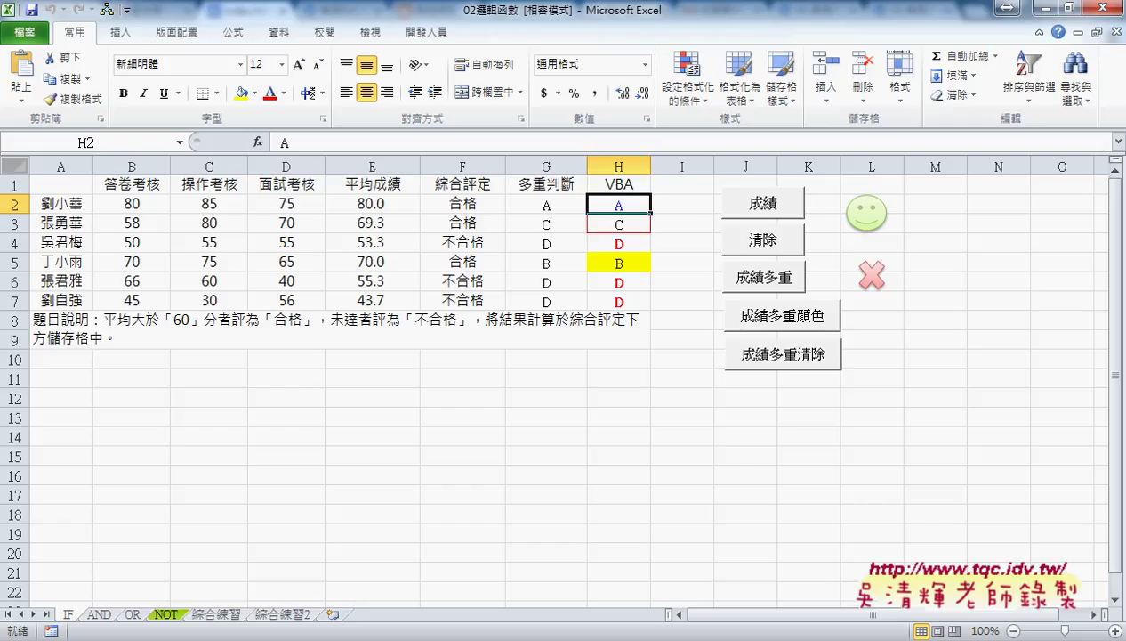
Step: Place the VBA editor beside the grade sheet, scrolled to the 成績多重顏色 macro
{"action": "mouse_move", "coordinate": [267, 634]}
{"action": "left_click", "coordinate": [326, 610]}
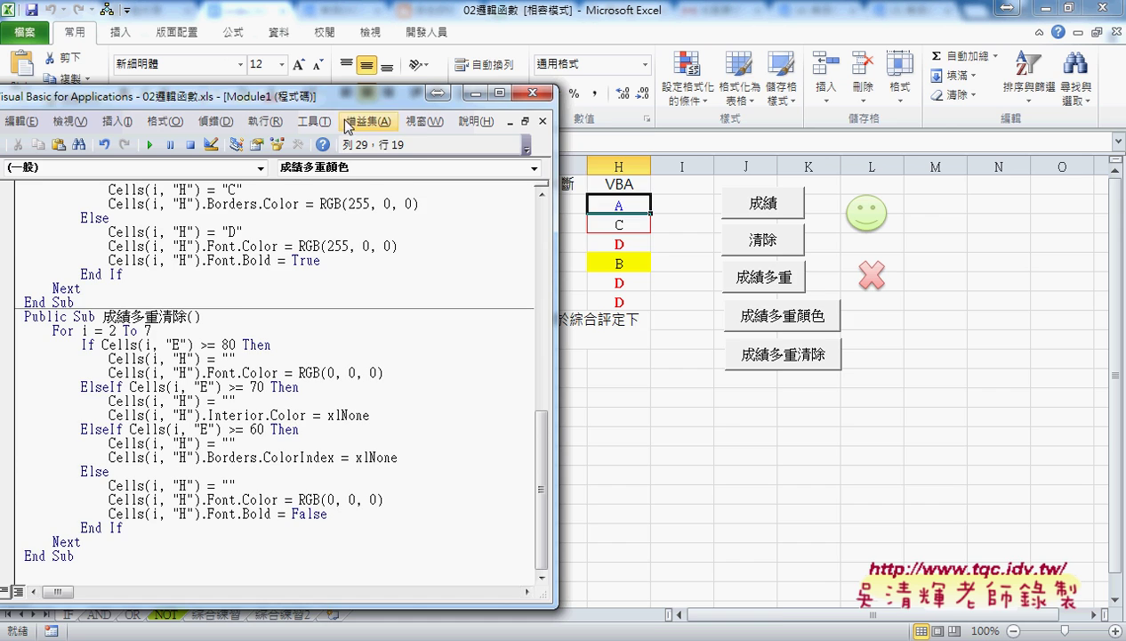
{"action": "mouse_move", "coordinate": [349, 108]}
{"action": "left_mouse_down"}
{"action": "mouse_move", "coordinate": [743, 297]}
{"action": "mouse_move", "coordinate": [1094, 60]}
{"action": "left_mouse_up"}
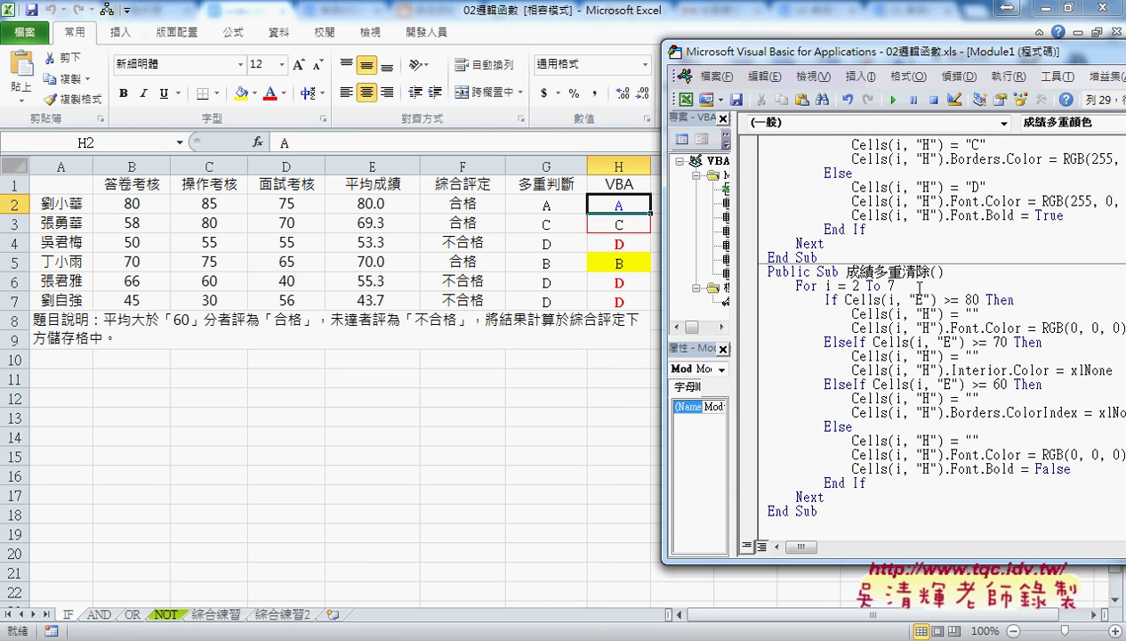
{"action": "scroll", "coordinate": [918, 285], "scroll_direction": "up", "scroll_amount": 3}
{"action": "scroll", "coordinate": [918, 285], "scroll_direction": "up", "scroll_amount": 1}
{"action": "scroll", "coordinate": [899, 265], "scroll_direction": "up", "scroll_amount": 3}
{"action": "scroll", "coordinate": [900, 265], "scroll_direction": "up", "scroll_amount": 2}
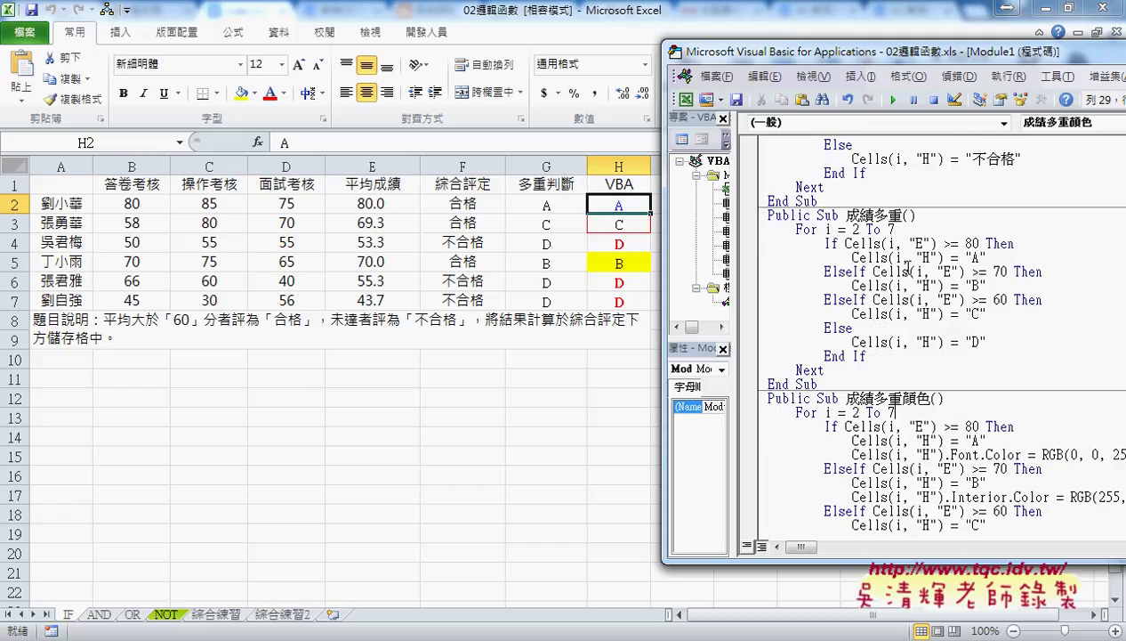
{"action": "left_click", "coordinate": [813, 384]}
{"action": "left_click_drag", "start_coordinate": [813, 384], "coordinate": [745, 215]}
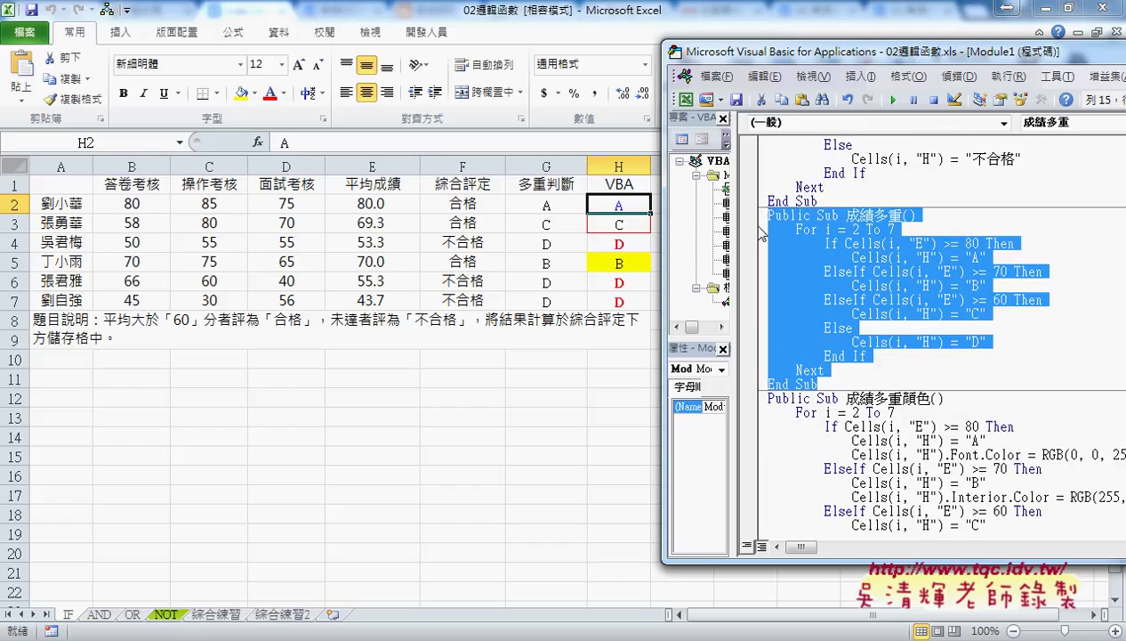
{"action": "scroll", "coordinate": [883, 325], "scroll_direction": "down", "scroll_amount": 4}
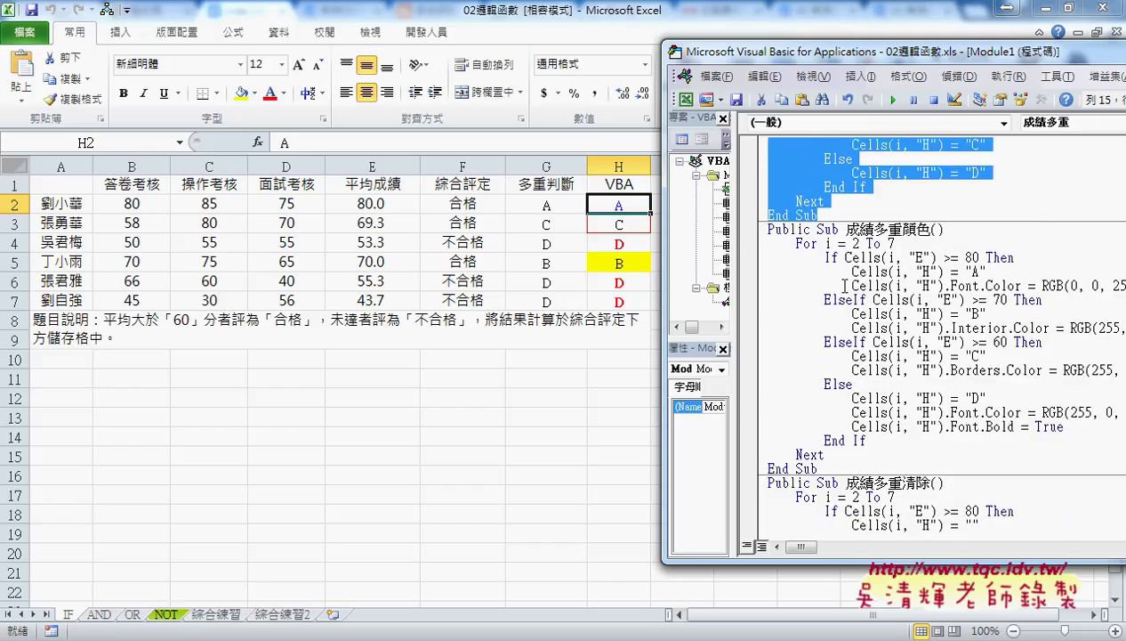
Step: Mark the grade A line's Cells, Font and RGB colour value in the code
{"action": "left_click_drag", "start_coordinate": [853, 272], "coordinate": [998, 276]}
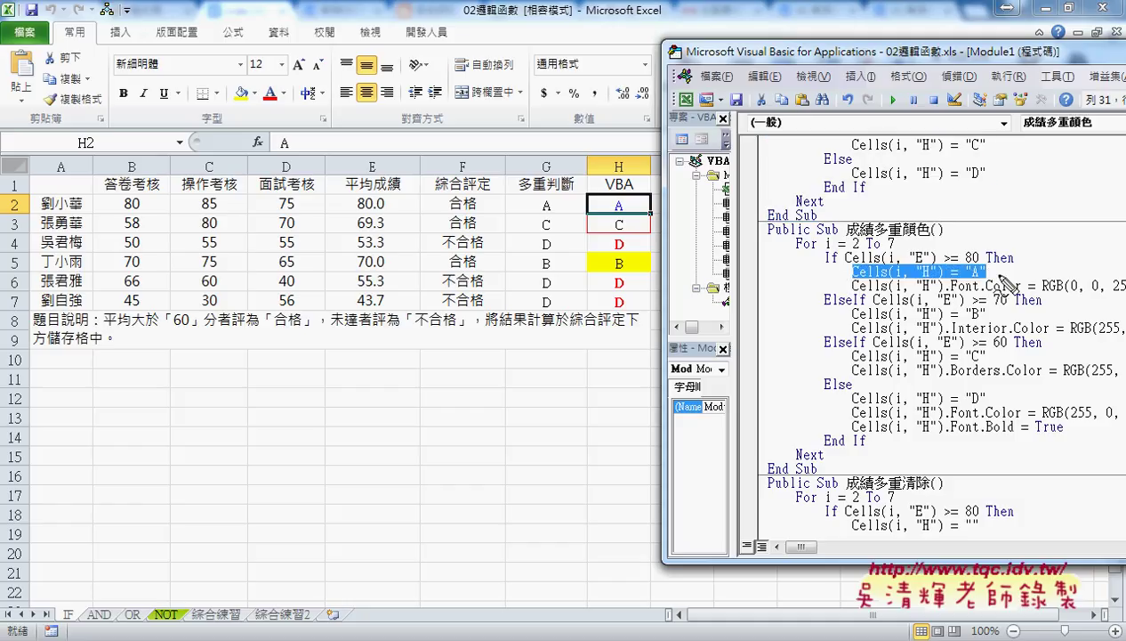
{"action": "left_click_drag", "start_coordinate": [812, 273], "coordinate": [849, 273]}
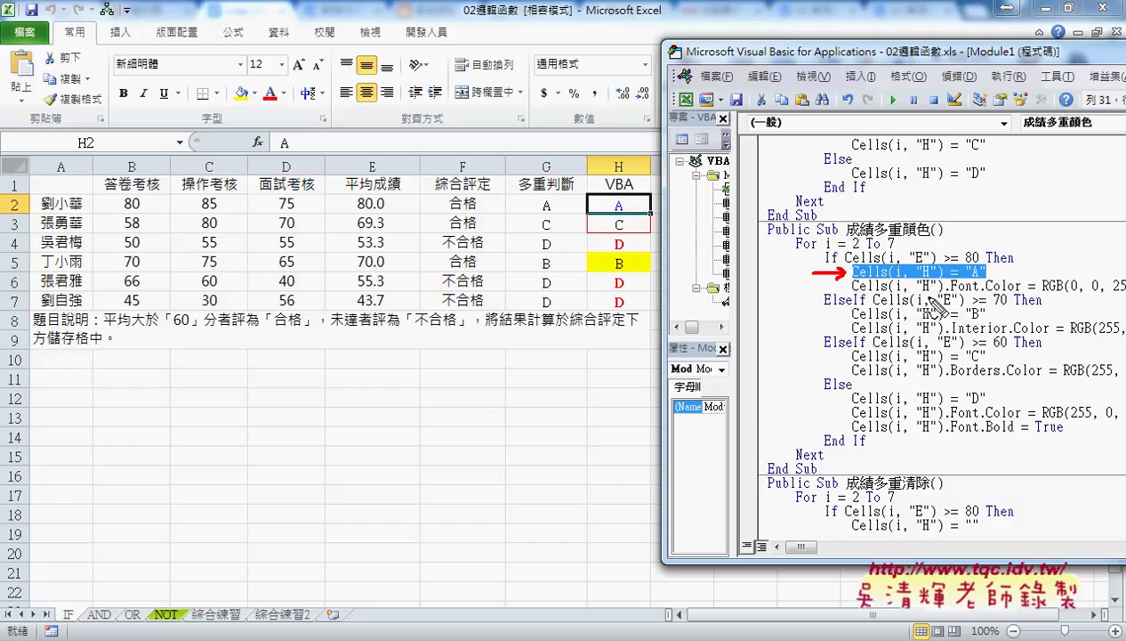
{"action": "left_click_drag", "start_coordinate": [854, 290], "coordinate": [881, 295]}
{"action": "left_click_drag", "start_coordinate": [948, 291], "coordinate": [1017, 290]}
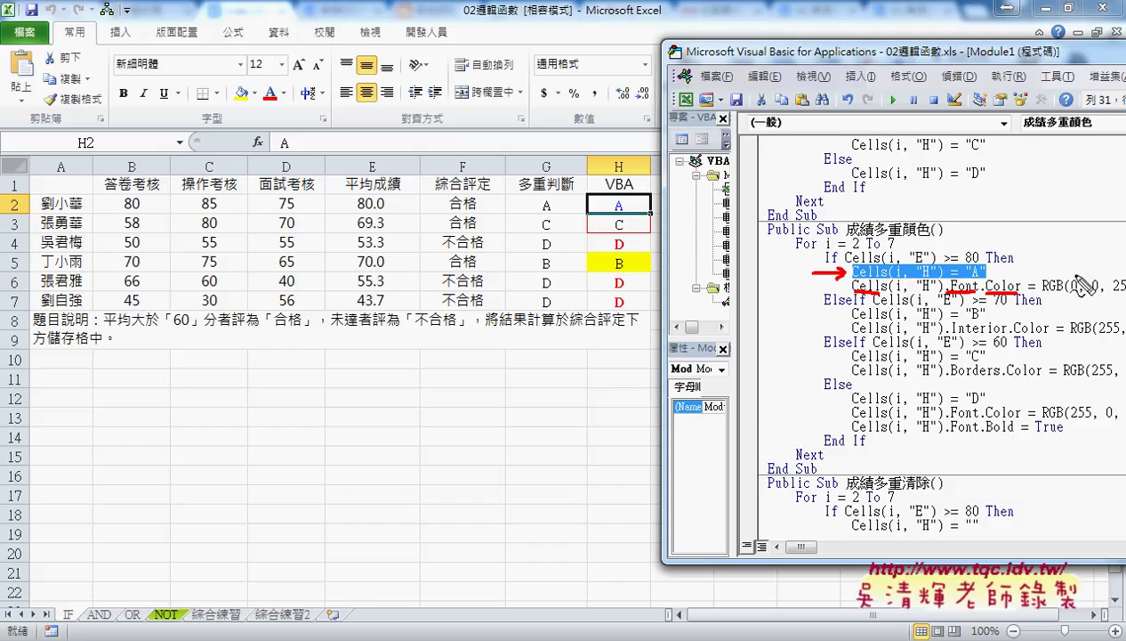
{"action": "left_click_drag", "start_coordinate": [1043, 295], "coordinate": [1067, 294]}
{"action": "key", "text": "Escape"}
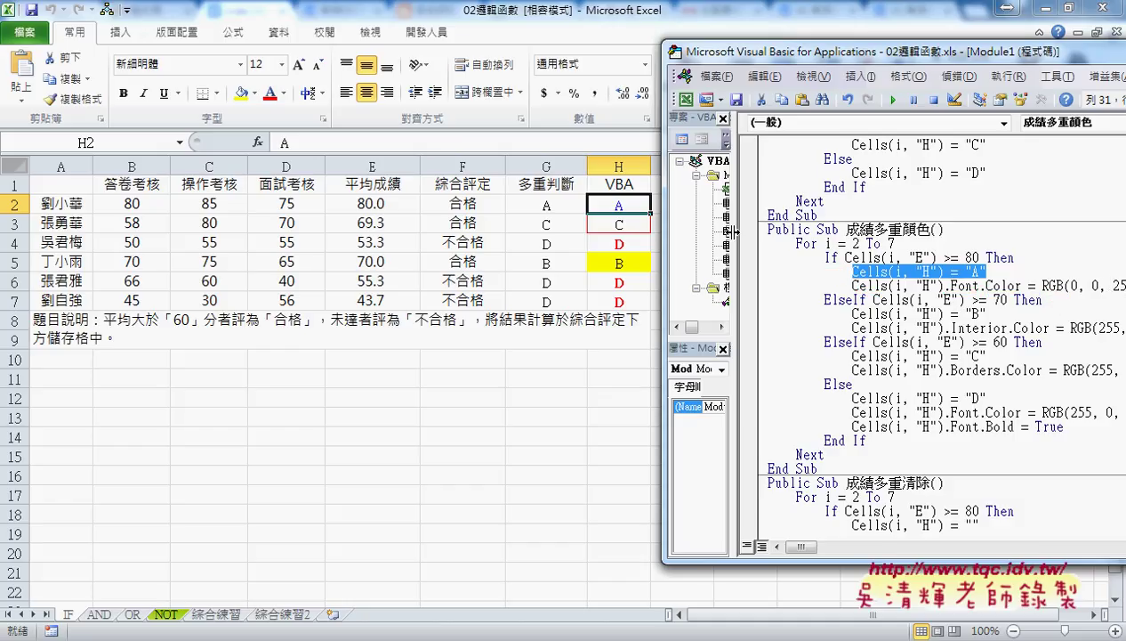
Step: Select grade A's RGB(0, 0, 255) font colour value in the code
{"action": "left_click_drag", "start_coordinate": [731, 232], "coordinate": [702, 231]}
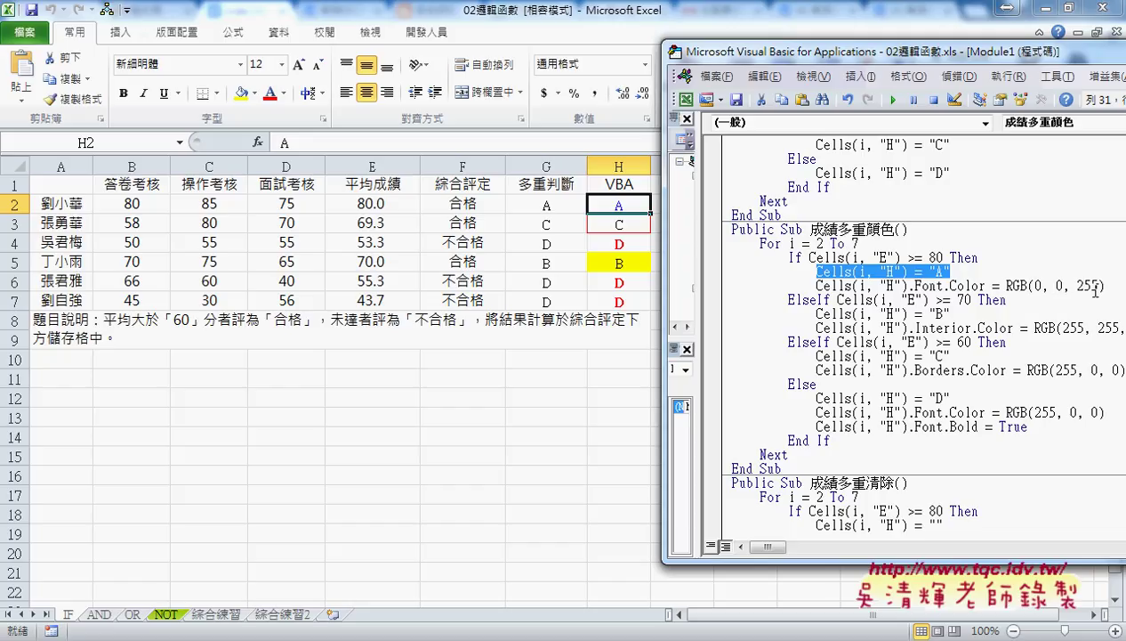
{"action": "left_click_drag", "start_coordinate": [1095, 287], "coordinate": [1023, 284]}
{"action": "left_click", "coordinate": [1031, 299]}
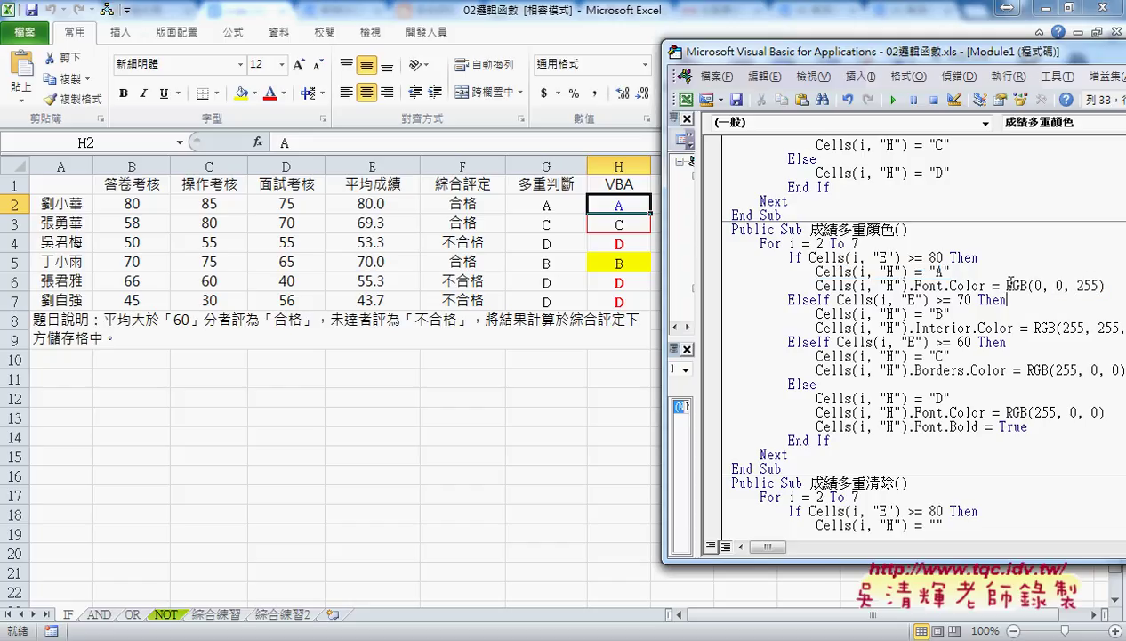
{"action": "left_click_drag", "start_coordinate": [1007, 286], "coordinate": [1107, 286]}
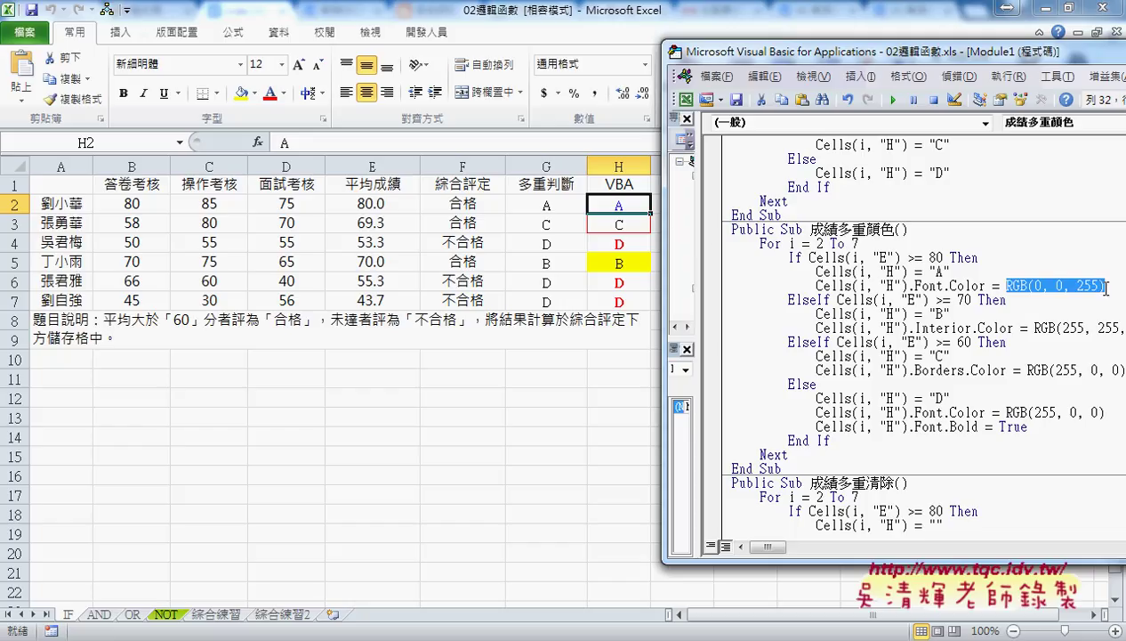
Step: Open the custom colour picker and read the current colour's RGB values
{"action": "left_click", "coordinate": [285, 95]}
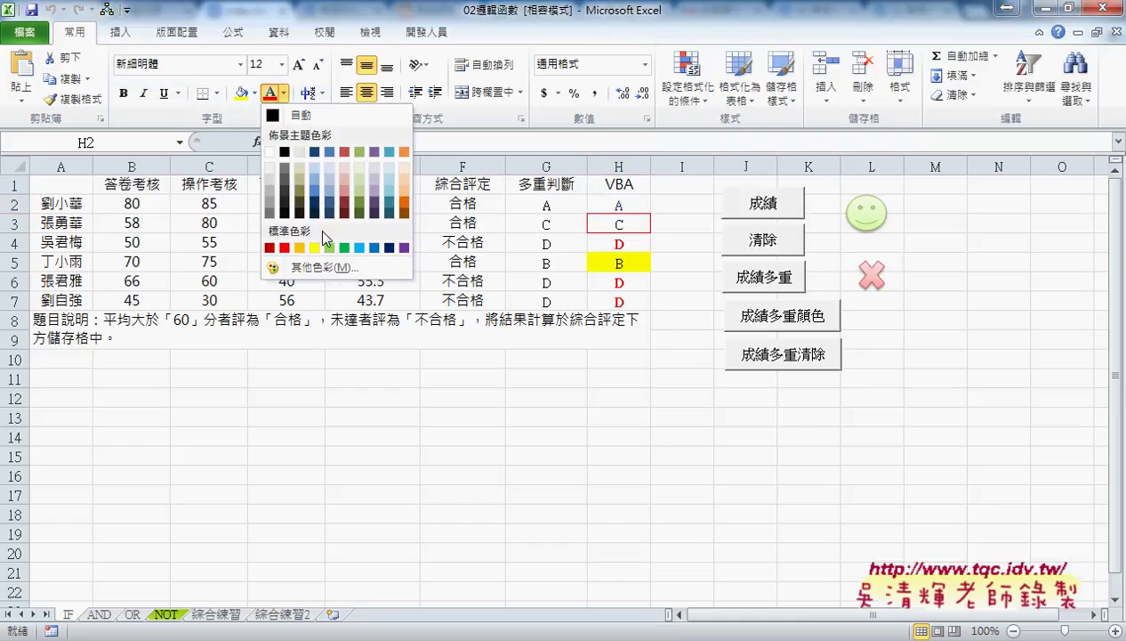
{"action": "left_click", "coordinate": [331, 263]}
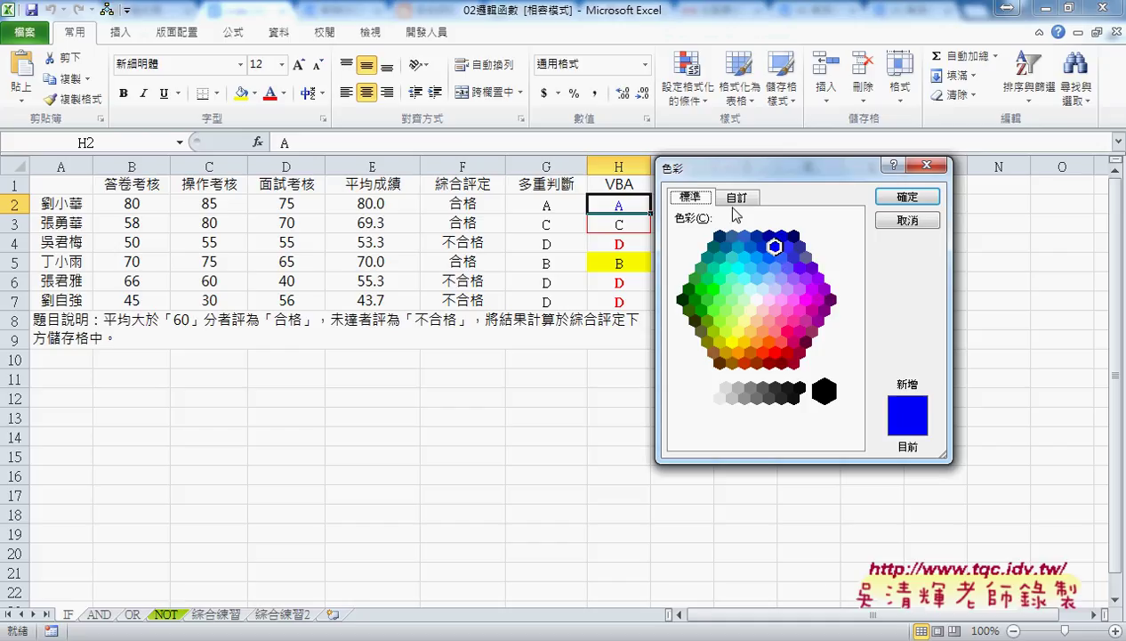
{"action": "left_click", "coordinate": [735, 198]}
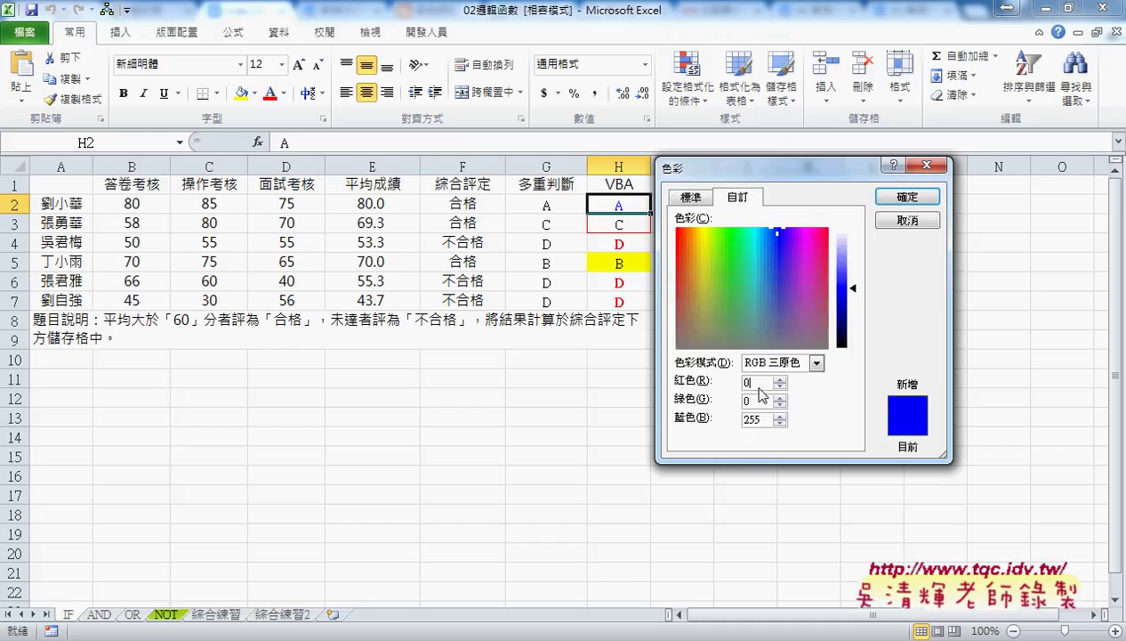
{"action": "left_click", "coordinate": [761, 419]}
Step: Compare yellow's RGB (255, 255, 0) with a green darkened to 54, 226, 0
{"action": "left_click", "coordinate": [692, 197]}
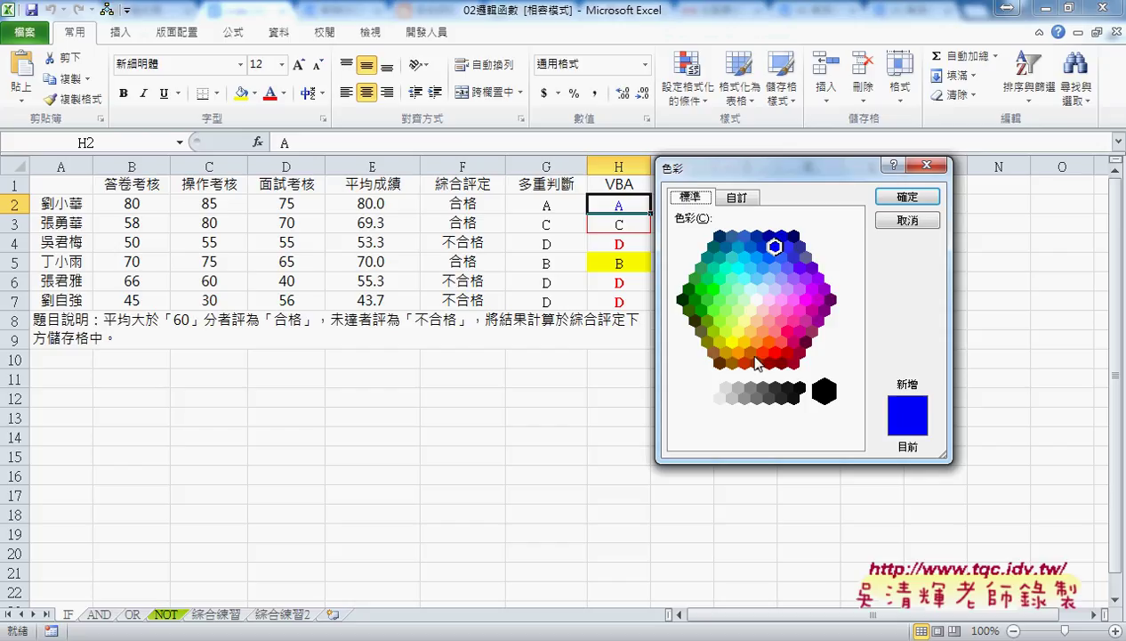
{"action": "left_click", "coordinate": [730, 340]}
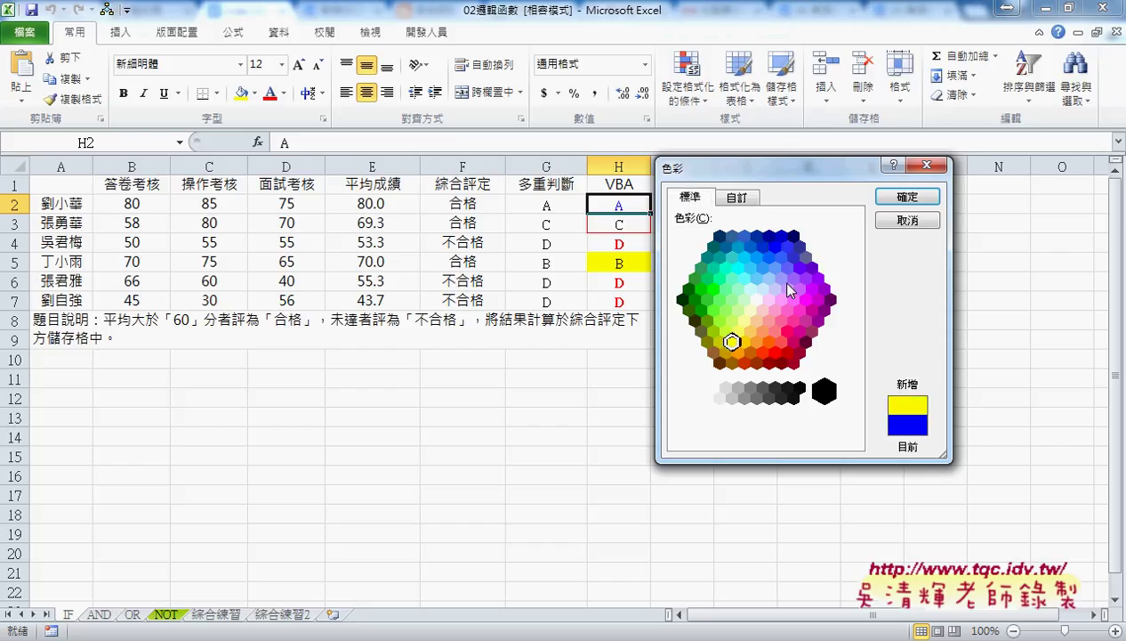
{"action": "left_click", "coordinate": [738, 197]}
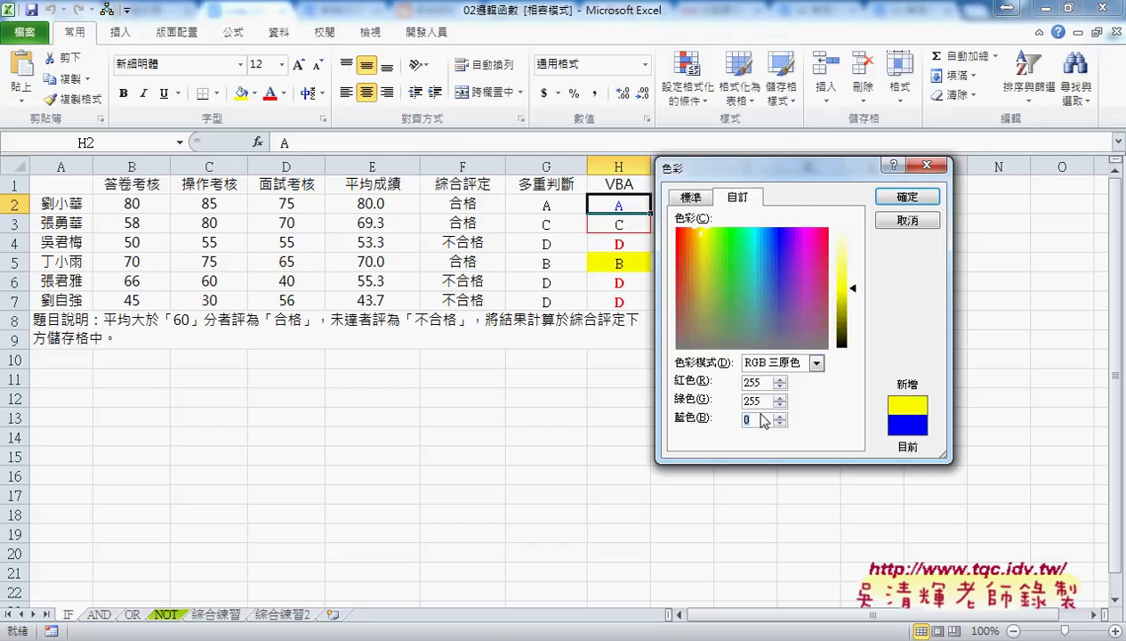
{"action": "left_click", "coordinate": [691, 197]}
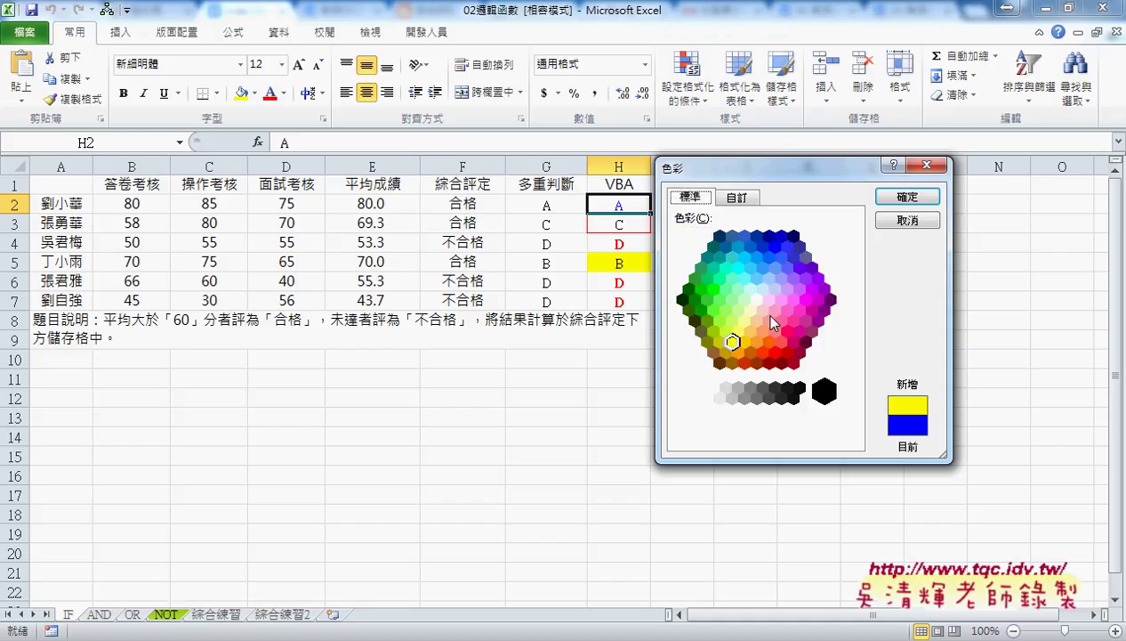
{"action": "left_click", "coordinate": [714, 316]}
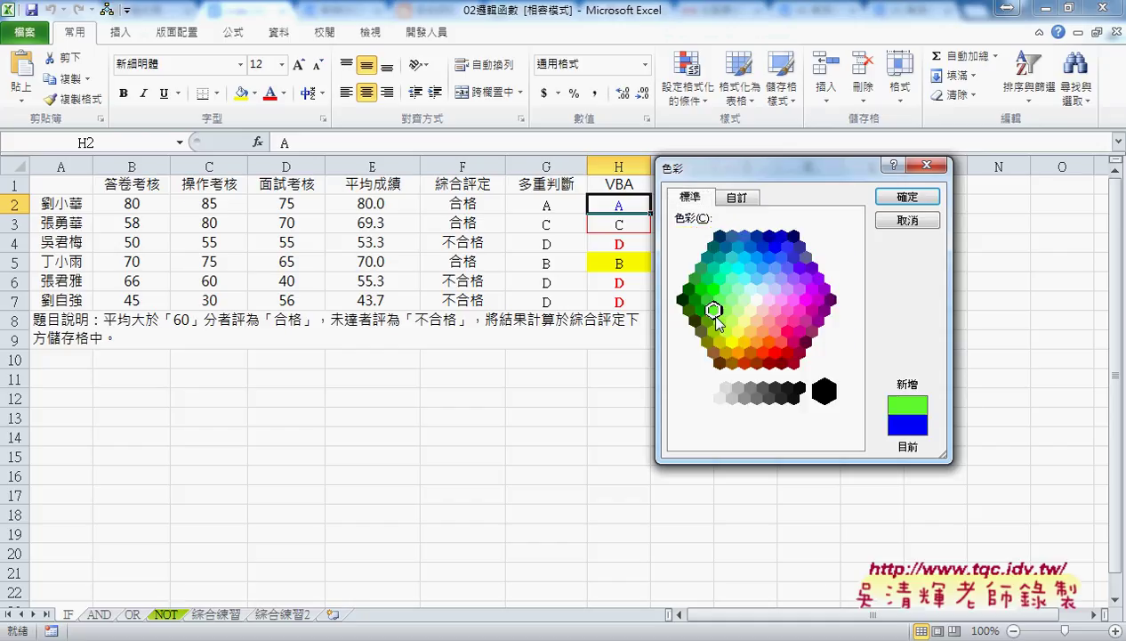
{"action": "left_click", "coordinate": [738, 198]}
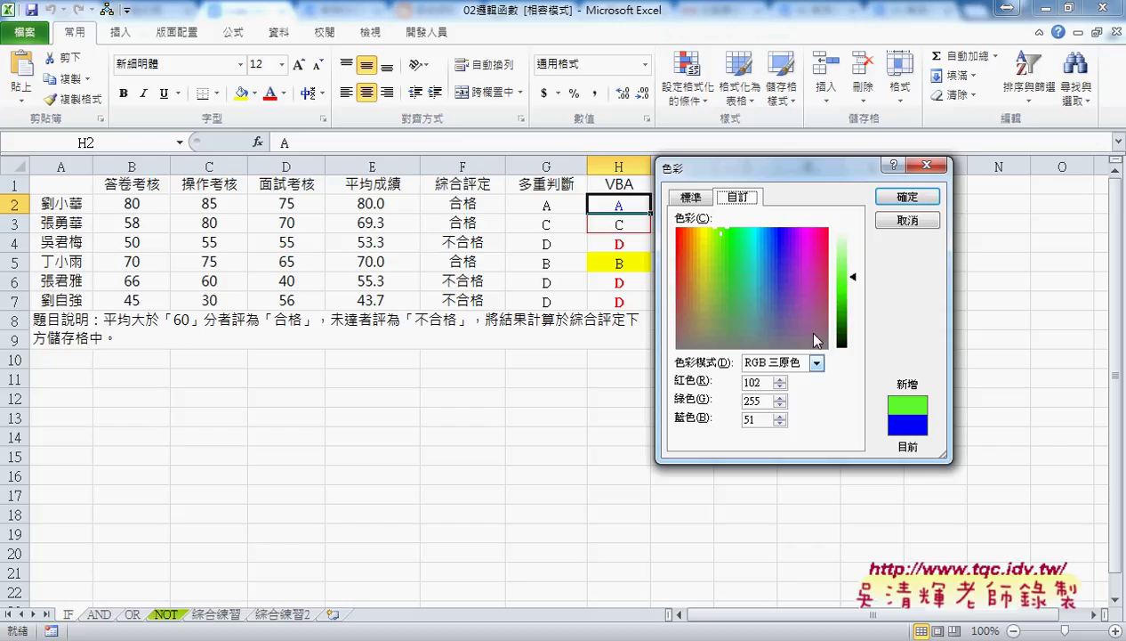
{"action": "left_click_drag", "start_coordinate": [843, 283], "coordinate": [854, 294]}
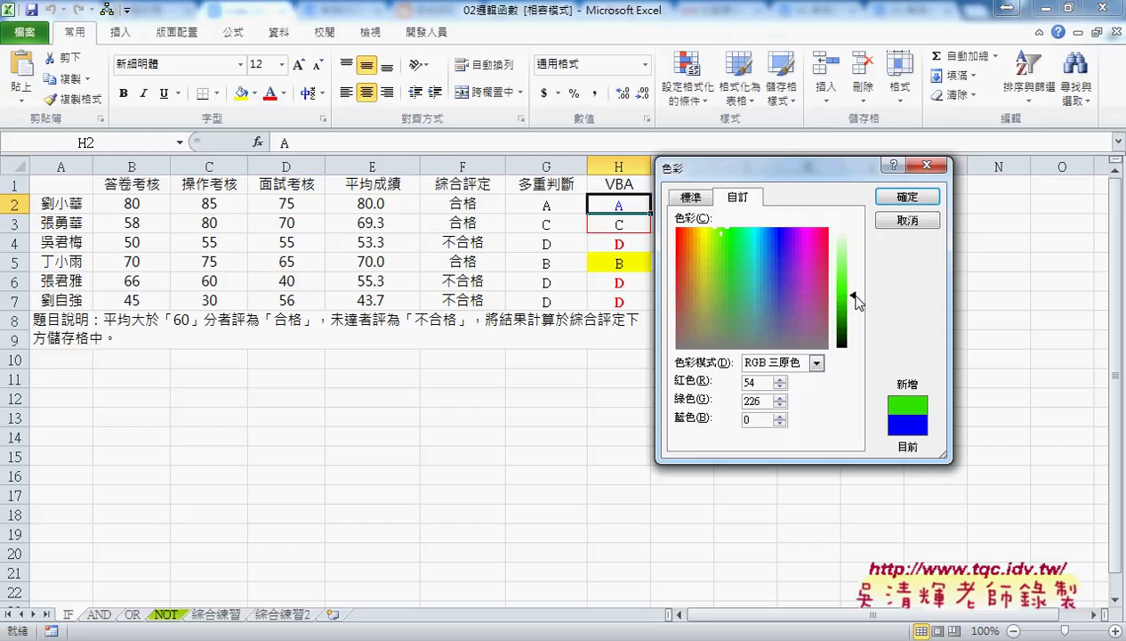
{"action": "left_click", "coordinate": [759, 399]}
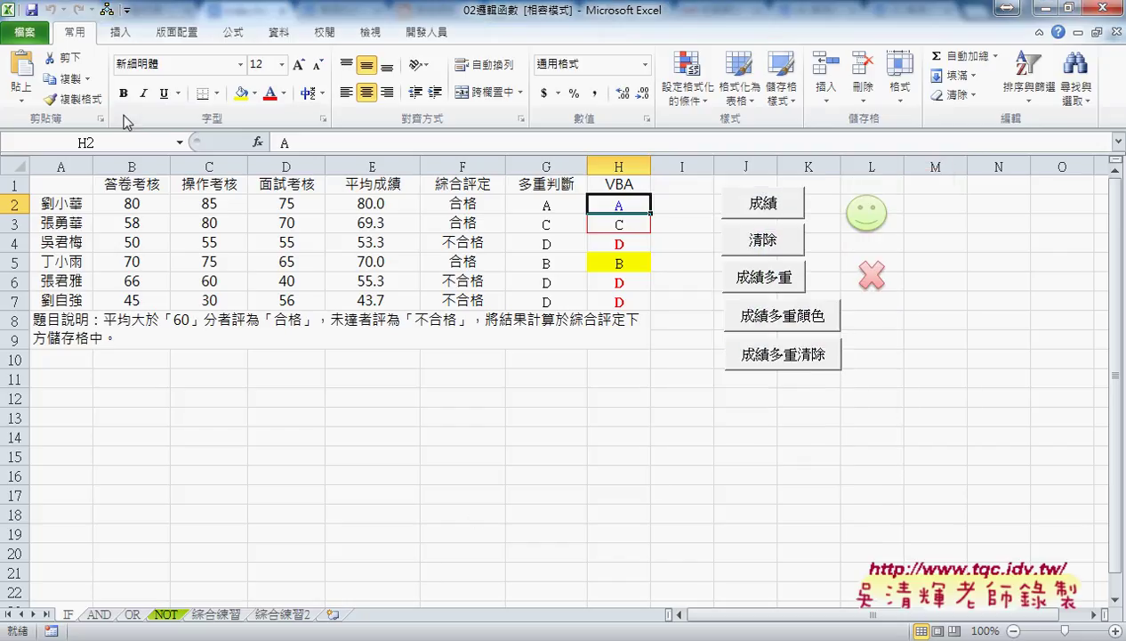
{"action": "left_click", "coordinate": [426, 32]}
Step: Open Visual Basic and highlight grade A's Font.Color = RGB(0, 0, 255) line
{"action": "left_click", "coordinate": [33, 76]}
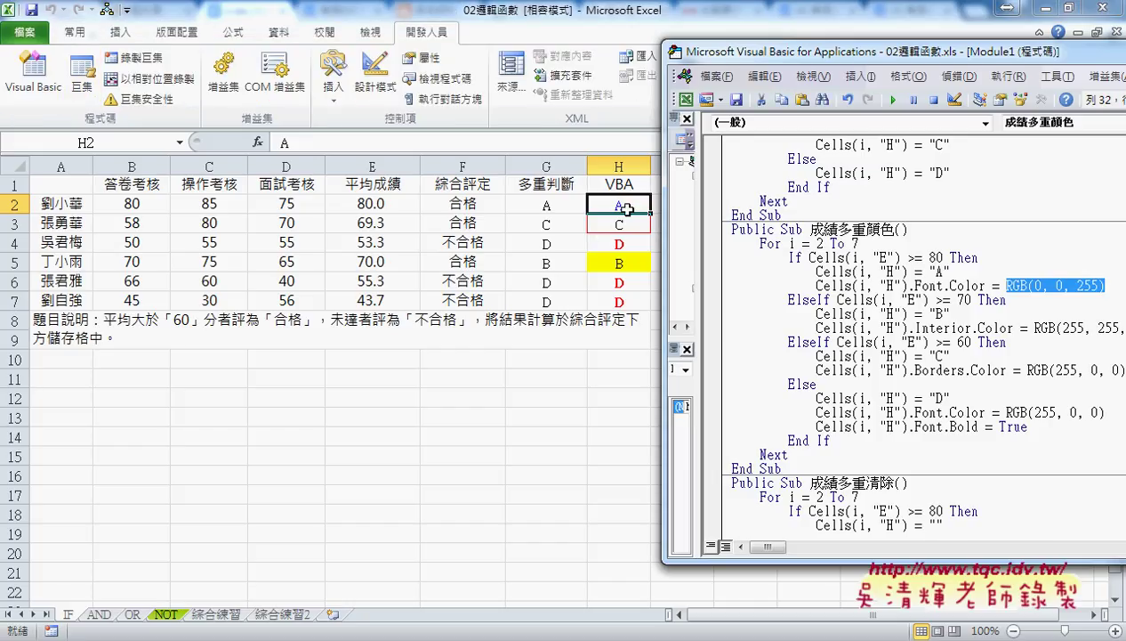
{"action": "left_click", "coordinate": [1109, 285]}
{"action": "left_click_drag", "start_coordinate": [1109, 286], "coordinate": [1012, 288]}
{"action": "mouse_move", "coordinate": [1011, 286]}
{"action": "left_mouse_down"}
{"action": "mouse_move", "coordinate": [855, 294]}
{"action": "mouse_move", "coordinate": [1095, 279]}
{"action": "mouse_move", "coordinate": [841, 296]}
{"action": "left_mouse_up"}
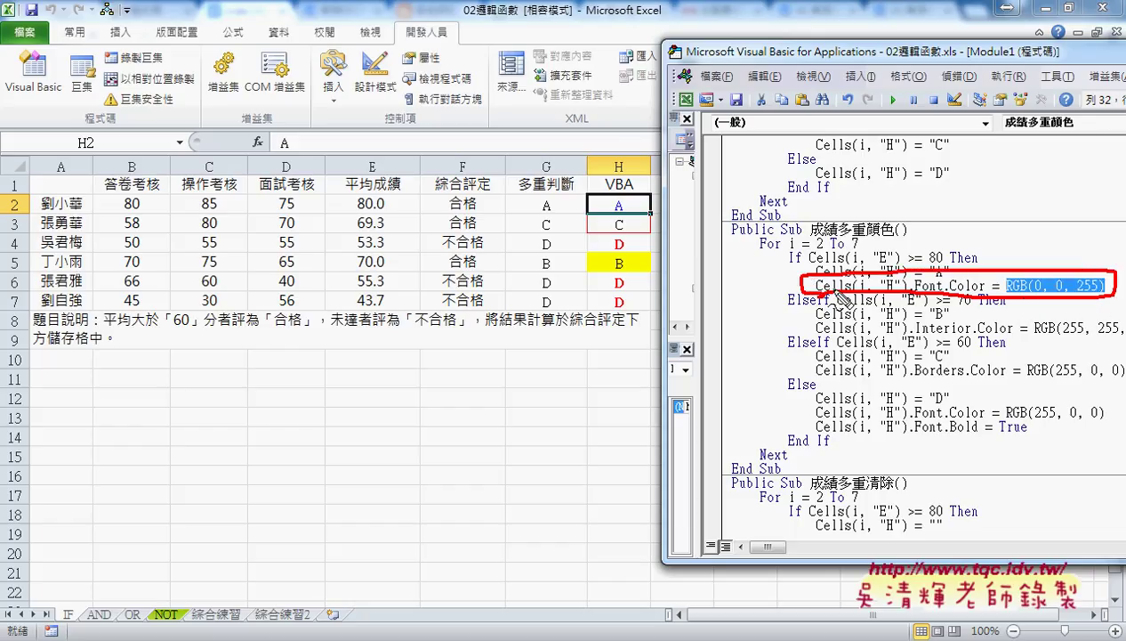
{"action": "left_click_drag", "start_coordinate": [841, 296], "coordinate": [787, 291]}
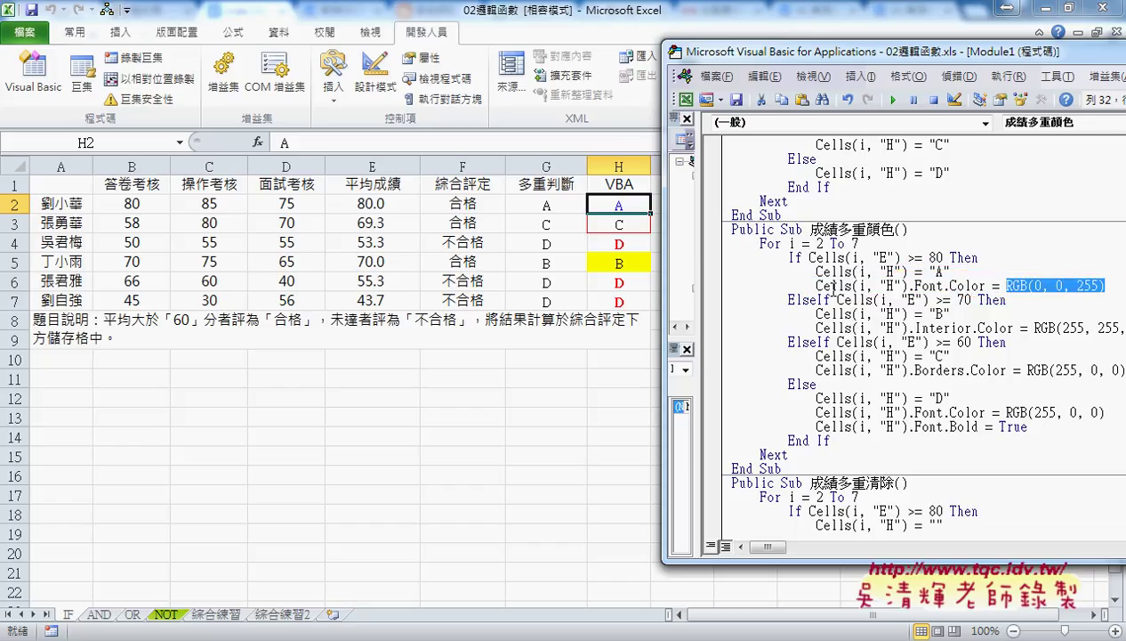
{"action": "left_click", "coordinate": [829, 270]}
{"action": "left_click", "coordinate": [838, 289]}
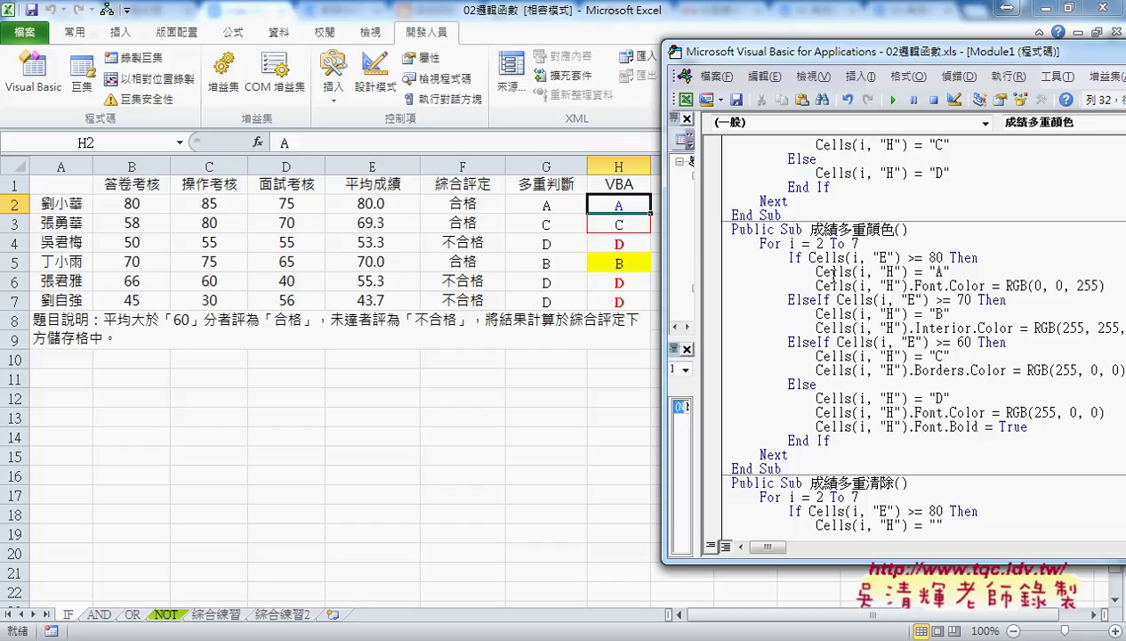
{"action": "left_click", "coordinate": [822, 271]}
{"action": "left_click", "coordinate": [738, 287]}
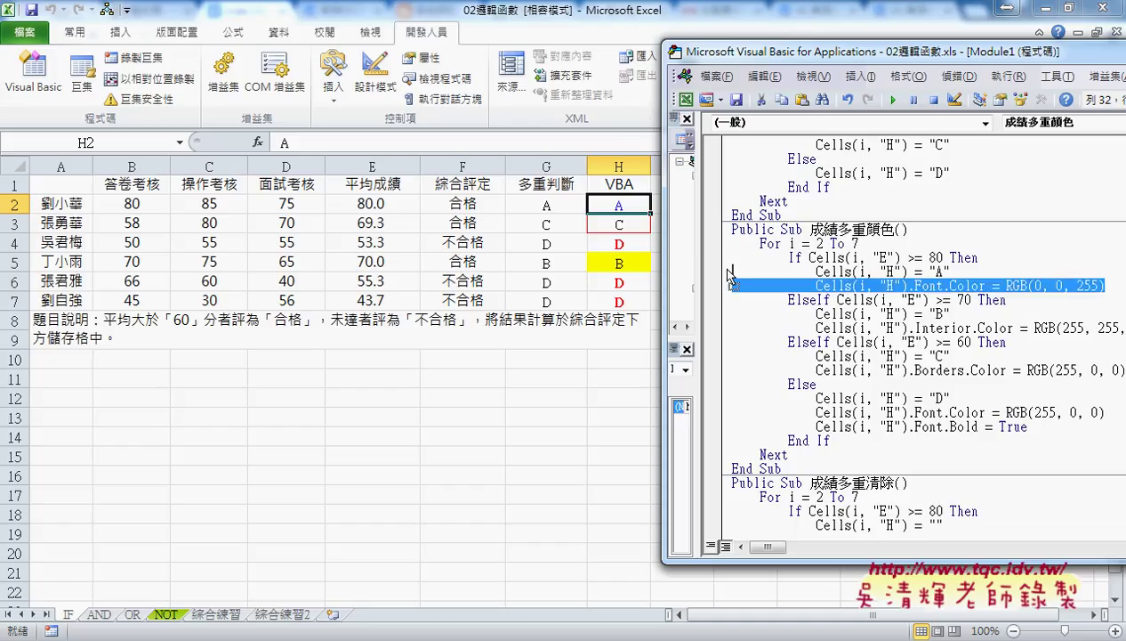
{"action": "left_click_drag", "start_coordinate": [739, 287], "coordinate": [731, 272]}
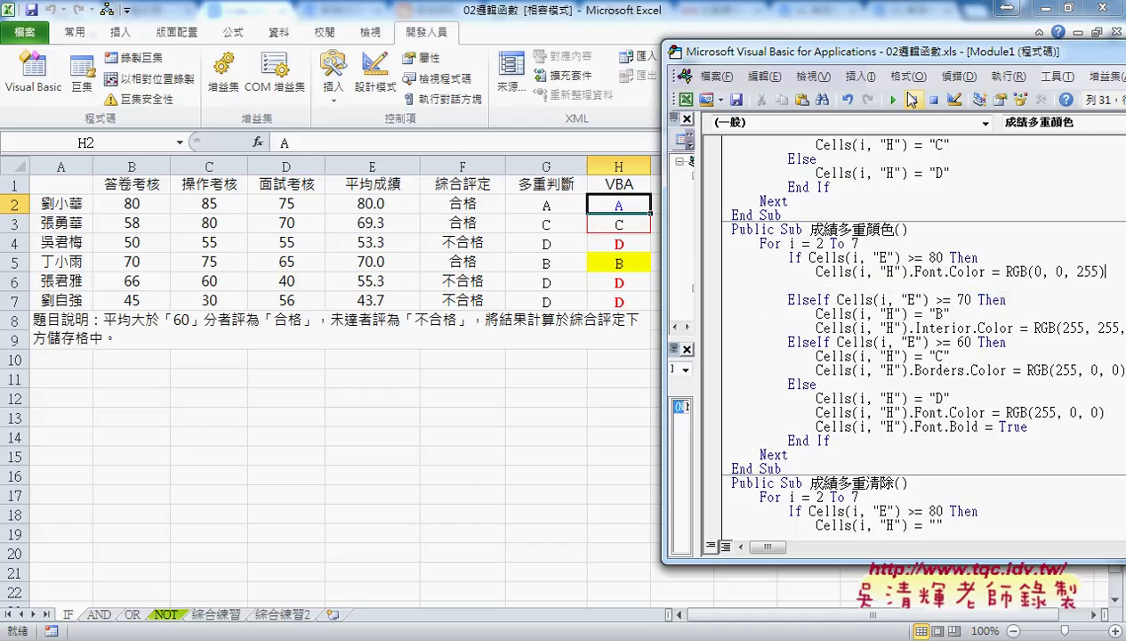
{"action": "key", "text": "ctrl+z"}
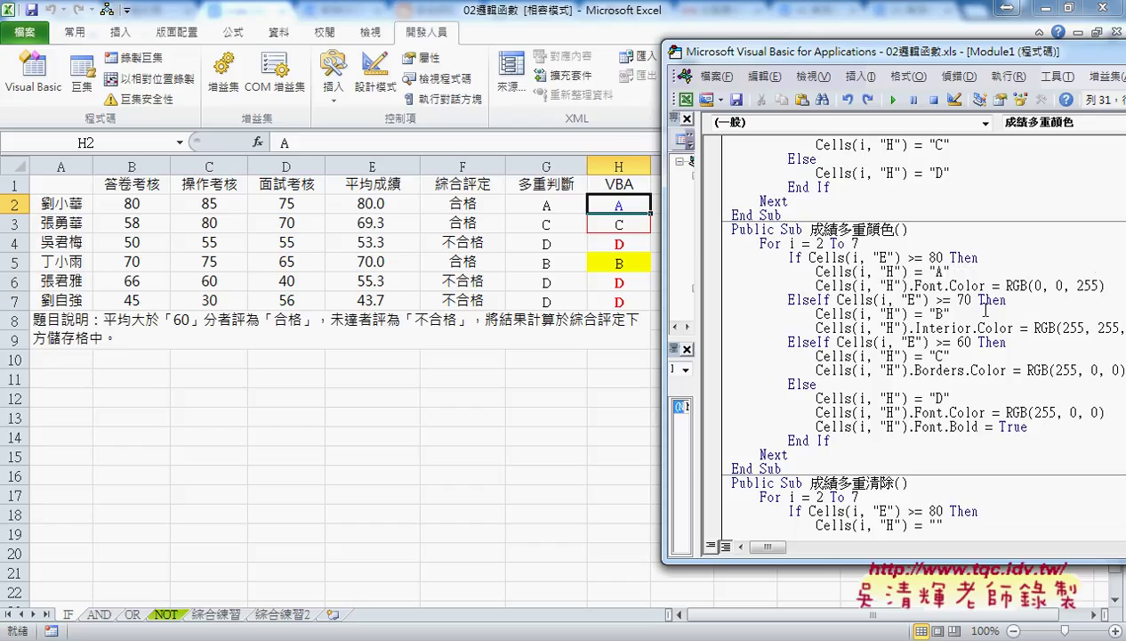
{"action": "left_click_drag", "start_coordinate": [1104, 285], "coordinate": [809, 284]}
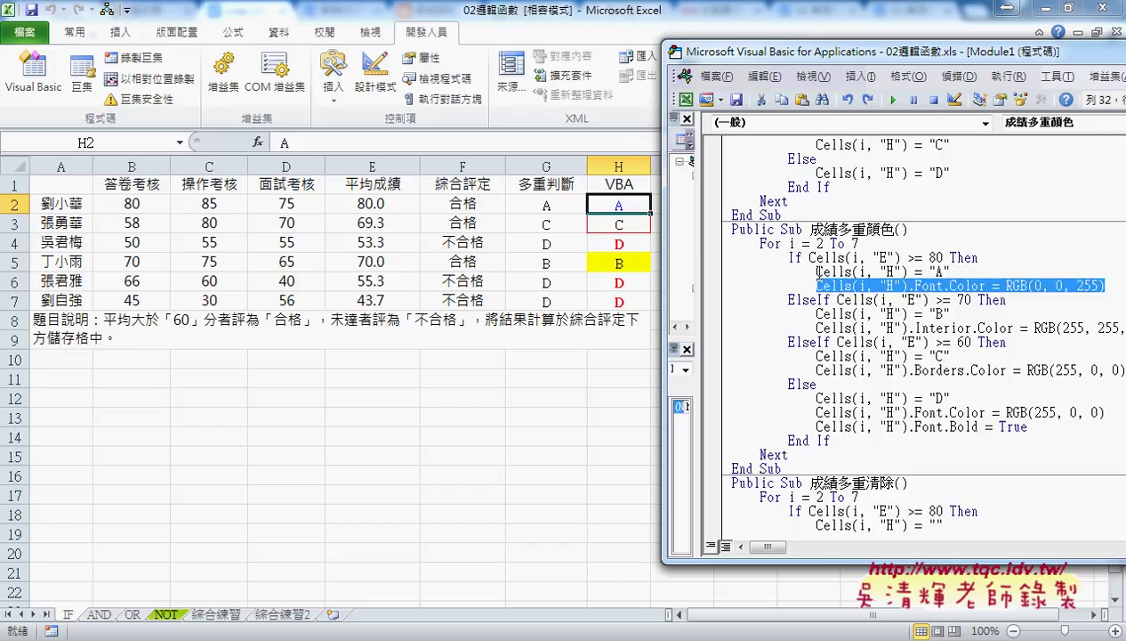
{"action": "left_click", "coordinate": [812, 270]}
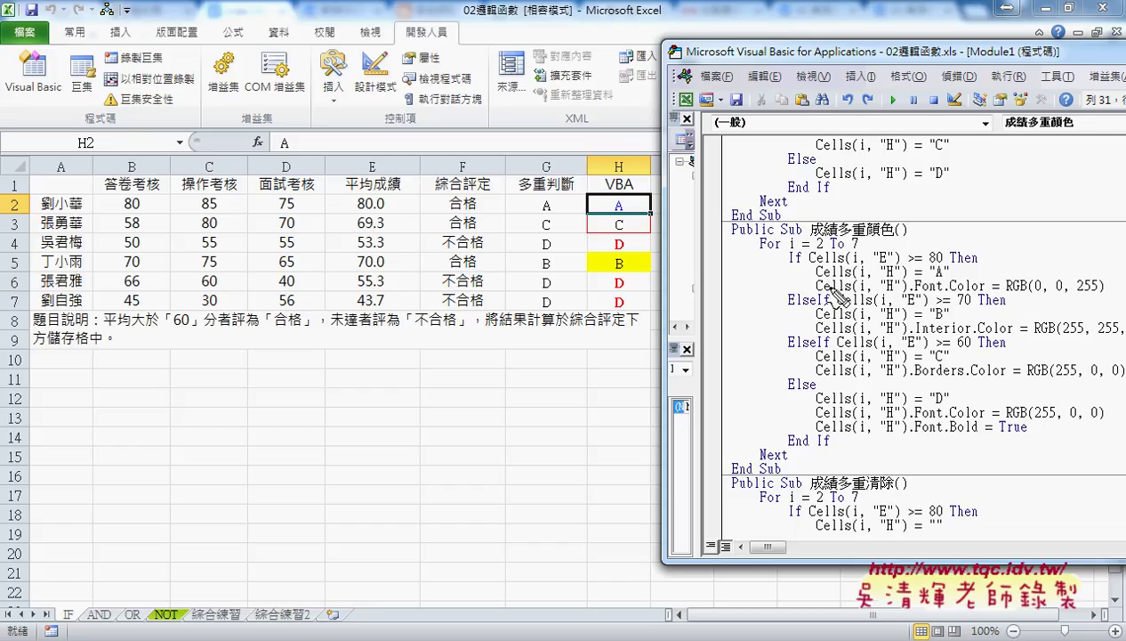
{"action": "left_click_drag", "start_coordinate": [621, 256], "coordinate": [629, 271]}
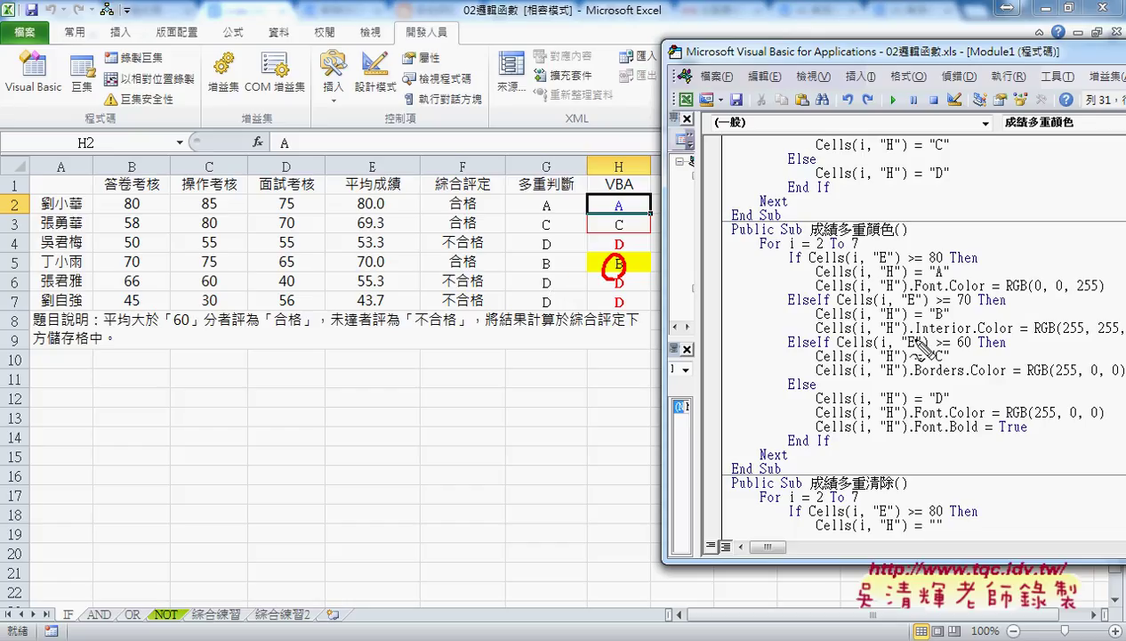
{"action": "left_click_drag", "start_coordinate": [913, 337], "coordinate": [973, 338]}
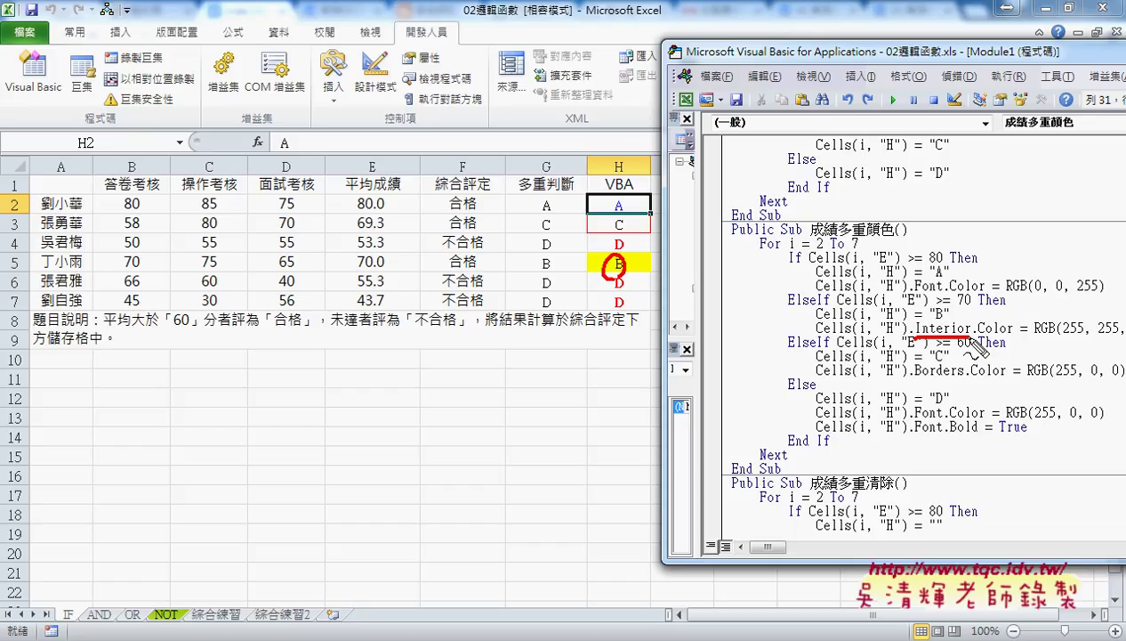
{"action": "left_click_drag", "start_coordinate": [912, 292], "coordinate": [945, 297]}
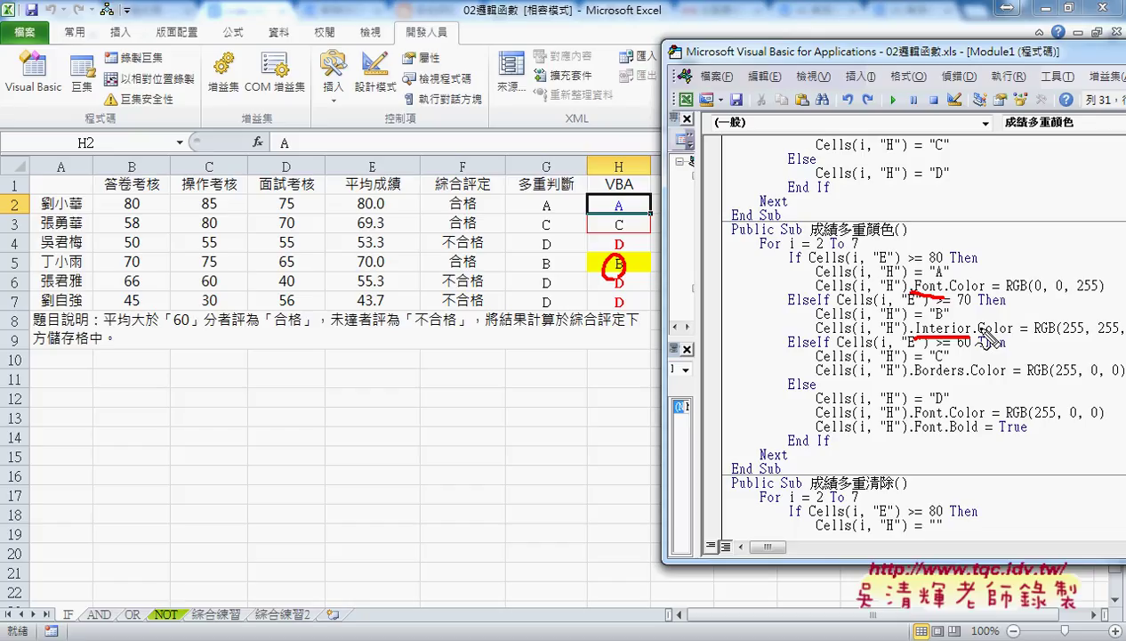
{"action": "key", "text": "Escape"}
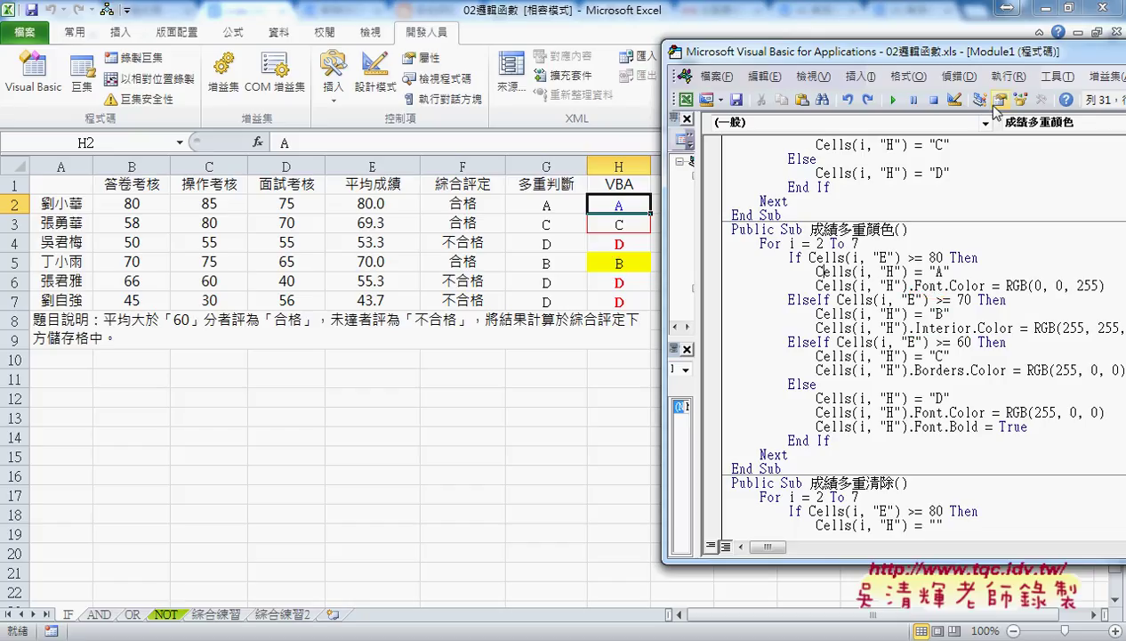
{"action": "left_click_drag", "start_coordinate": [931, 56], "coordinate": [902, 58]}
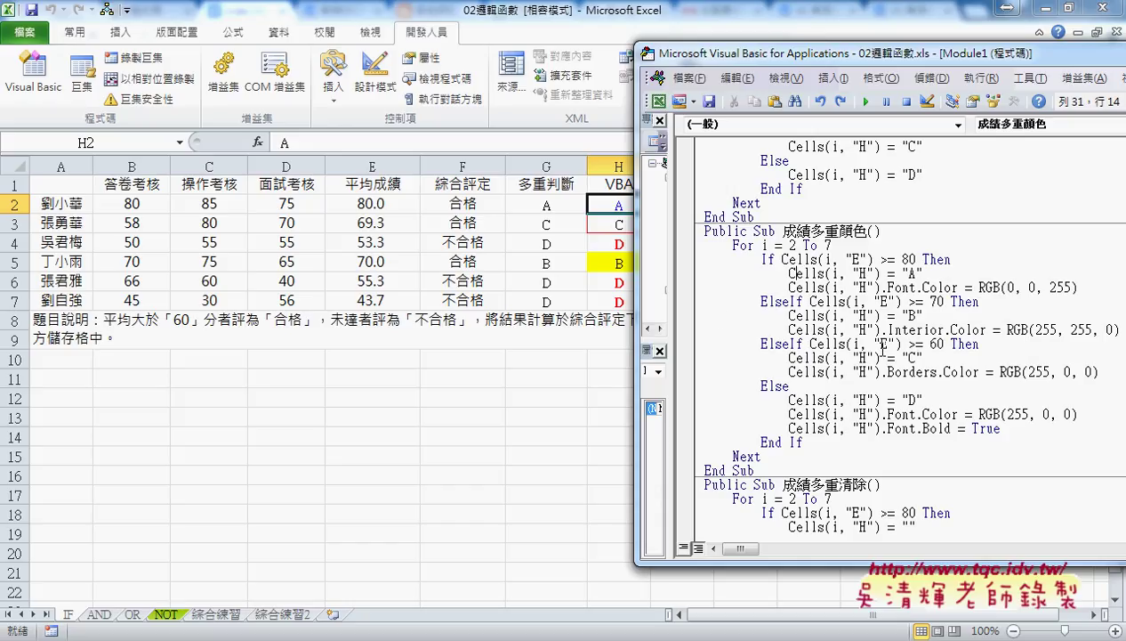
{"action": "left_click_drag", "start_coordinate": [887, 329], "coordinate": [896, 329]}
{"action": "left_click_drag", "start_coordinate": [1077, 287], "coordinate": [790, 287]}
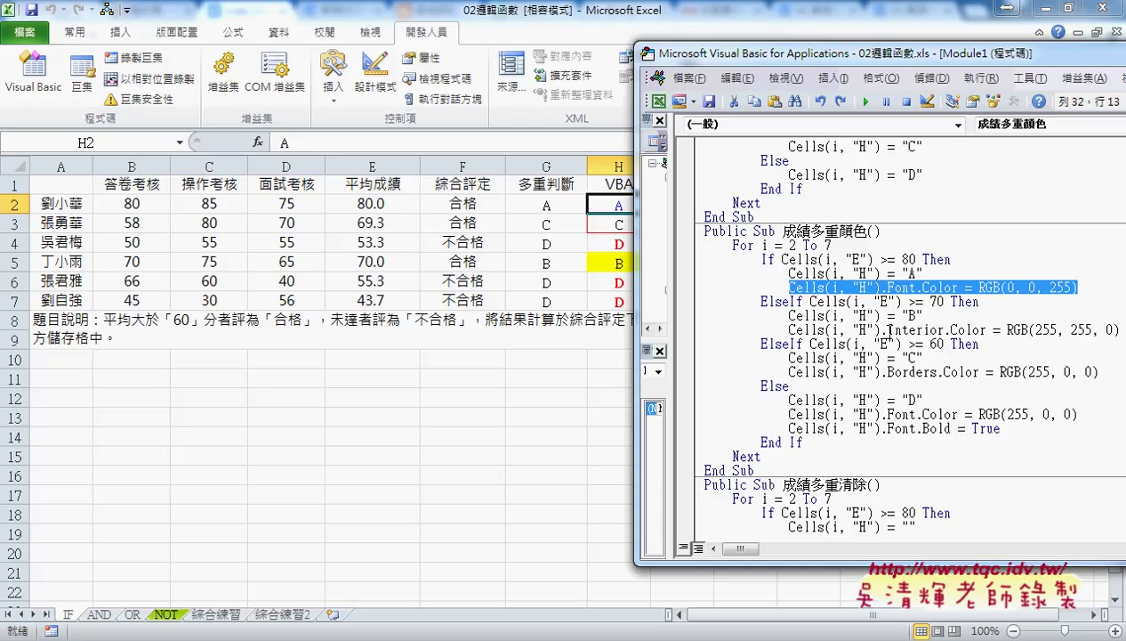
{"action": "left_click_drag", "start_coordinate": [887, 329], "coordinate": [942, 329]}
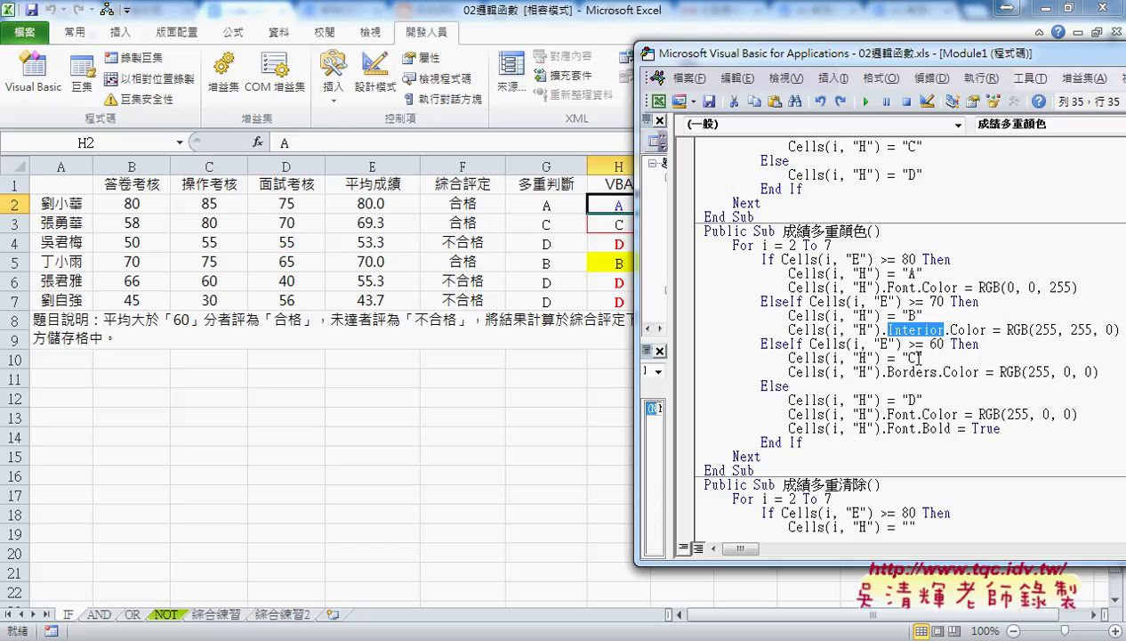
Step: Add cells.Interior.Color below the grade B line, then copy the IF sheet to IF (2)
{"action": "left_click", "coordinate": [939, 312]}
{"action": "key", "text": "Return"}
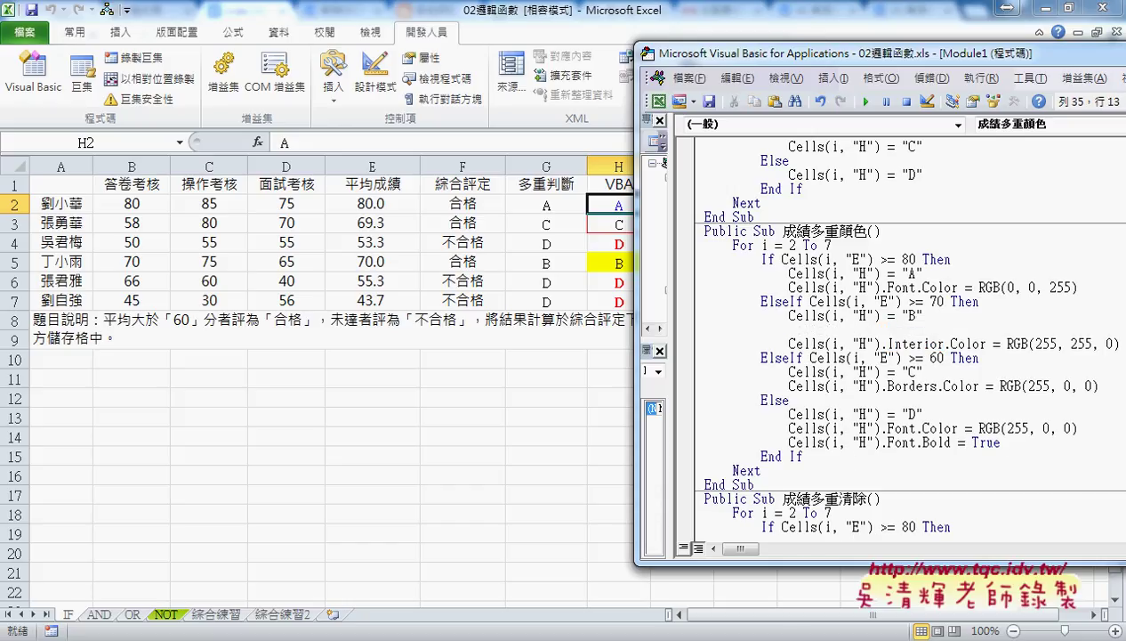
{"action": "type", "text": "cell"}
{"action": "type", "text": "s"}
{"action": "type", "text": ".in"}
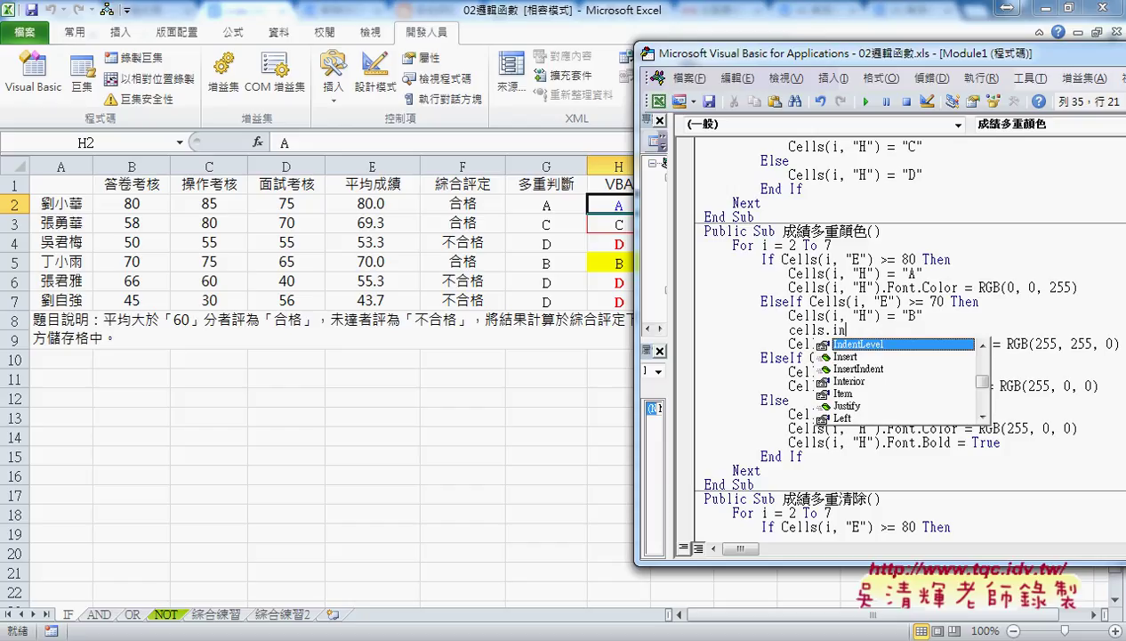
{"action": "left_click", "coordinate": [859, 381]}
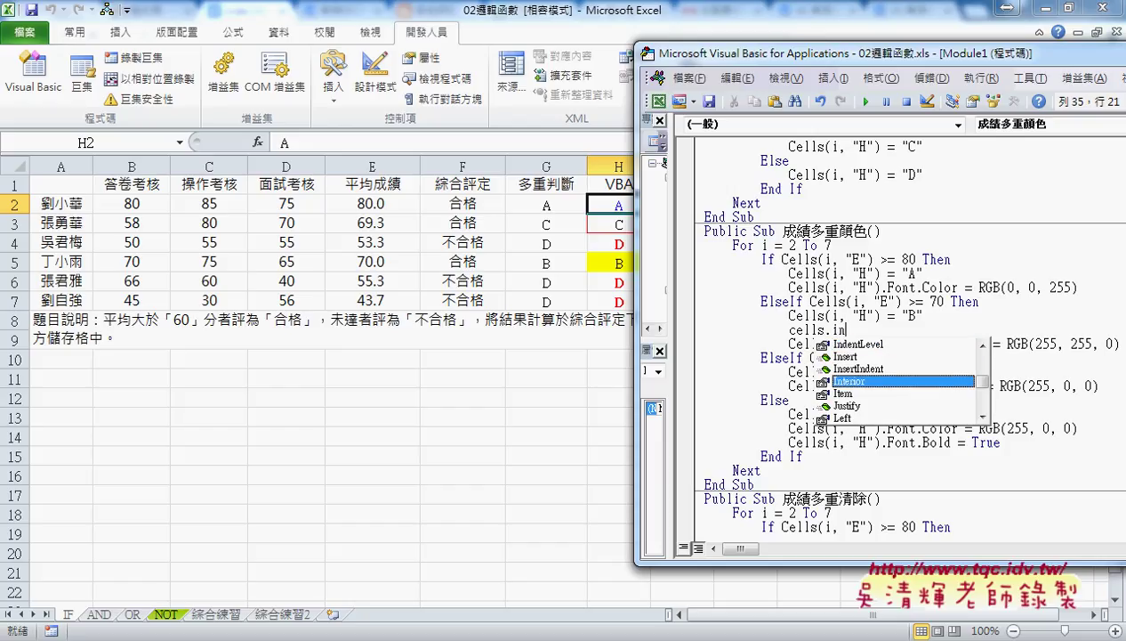
{"action": "type", "text": "."}
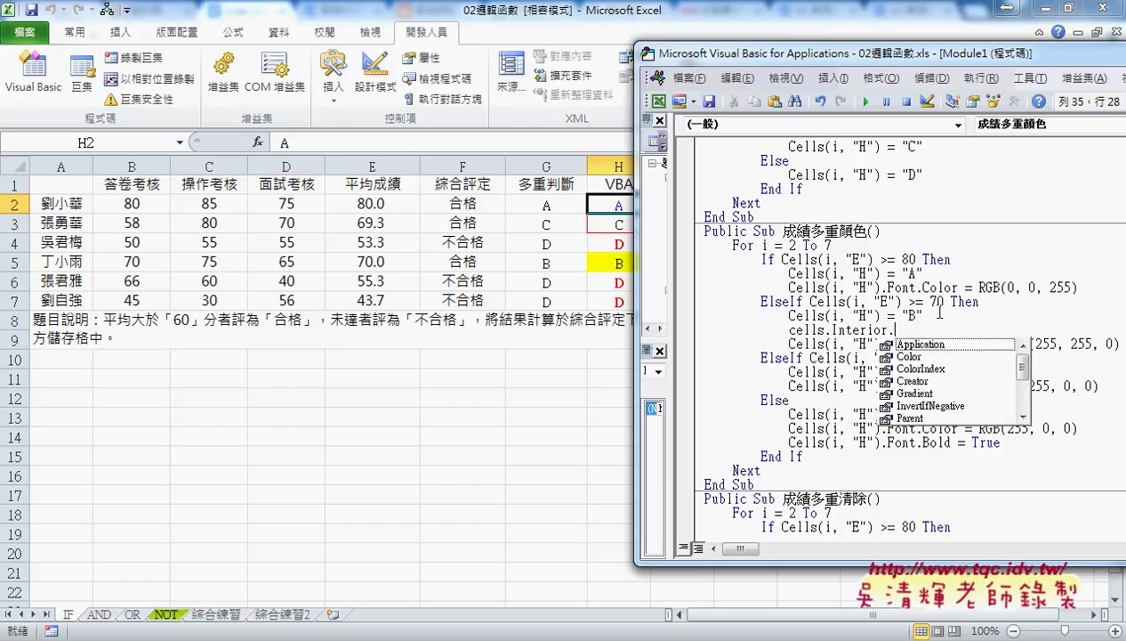
{"action": "type", "text": "c"}
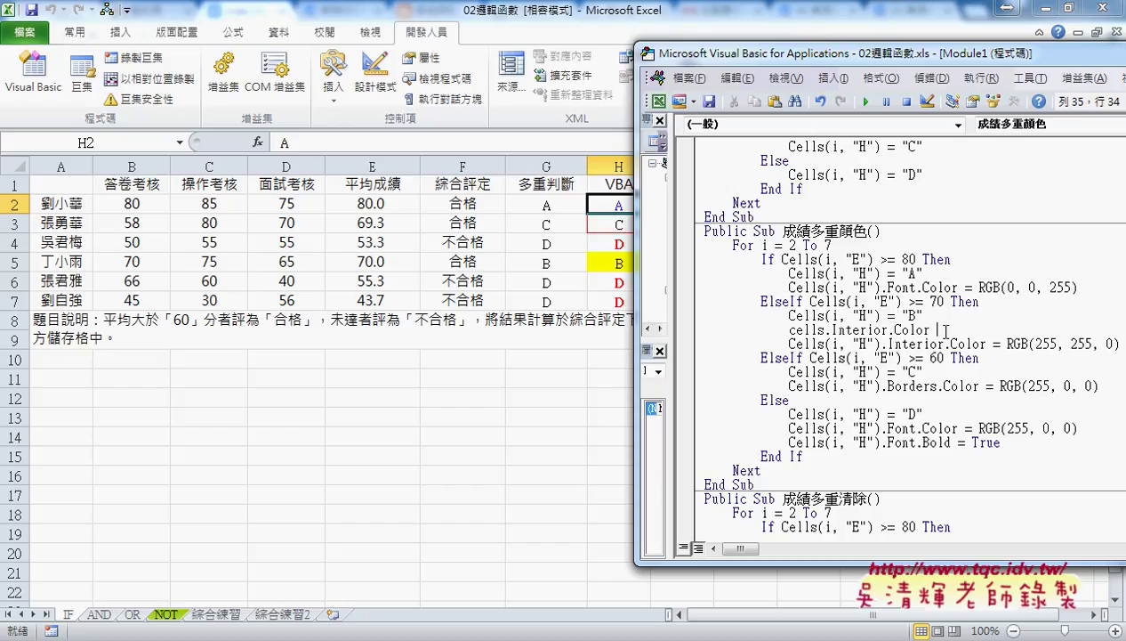
{"action": "left_click", "coordinate": [82, 615]}
{"action": "left_click_drag", "start_coordinate": [93, 612], "coordinate": [96, 614]}
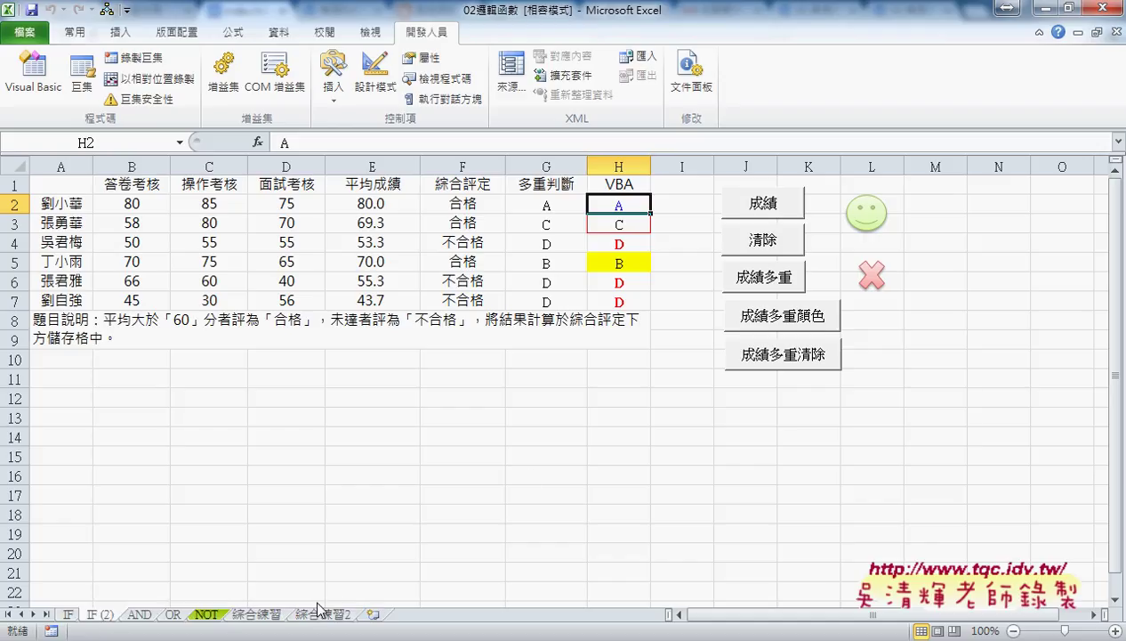
Step: Back in the VBA editor, open the Immediate window and copy the Cells.Interior.Color line
{"action": "mouse_move", "coordinate": [318, 636]}
{"action": "left_click", "coordinate": [328, 574]}
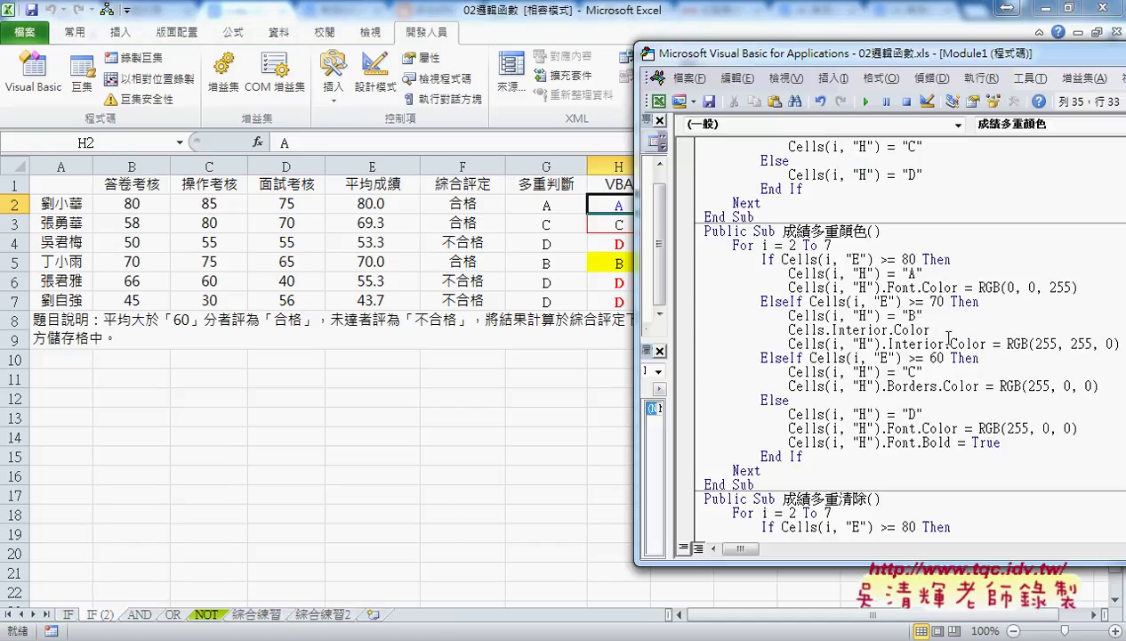
{"action": "key", "text": "ctrl+g"}
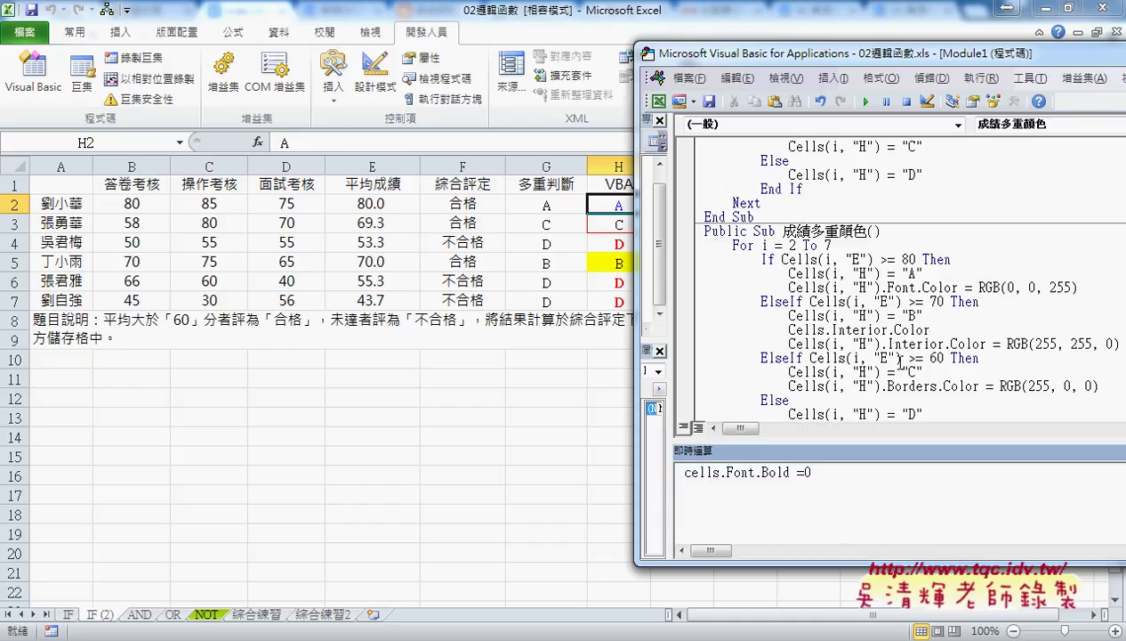
{"action": "left_click_drag", "start_coordinate": [930, 331], "coordinate": [789, 333]}
{"action": "key", "text": "ctrl+c"}
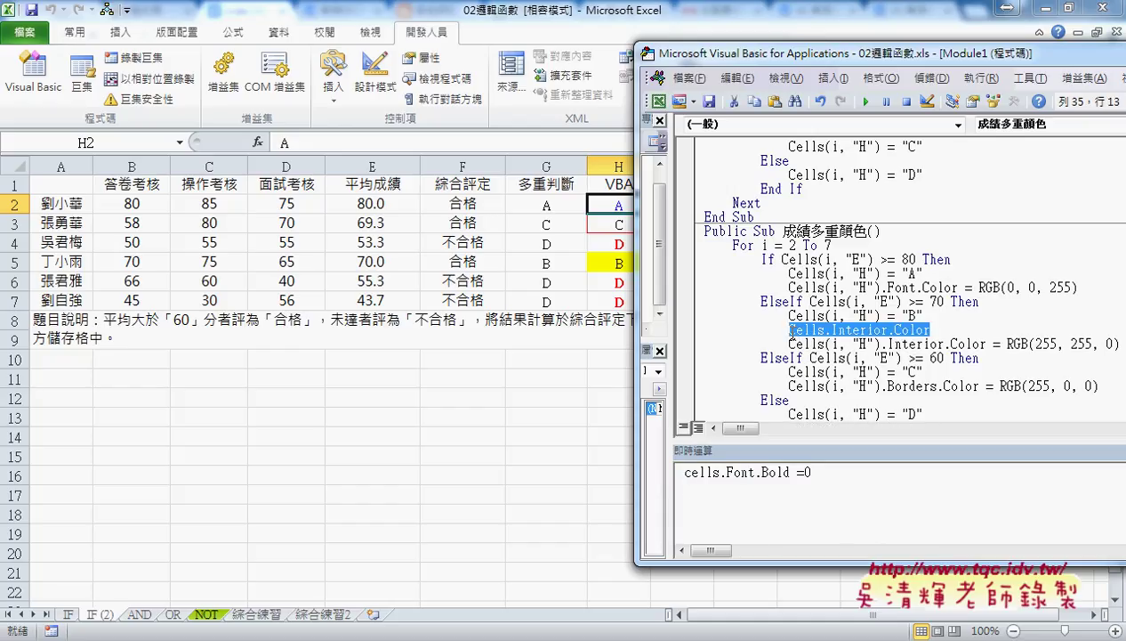
{"action": "left_click", "coordinate": [786, 77]}
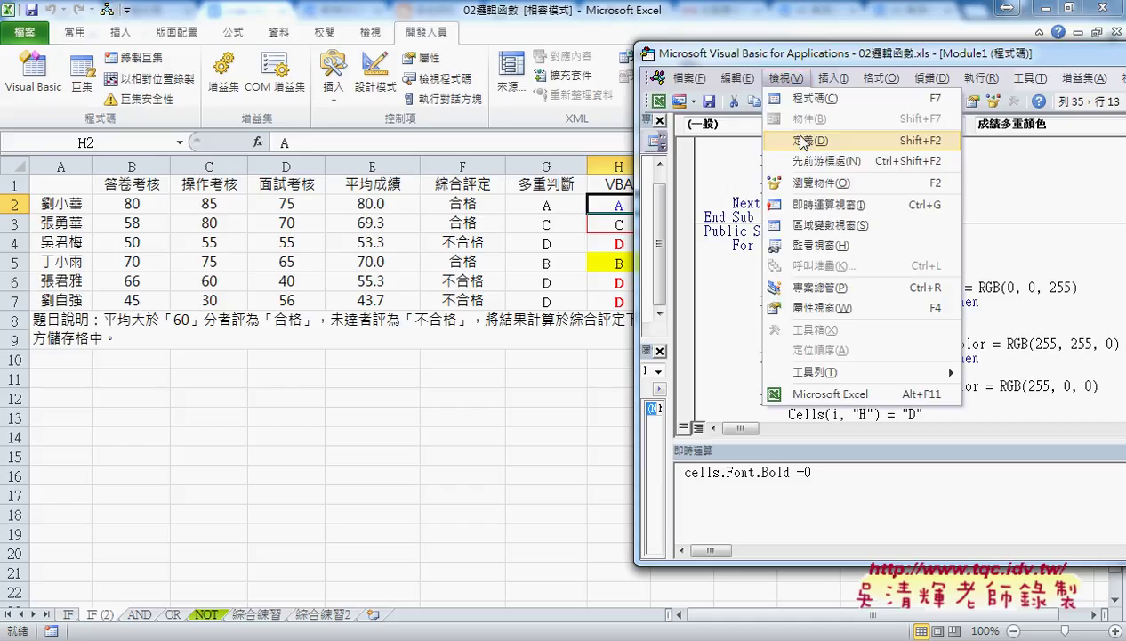
{"action": "left_click", "coordinate": [818, 206]}
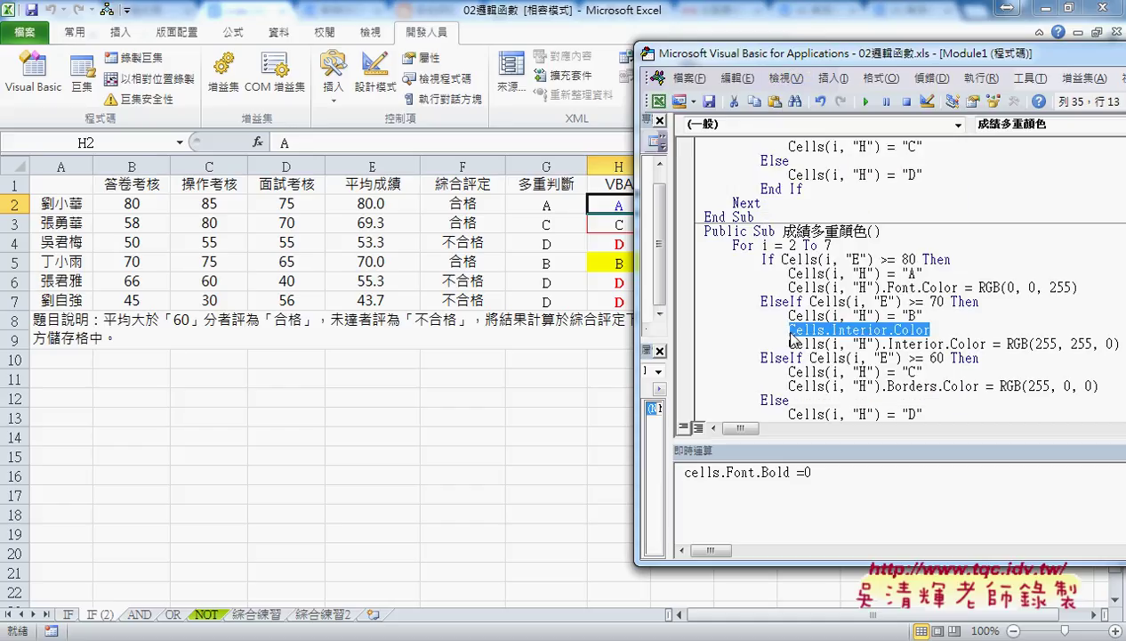
Step: Run Cells.Interior.Color=rgb(255,255,0) in the Immediate window
{"action": "left_click_drag", "start_coordinate": [809, 473], "coordinate": [681, 474]}
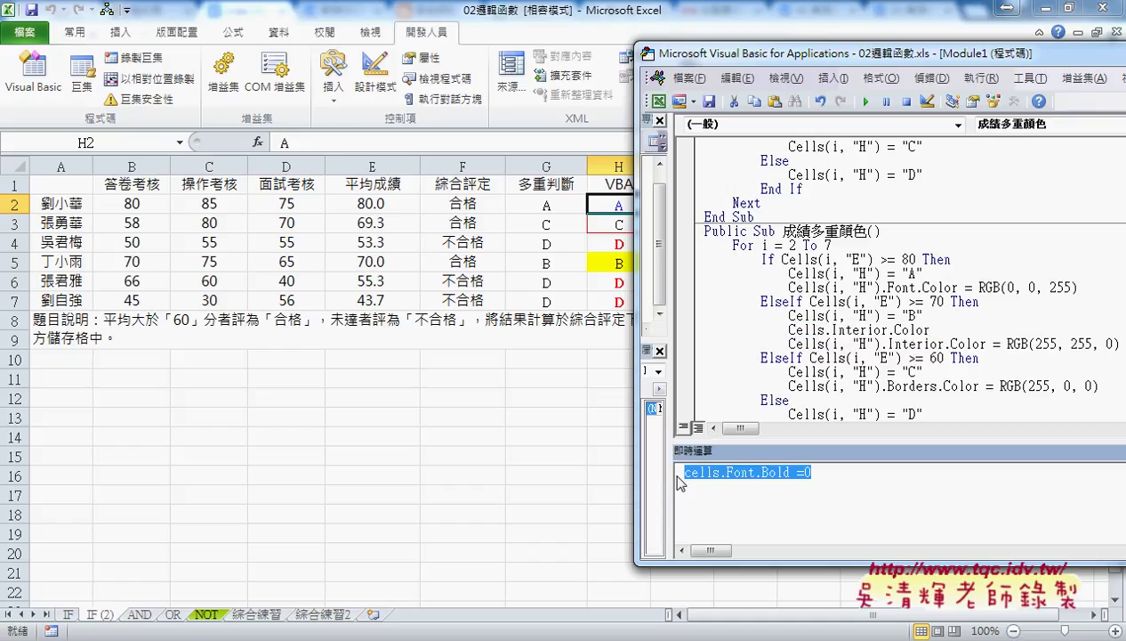
{"action": "key", "text": "ctrl+v"}
{"action": "type", "text": "="}
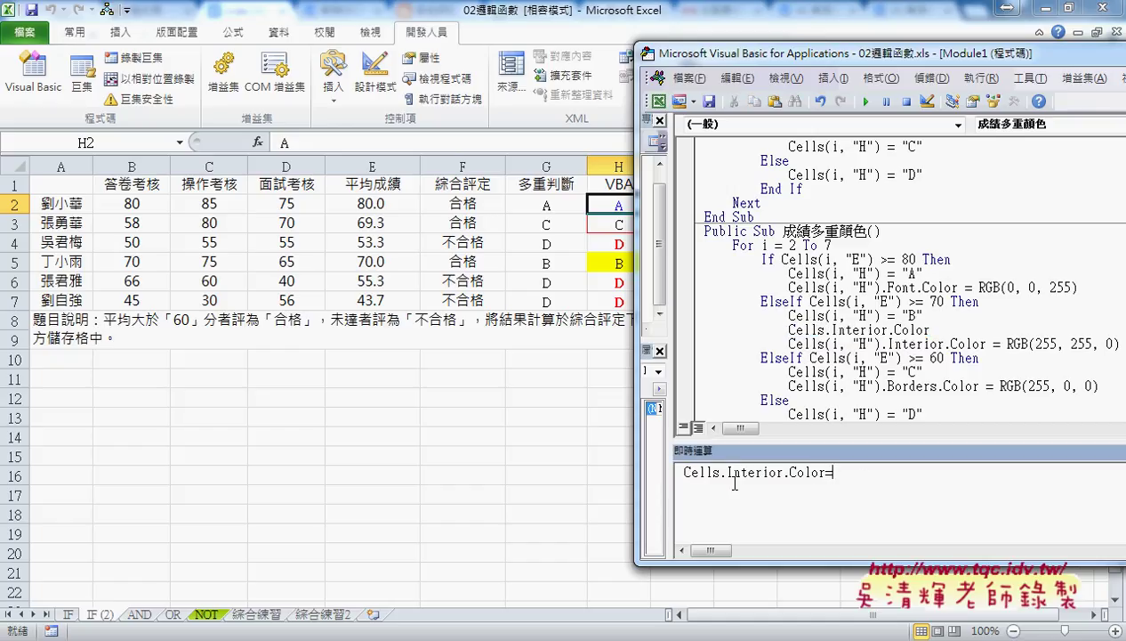
{"action": "left_click_drag", "start_coordinate": [719, 472], "coordinate": [680, 473]}
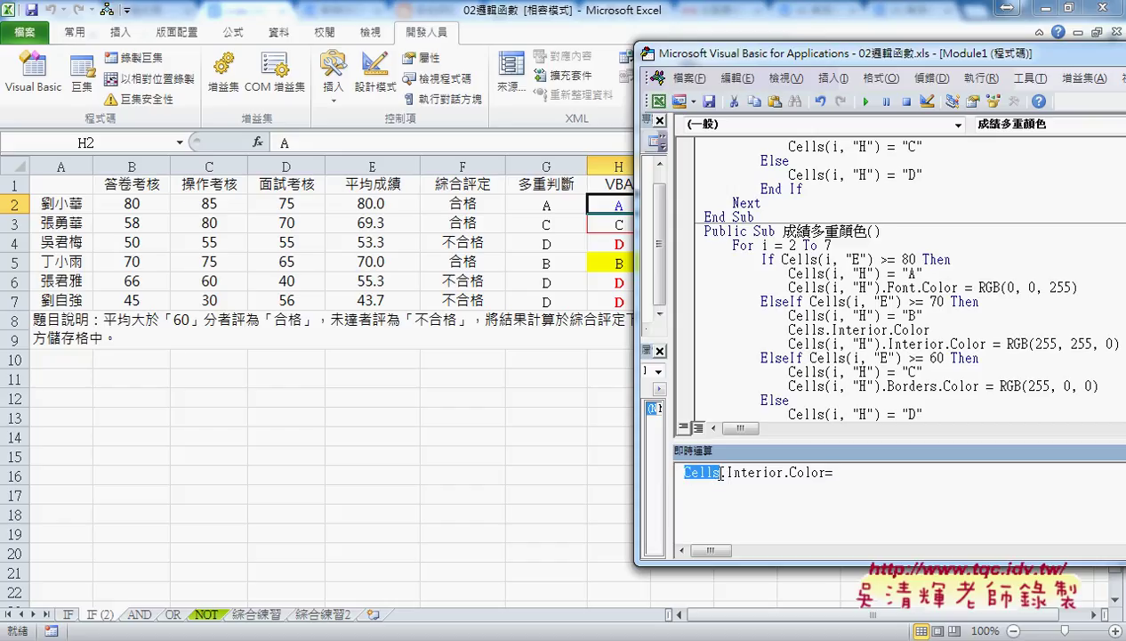
{"action": "left_click", "coordinate": [841, 471]}
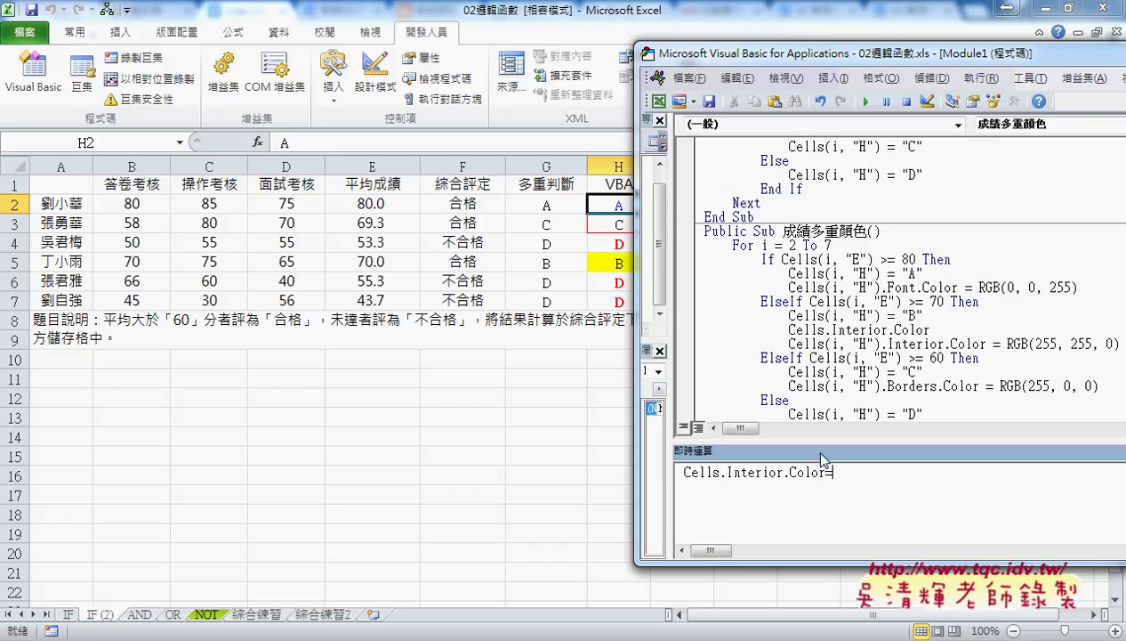
{"action": "type", "text": "rgb("}
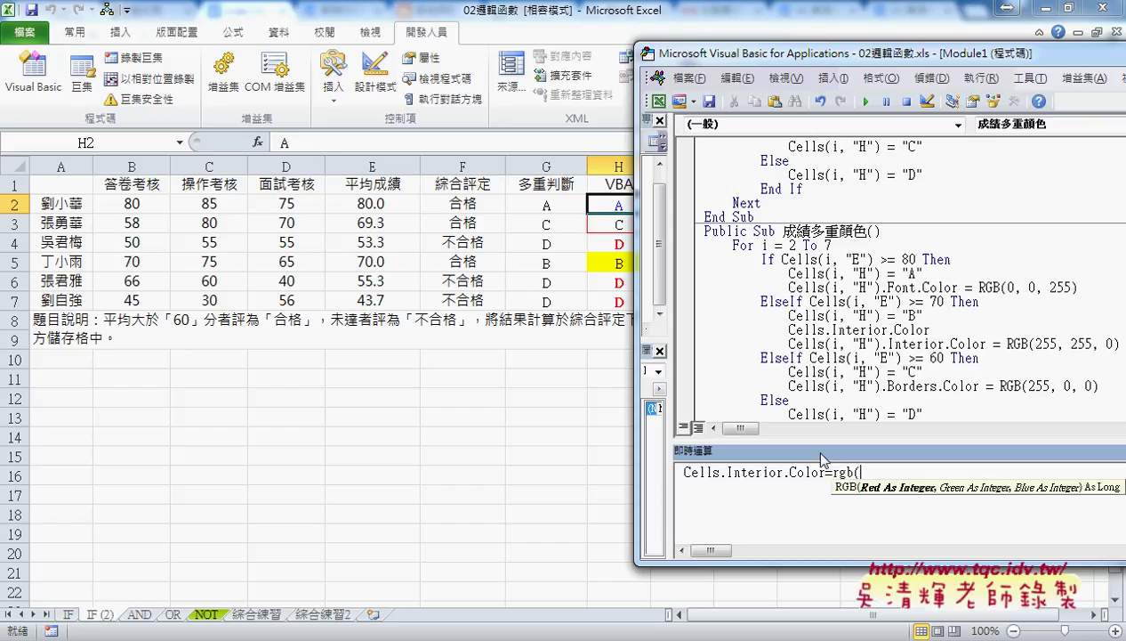
{"action": "type", "text": "255,"}
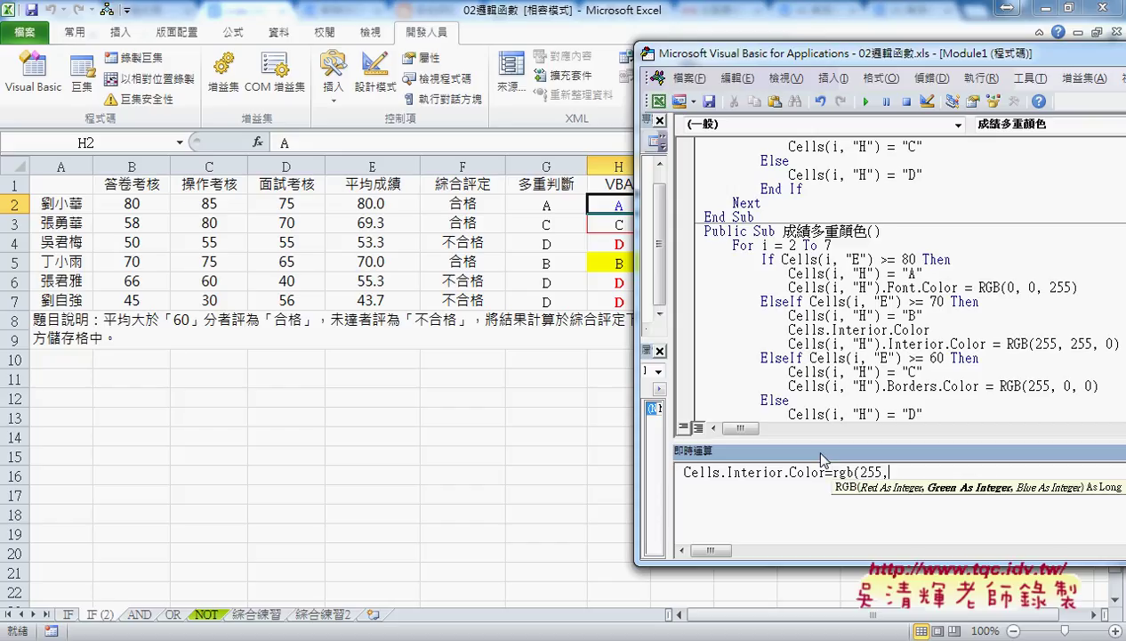
{"action": "type", "text": "255,0"}
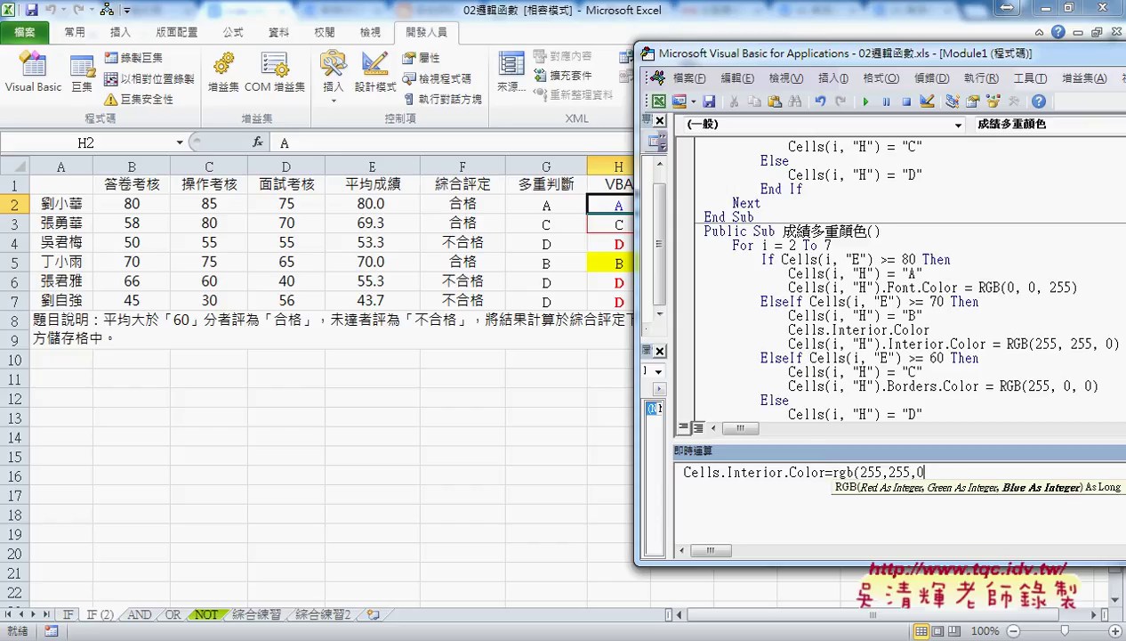
{"action": "type", "text": ")"}
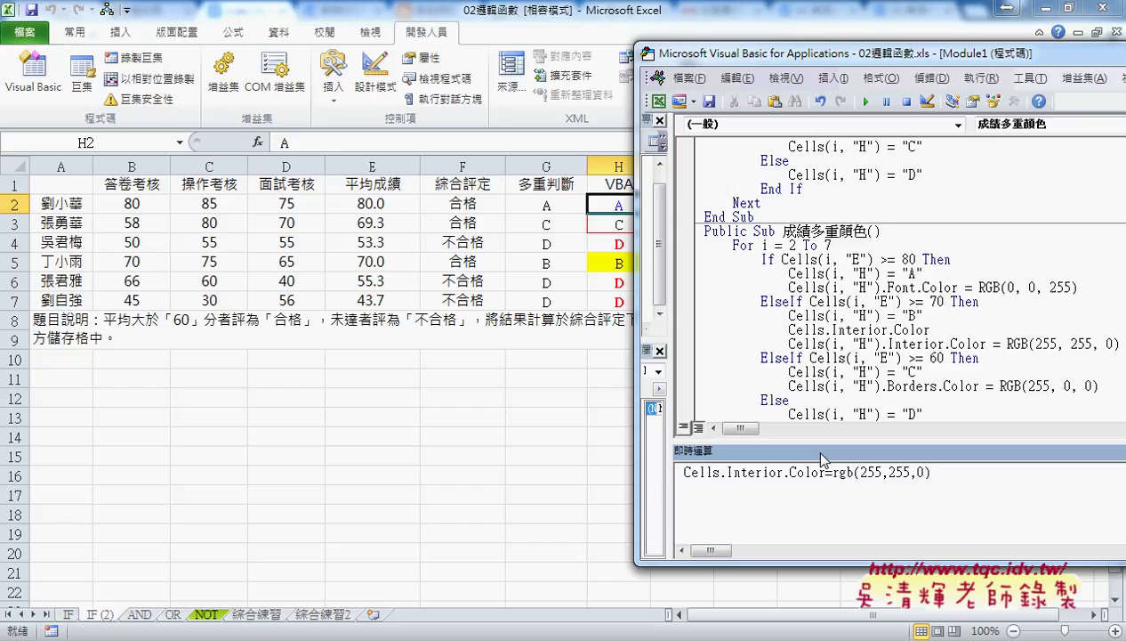
{"action": "key", "text": "Return"}
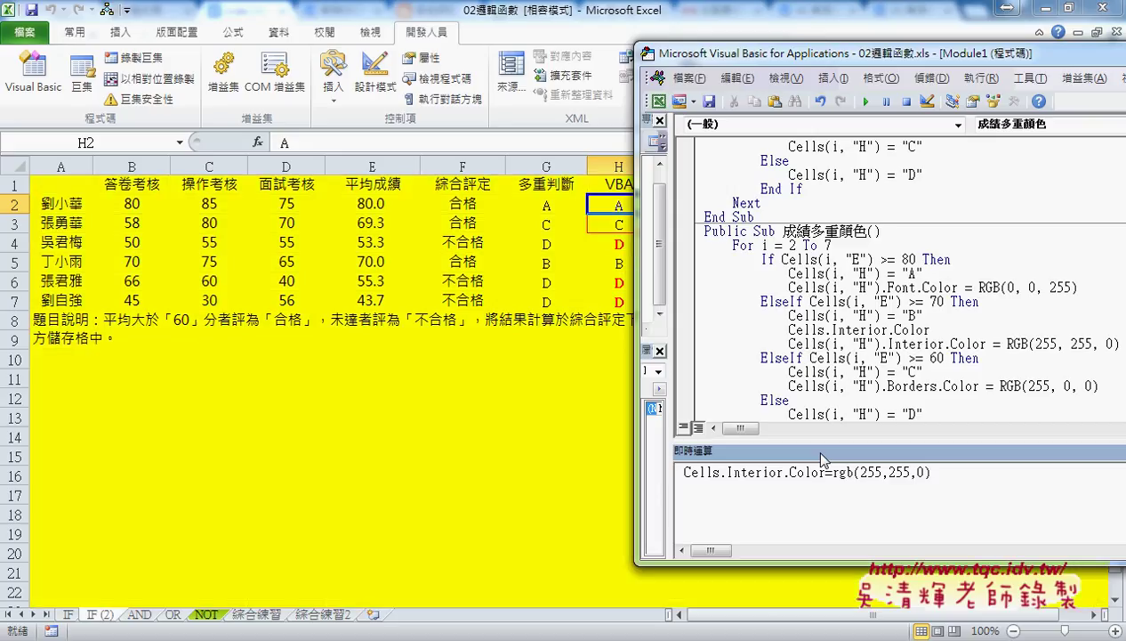
Step: Change the statement to Cells.Interior.Color=xlnone and run it
{"action": "double_click", "coordinate": [688, 473]}
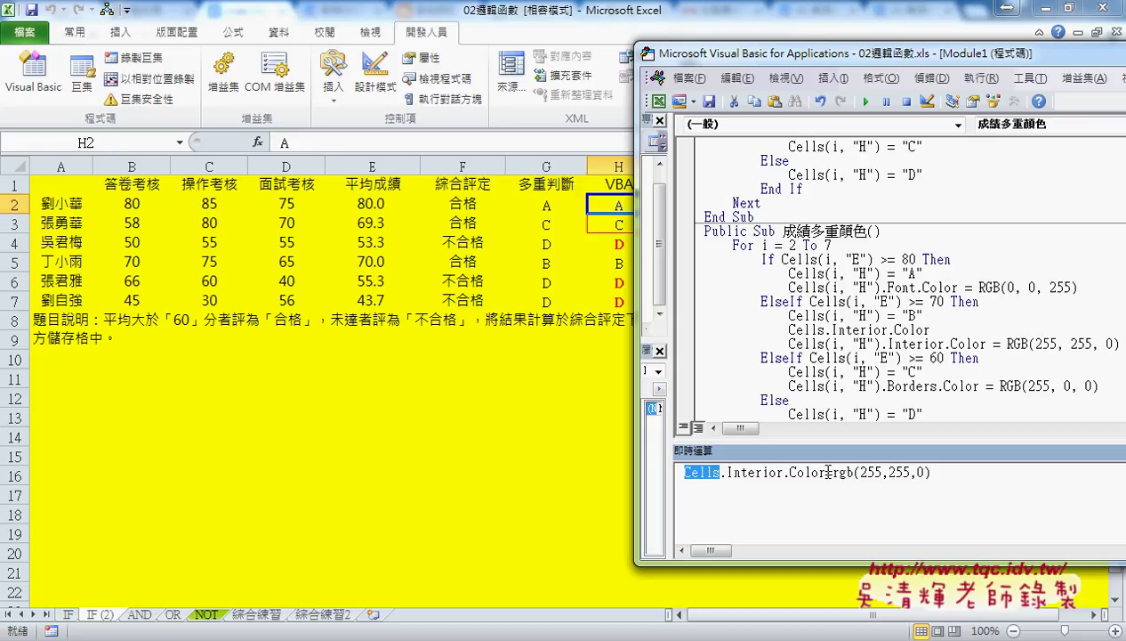
{"action": "left_click_drag", "start_coordinate": [832, 472], "coordinate": [932, 471]}
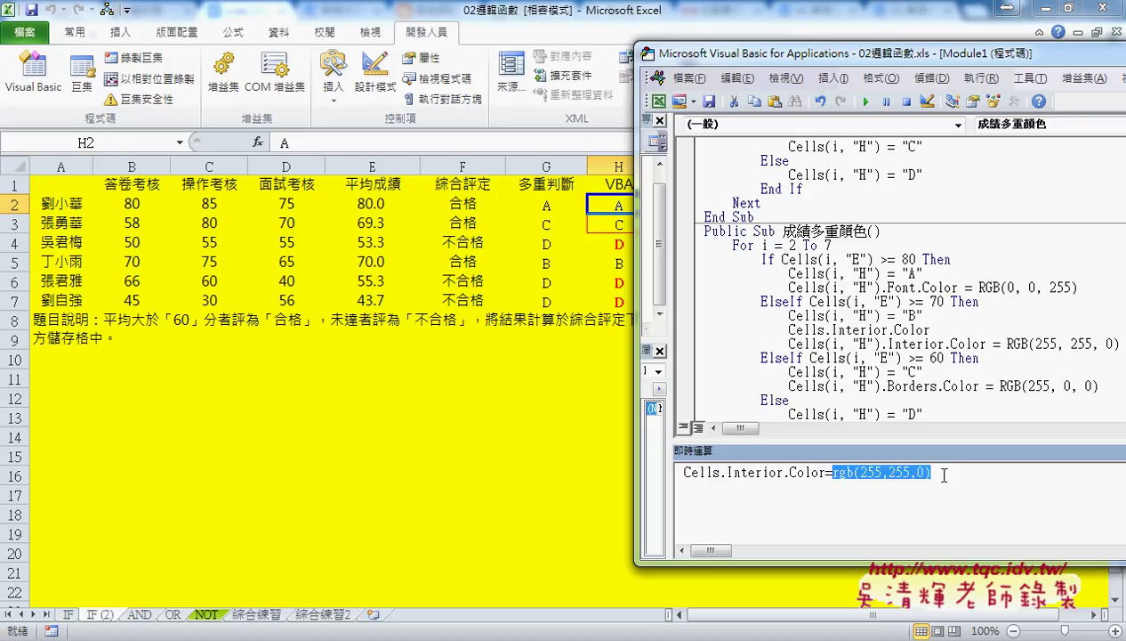
{"action": "left_click", "coordinate": [832, 472]}
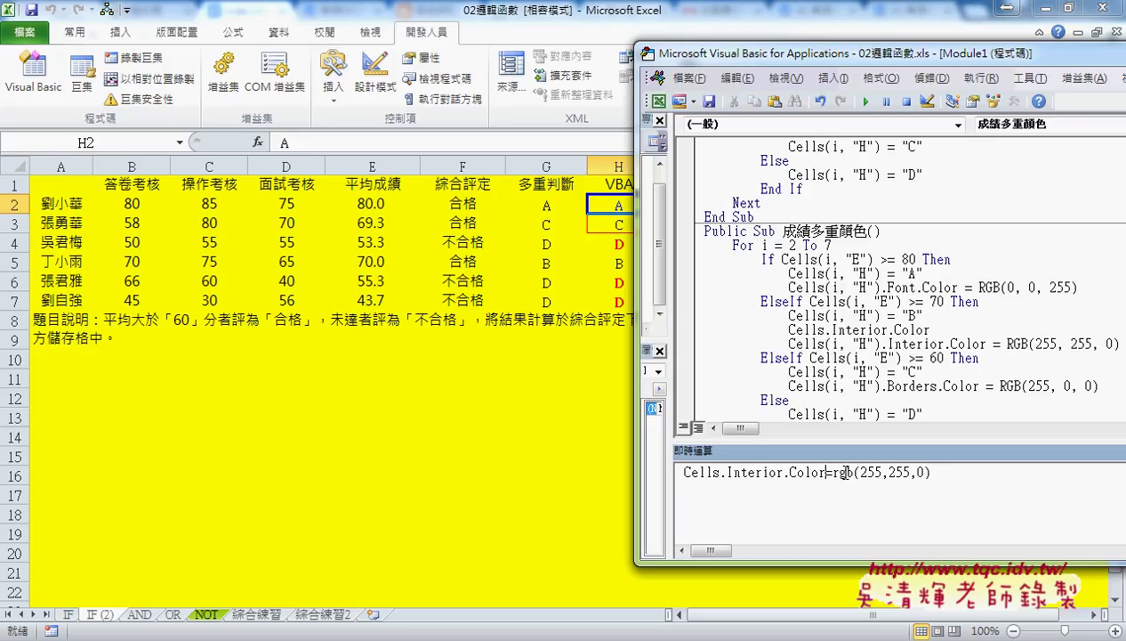
{"action": "left_click_drag", "start_coordinate": [832, 472], "coordinate": [931, 472]}
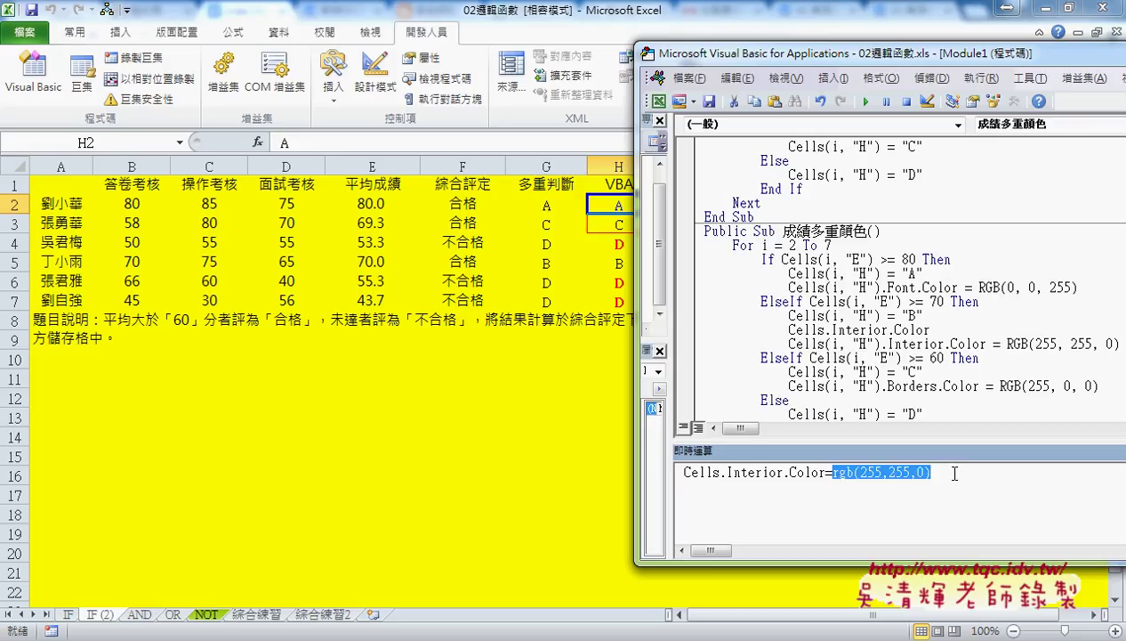
{"action": "type", "text": "xl"}
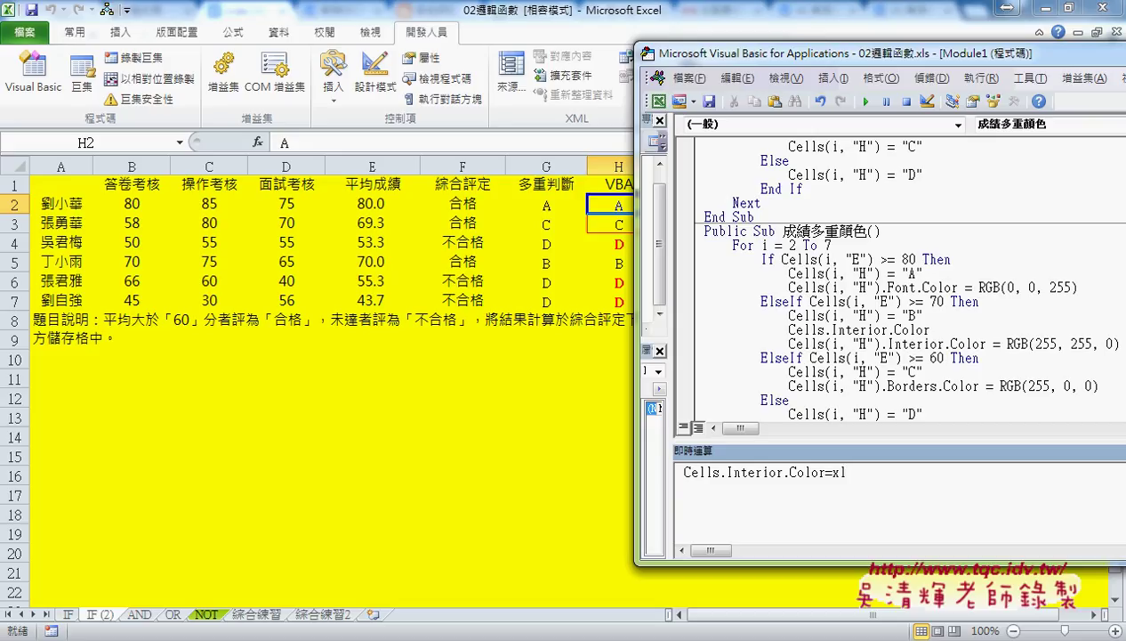
{"action": "type", "text": "non"}
{"action": "type", "text": "e"}
{"action": "key", "text": "Return"}
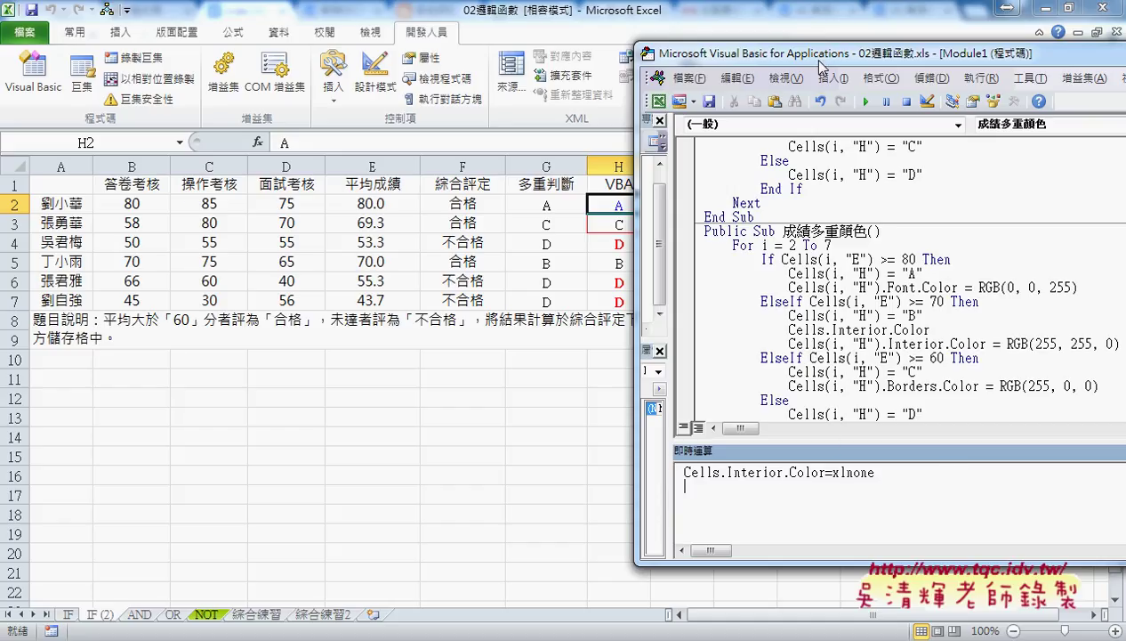
Step: Put the VBA editor beside the sheet and select Borders on grade C's red-border line
{"action": "left_click", "coordinate": [785, 78]}
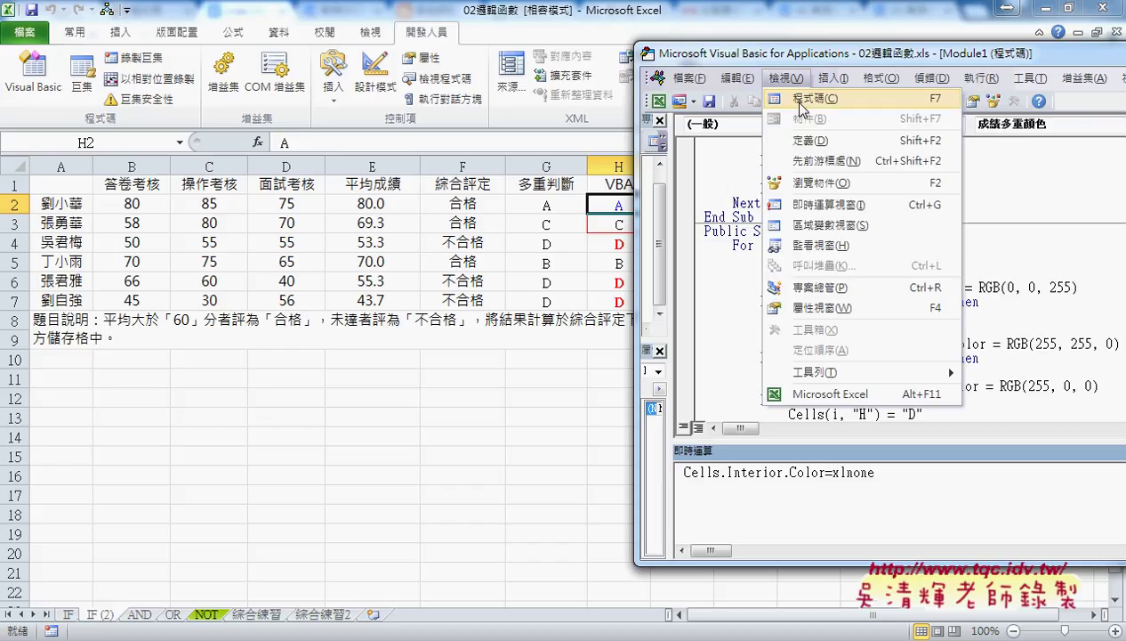
{"action": "left_click", "coordinate": [843, 207]}
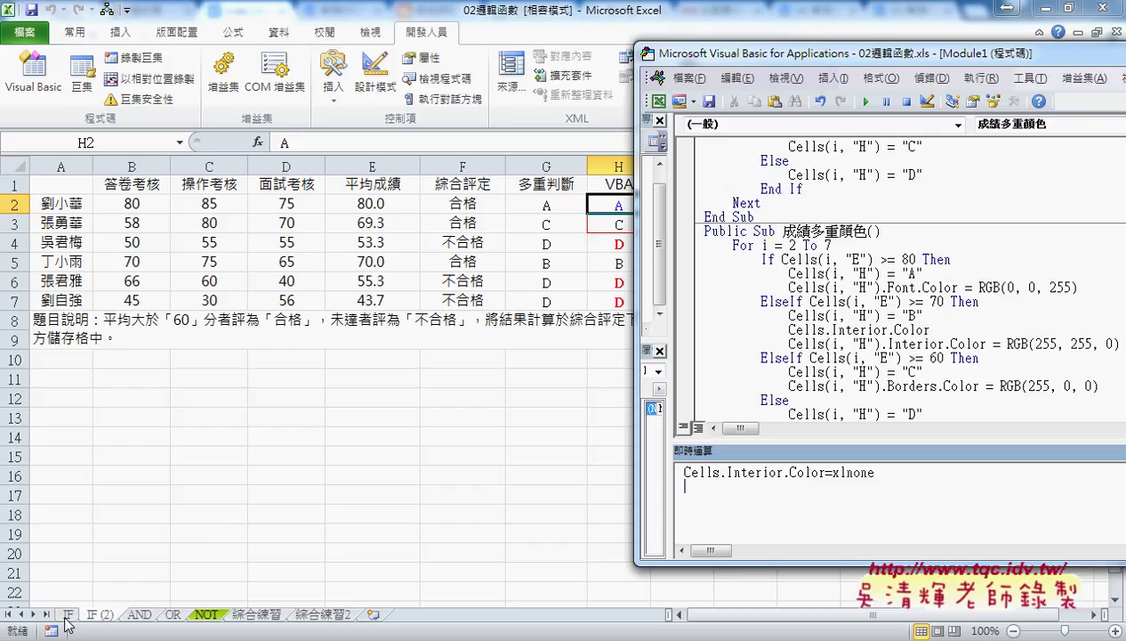
{"action": "key", "text": "alt+F11"}
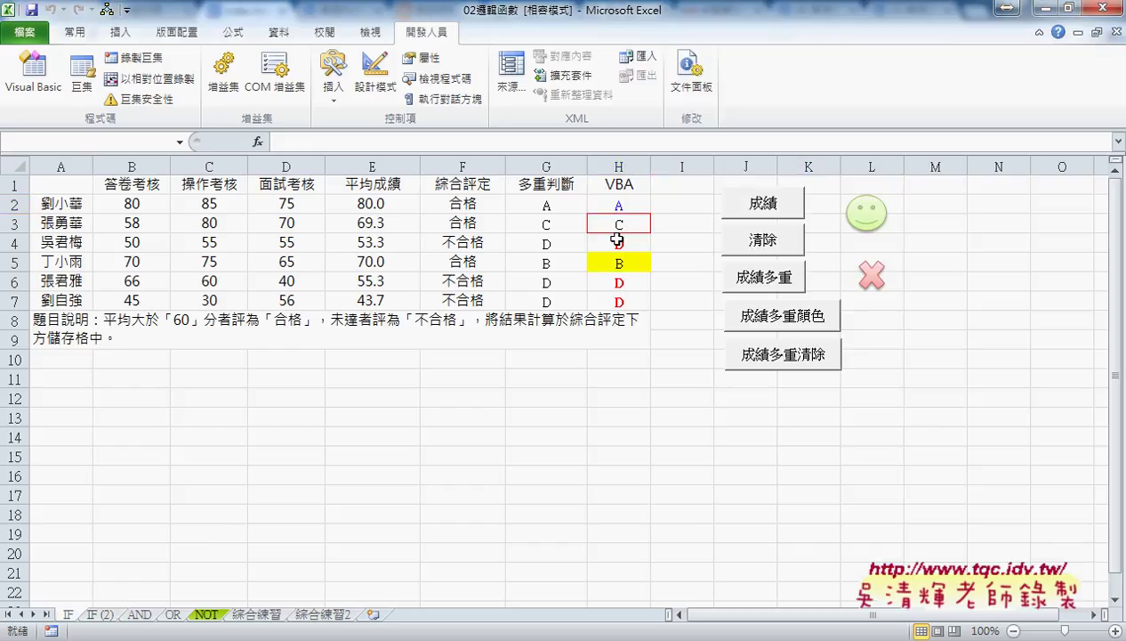
{"action": "mouse_move", "coordinate": [244, 639]}
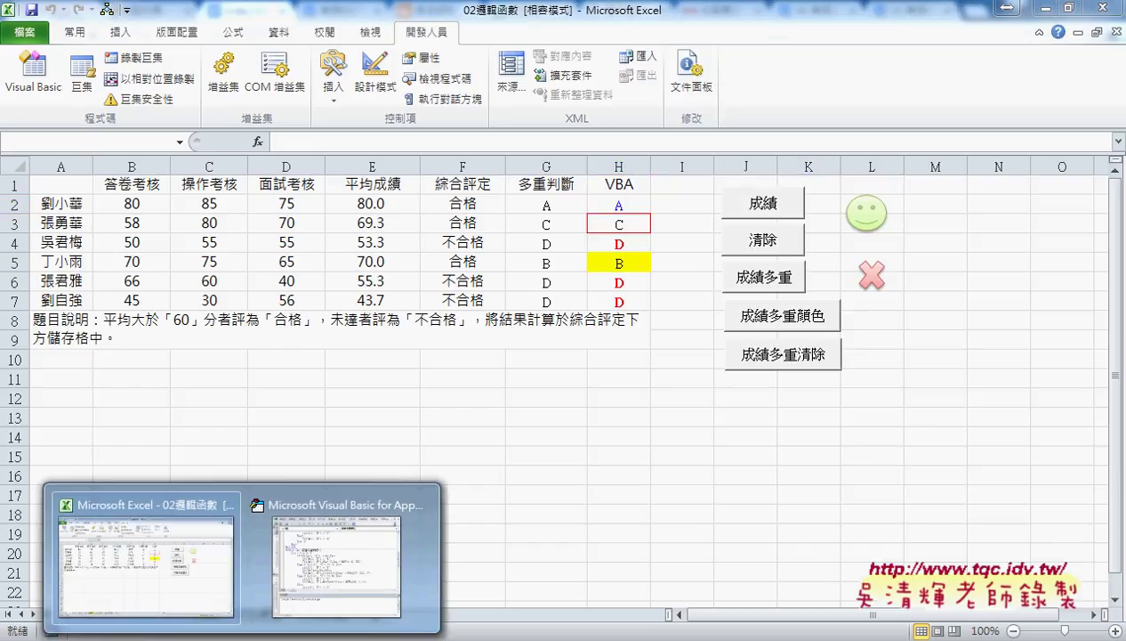
{"action": "left_click", "coordinate": [338, 556]}
{"action": "left_click_drag", "start_coordinate": [768, 55], "coordinate": [833, 58]}
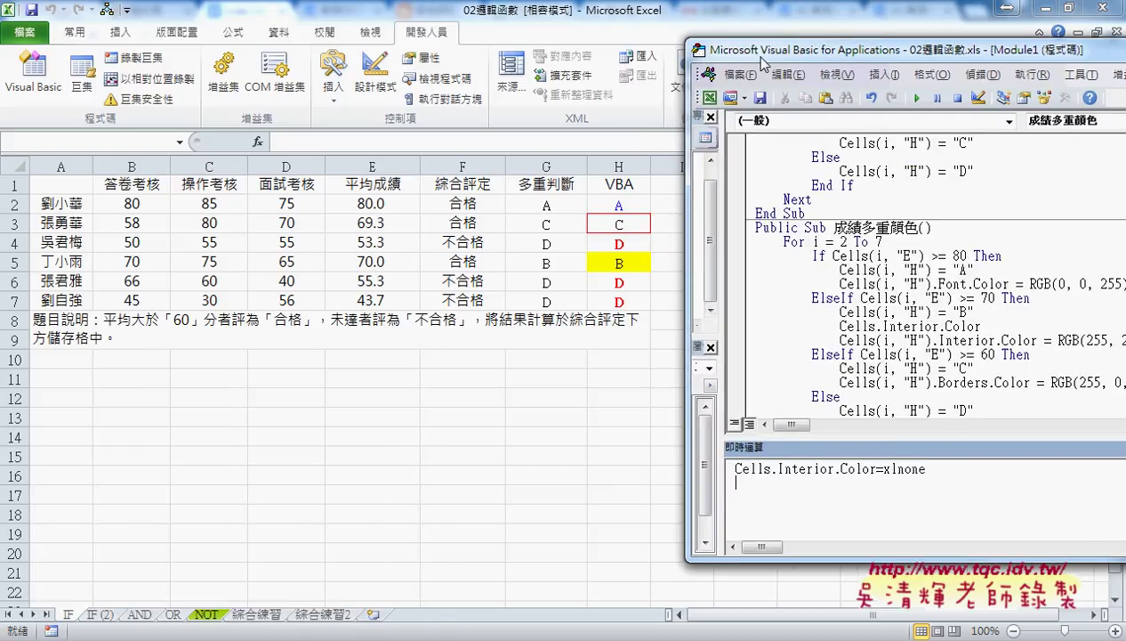
{"action": "left_click_drag", "start_coordinate": [763, 60], "coordinate": [717, 65]}
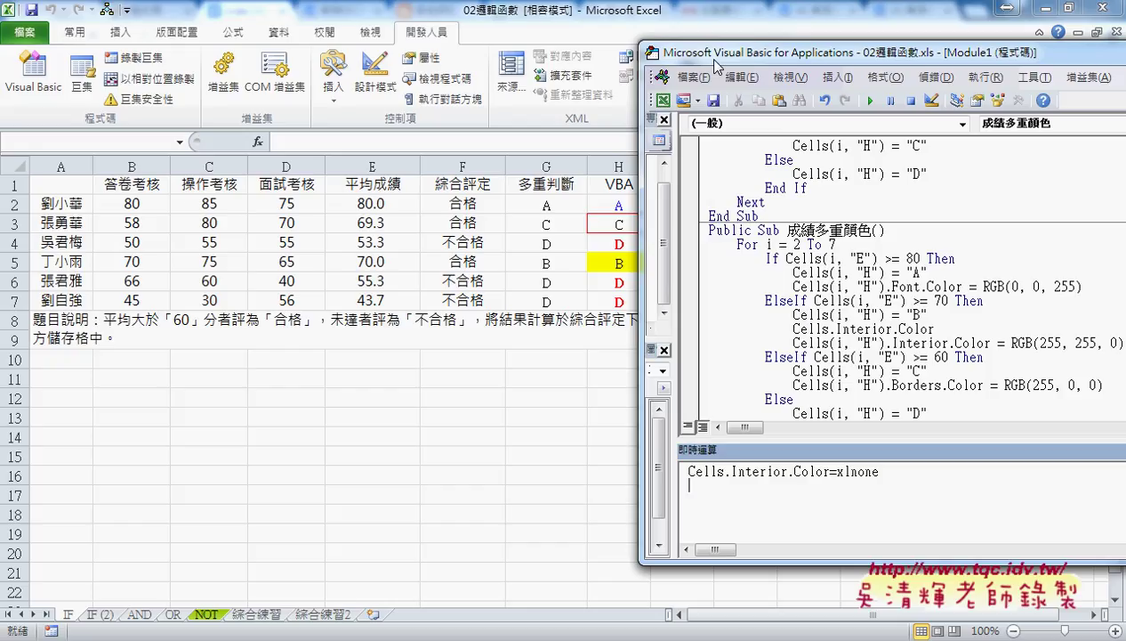
{"action": "left_click_drag", "start_coordinate": [892, 386], "coordinate": [943, 387]}
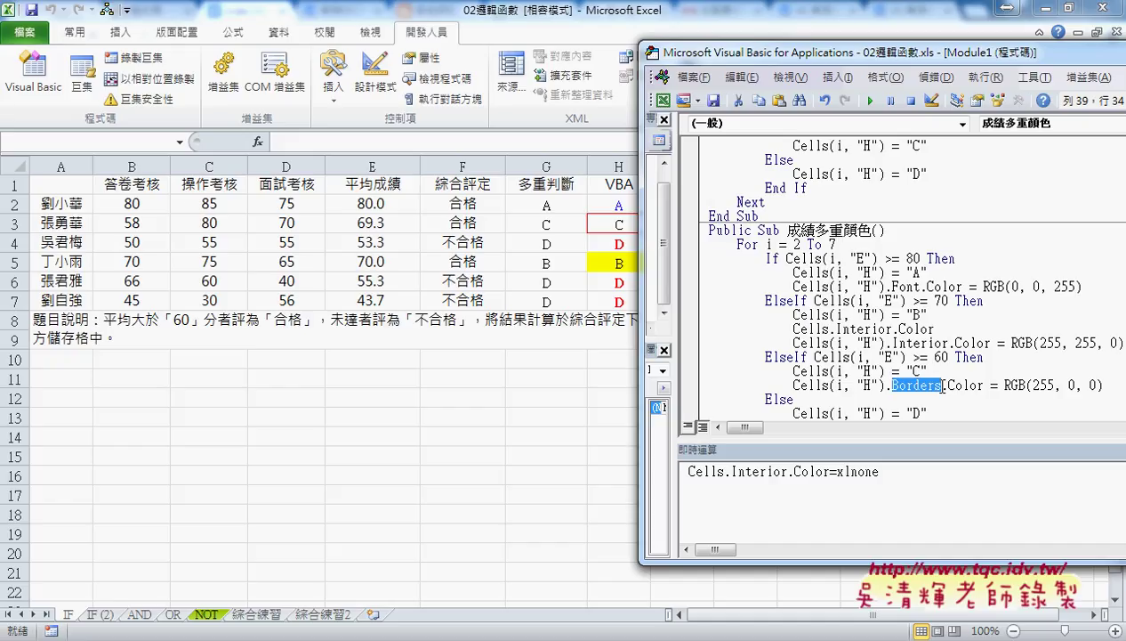
Step: Close the Immediate pane so the full 成績多重顏色 macro is visible
{"action": "double_click", "coordinate": [1042, 385]}
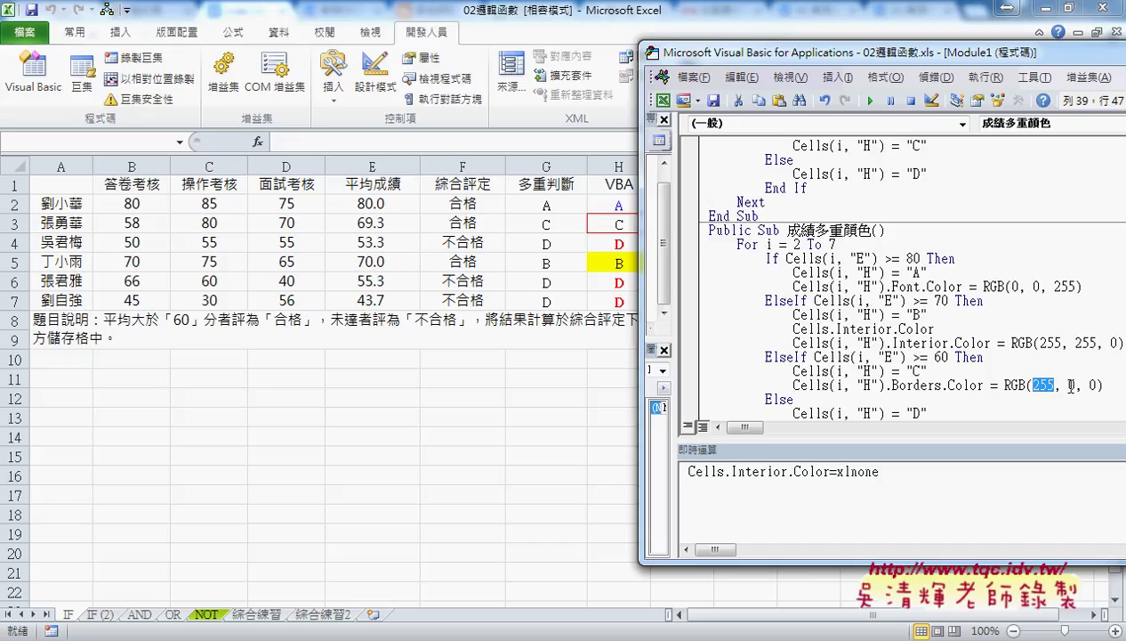
{"action": "left_click", "coordinate": [788, 77]}
{"action": "left_click", "coordinate": [817, 203]}
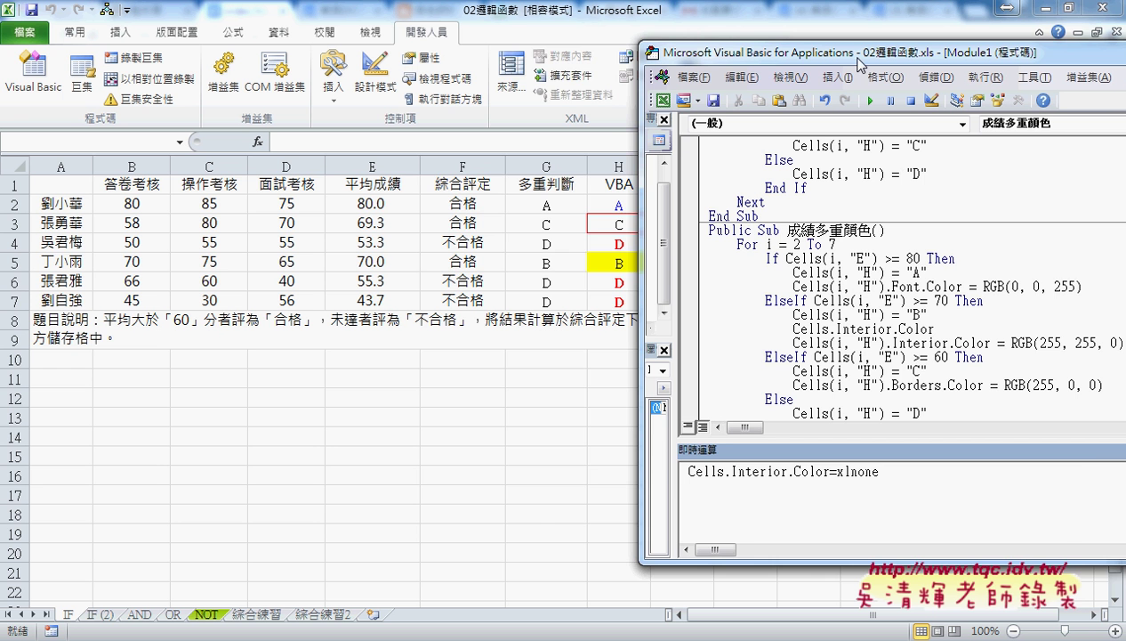
{"action": "mouse_move", "coordinate": [860, 63]}
{"action": "left_mouse_down"}
{"action": "mouse_move", "coordinate": [660, 55]}
{"action": "mouse_move", "coordinate": [916, 53]}
{"action": "left_mouse_up"}
{"action": "left_click", "coordinate": [1064, 444]}
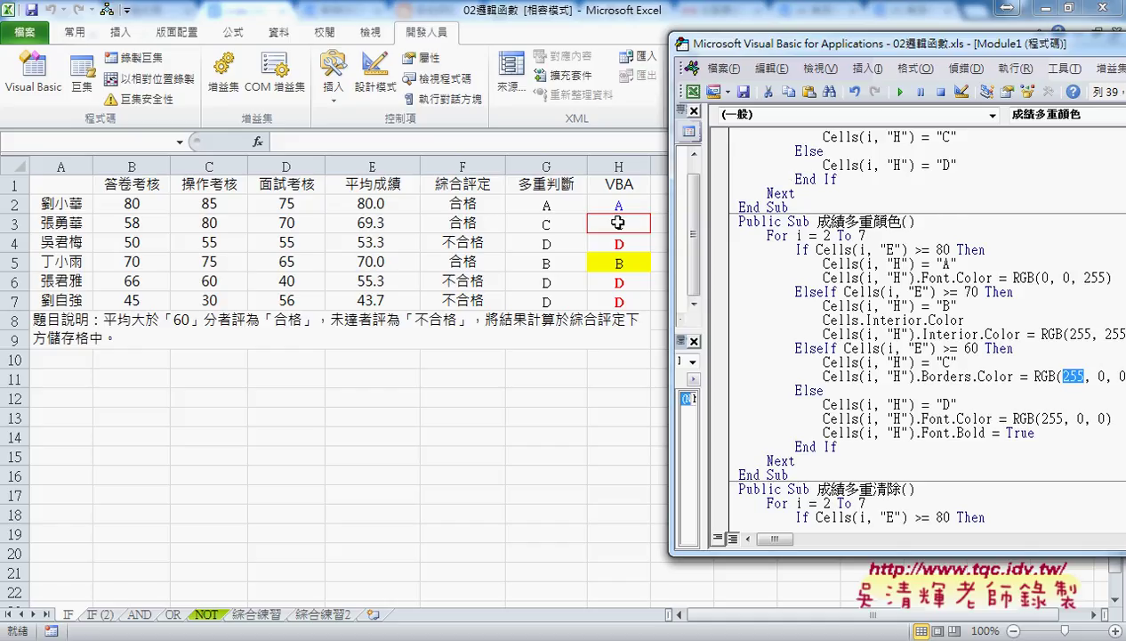
Step: Underline Borders, the 255 red value, and grade D's Font.Color and Font.Bold = True
{"action": "left_click_drag", "start_coordinate": [921, 375], "coordinate": [972, 374]}
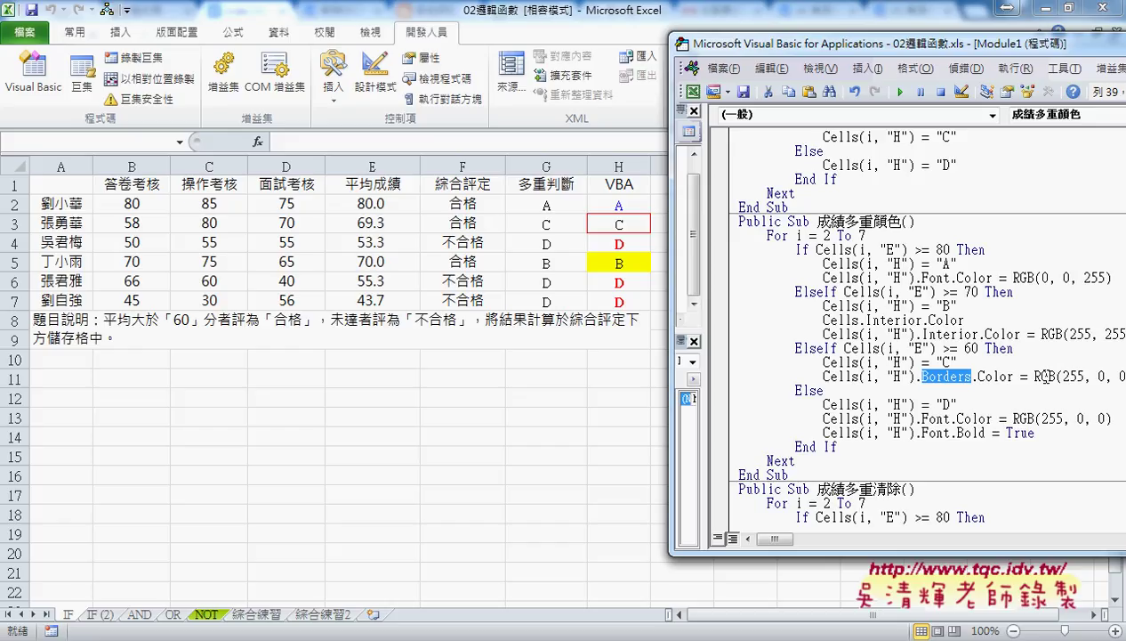
{"action": "left_click_drag", "start_coordinate": [923, 388], "coordinate": [968, 388]}
{"action": "left_click_drag", "start_coordinate": [1059, 385], "coordinate": [1082, 383]}
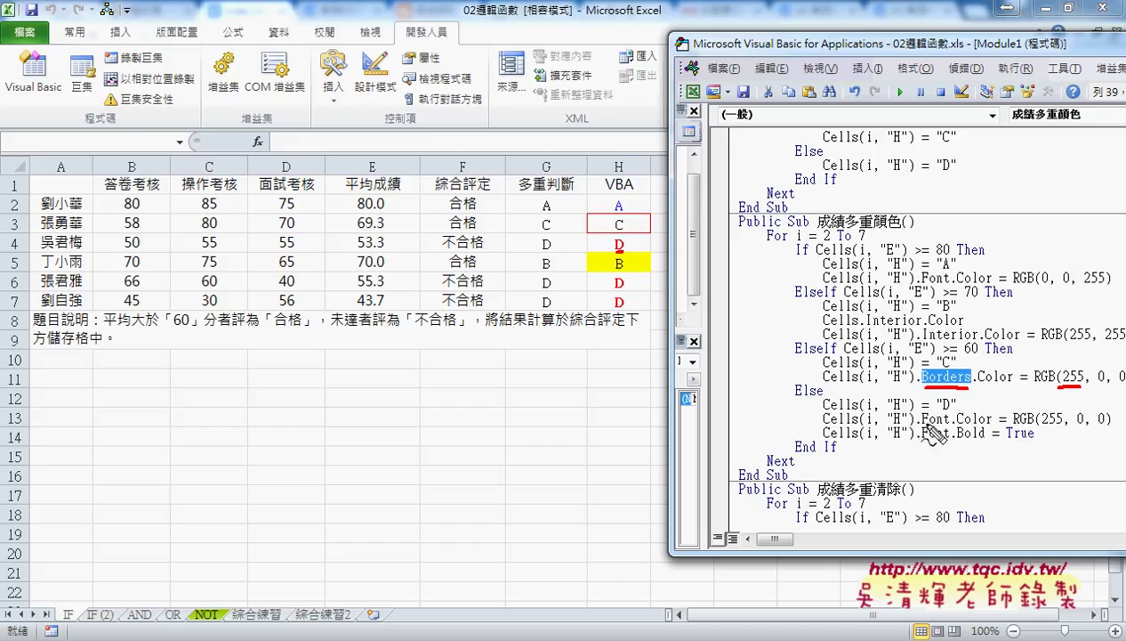
{"action": "left_click_drag", "start_coordinate": [922, 423], "coordinate": [1108, 424]}
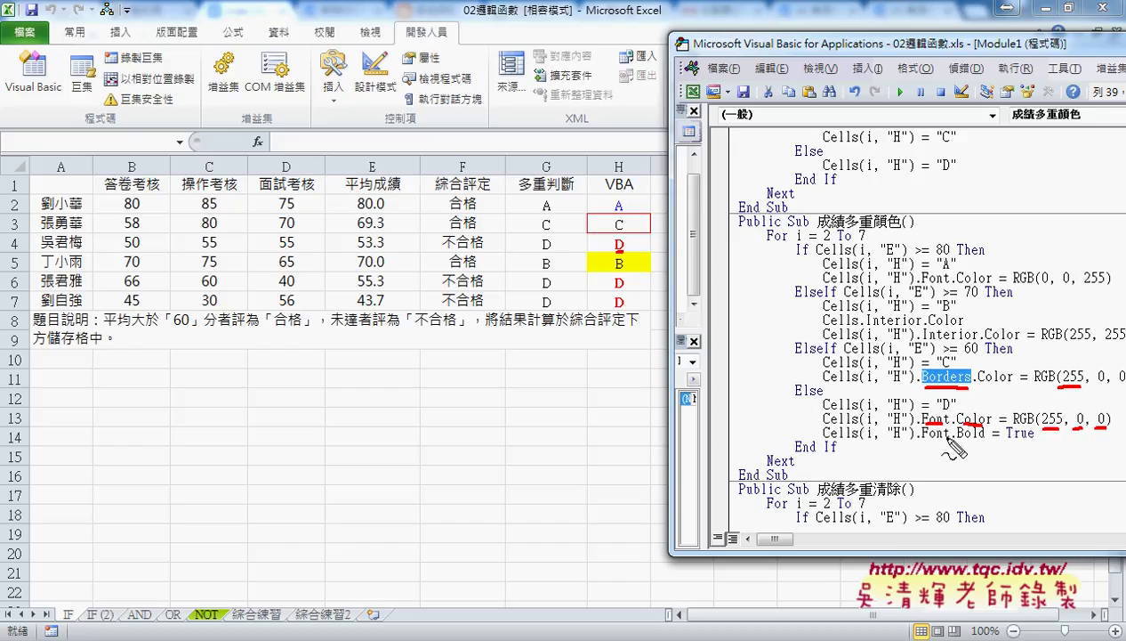
{"action": "mouse_move", "coordinate": [923, 438]}
{"action": "left_mouse_down"}
{"action": "mouse_move", "coordinate": [982, 439]}
{"action": "mouse_move", "coordinate": [982, 425]}
{"action": "mouse_move", "coordinate": [1035, 439]}
{"action": "left_mouse_up"}
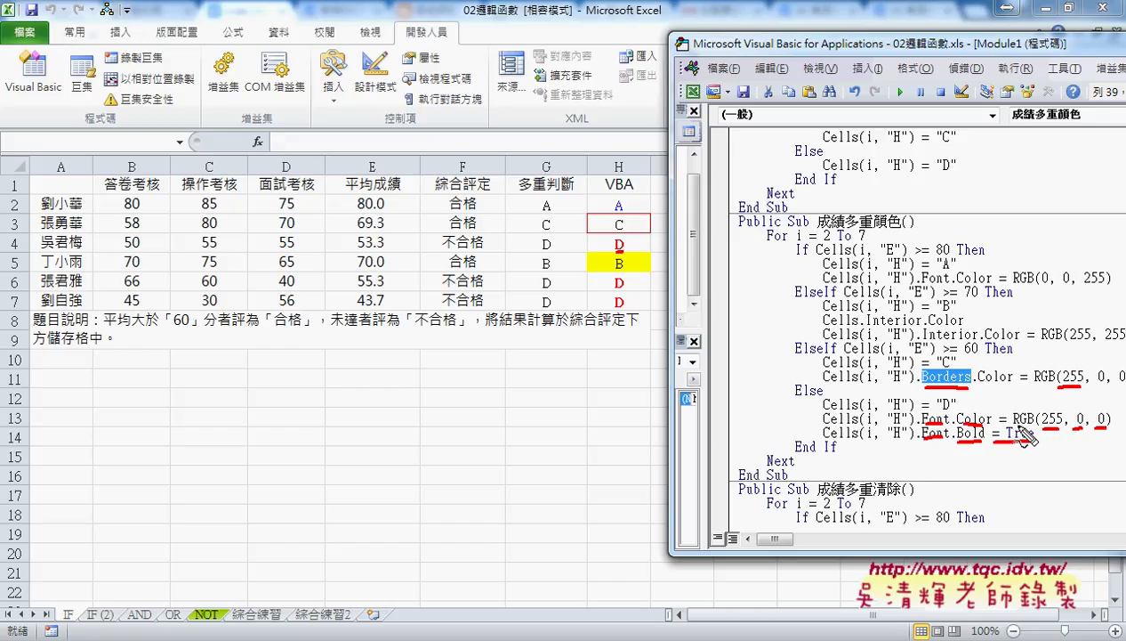
{"action": "left_click_drag", "start_coordinate": [1017, 441], "coordinate": [1017, 472]}
Step: Clear the annotations and scroll down to the 成績多重清除 macro, highlighting its name
{"action": "key", "text": "Escape"}
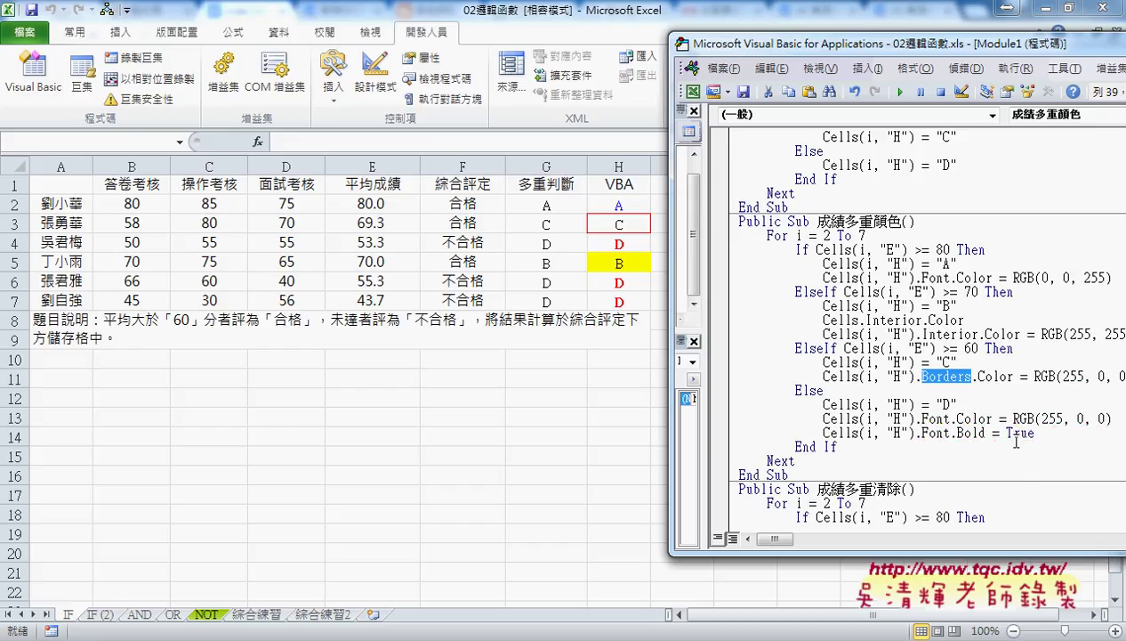
{"action": "left_click", "coordinate": [973, 403]}
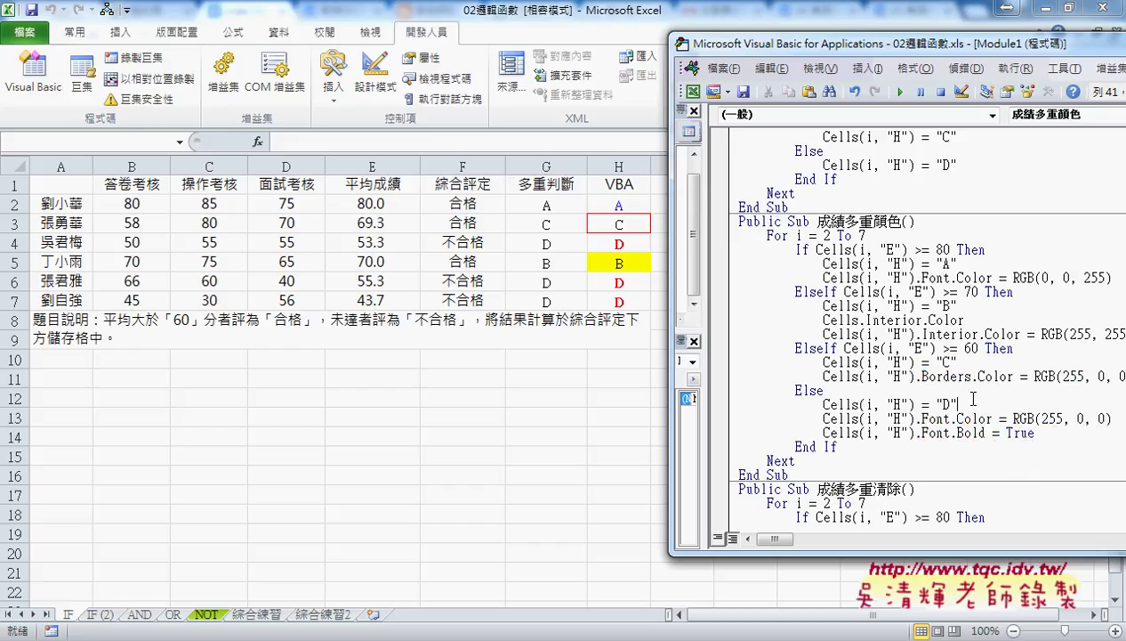
{"action": "scroll", "coordinate": [969, 396], "scroll_direction": "down", "scroll_amount": 2}
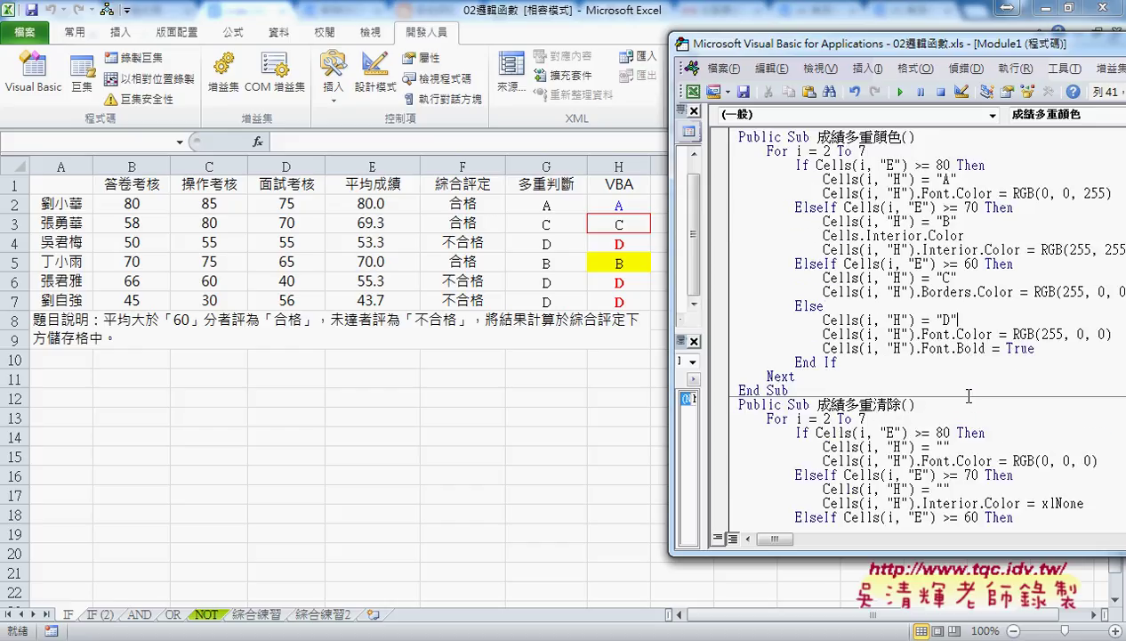
{"action": "scroll", "coordinate": [969, 391], "scroll_direction": "down", "scroll_amount": 1}
{"action": "scroll", "coordinate": [969, 396], "scroll_direction": "down", "scroll_amount": 2}
{"action": "scroll", "coordinate": [969, 399], "scroll_direction": "down", "scroll_amount": 1}
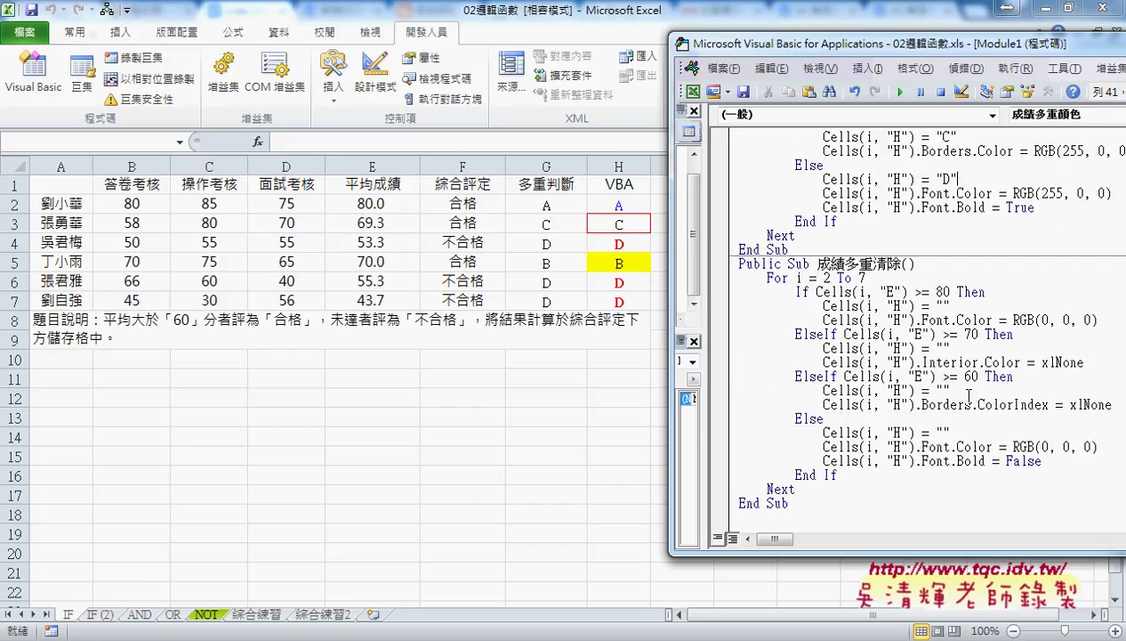
{"action": "left_click", "coordinate": [941, 317]}
{"action": "left_click_drag", "start_coordinate": [872, 267], "coordinate": [900, 270]}
Step: Point out the RGB(0, 0, 0) font-colour reset, then run 成績多重清除 to clear column H
{"action": "left_click", "coordinate": [982, 332]}
{"action": "left_click_drag", "start_coordinate": [1013, 321], "coordinate": [1098, 320]}
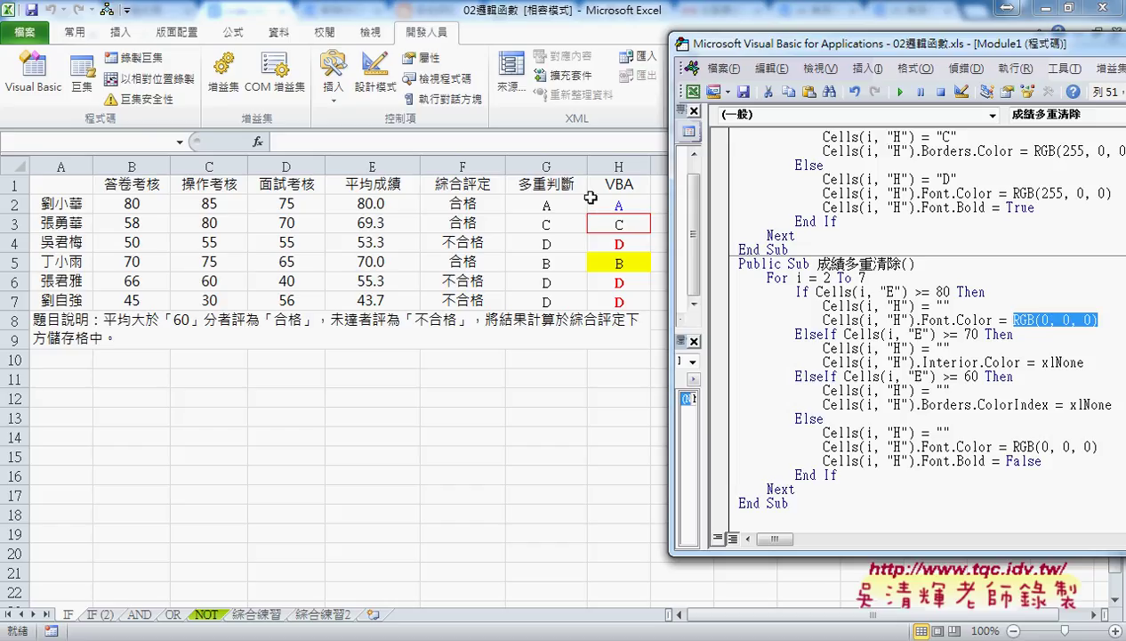
{"action": "left_click", "coordinate": [855, 318]}
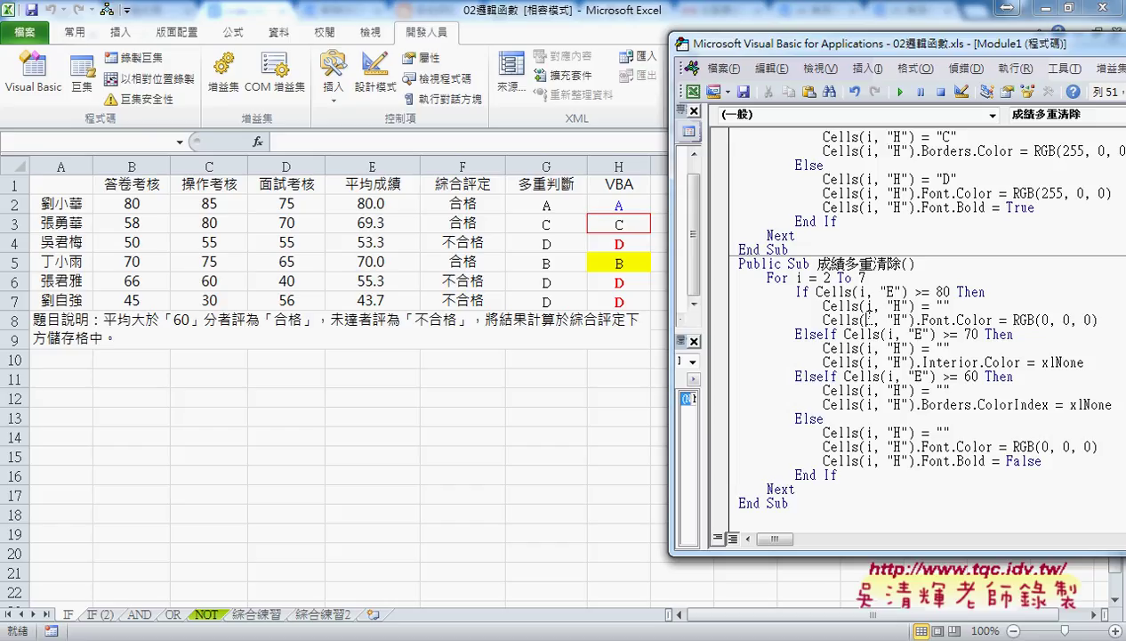
{"action": "left_click", "coordinate": [899, 93]}
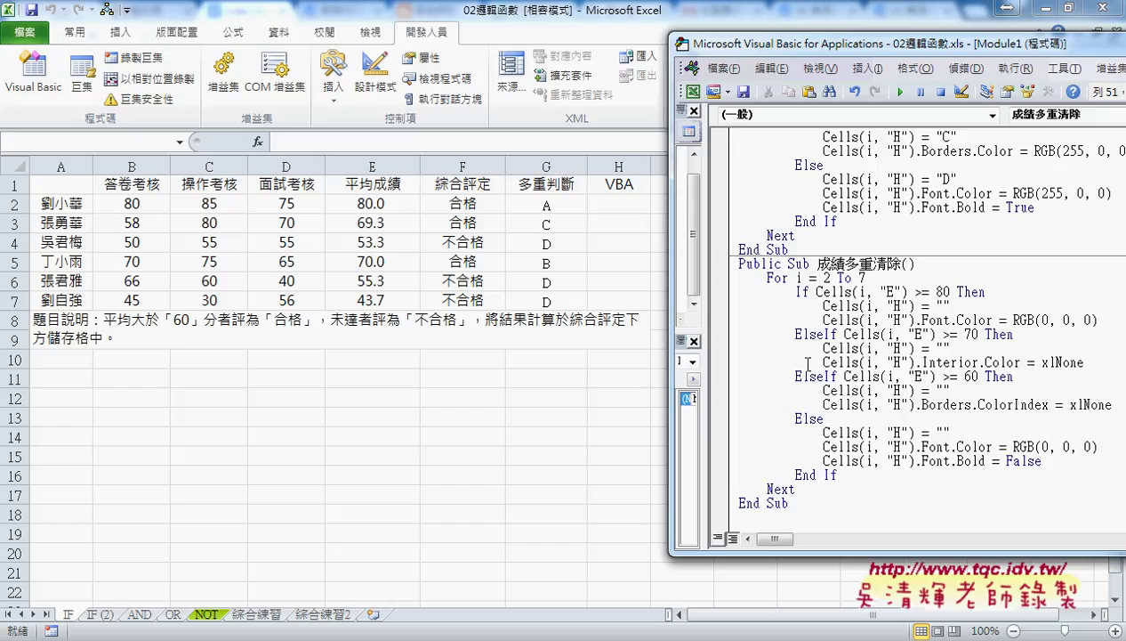
{"action": "scroll", "coordinate": [808, 363], "scroll_direction": "up", "scroll_amount": 9}
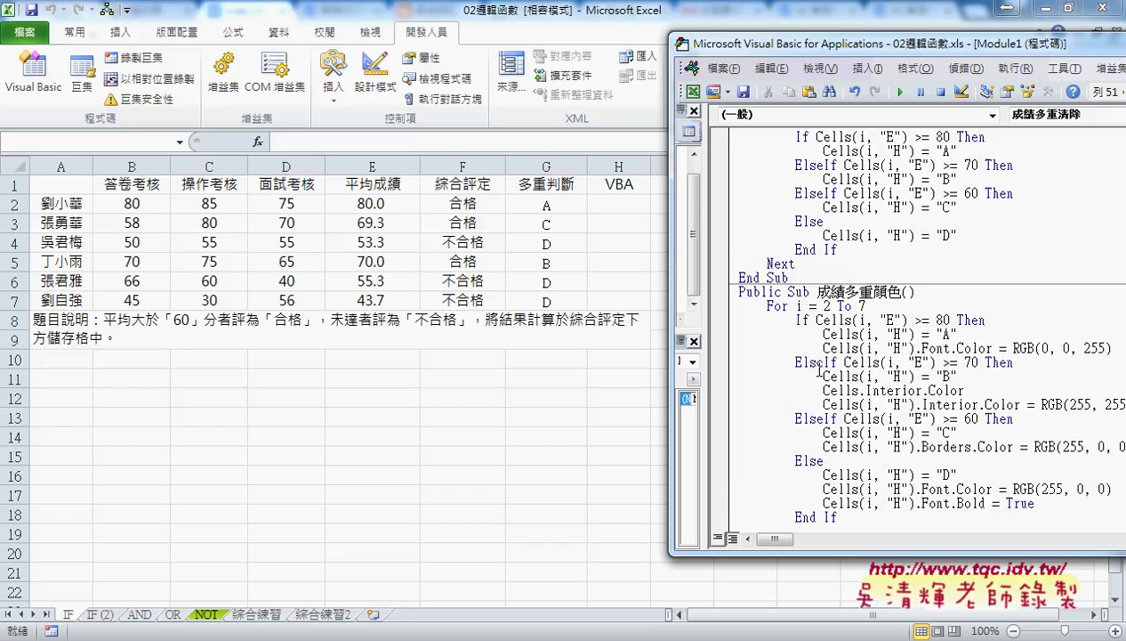
{"action": "scroll", "coordinate": [819, 370], "scroll_direction": "up", "scroll_amount": 5}
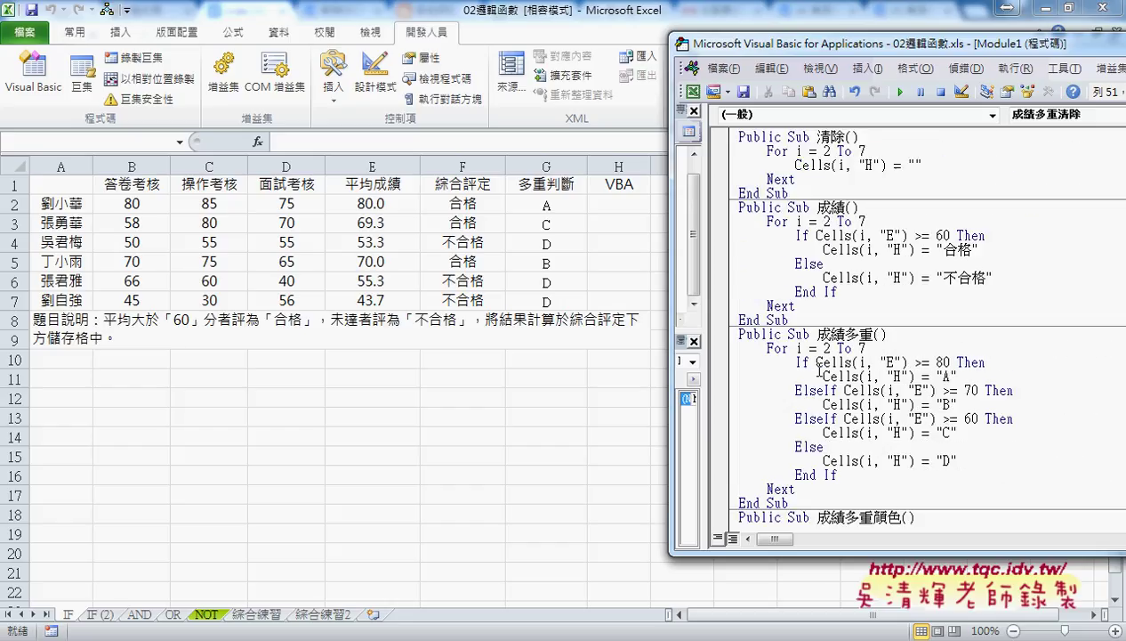
{"action": "double_click", "coordinate": [915, 165]}
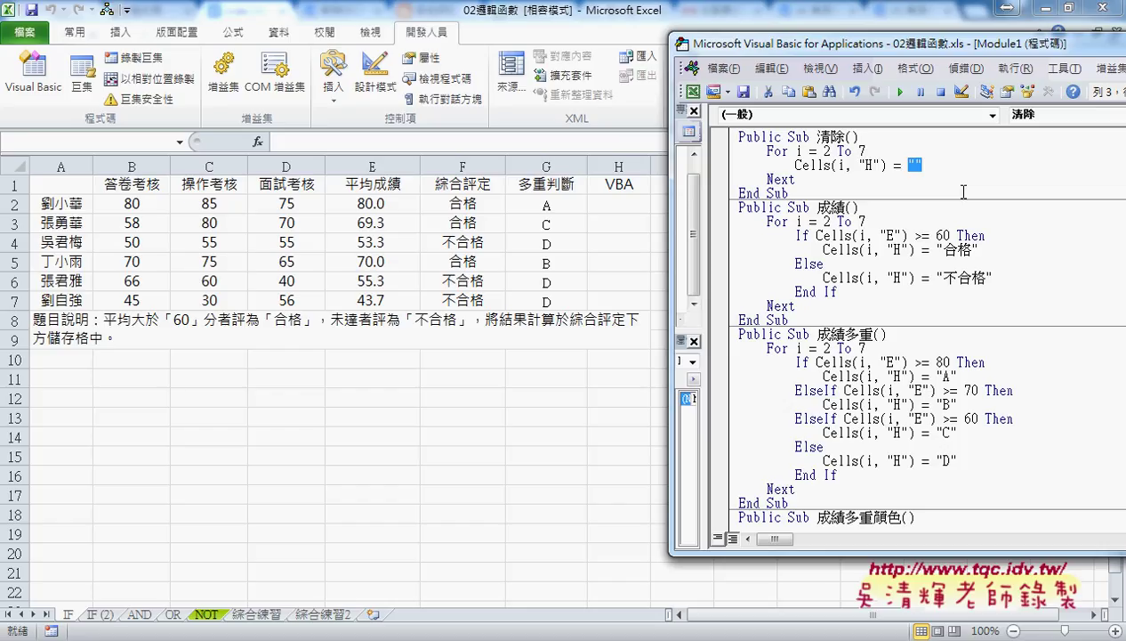
{"action": "scroll", "coordinate": [951, 249], "scroll_direction": "down", "scroll_amount": 6}
{"action": "scroll", "coordinate": [943, 276], "scroll_direction": "down", "scroll_amount": 6}
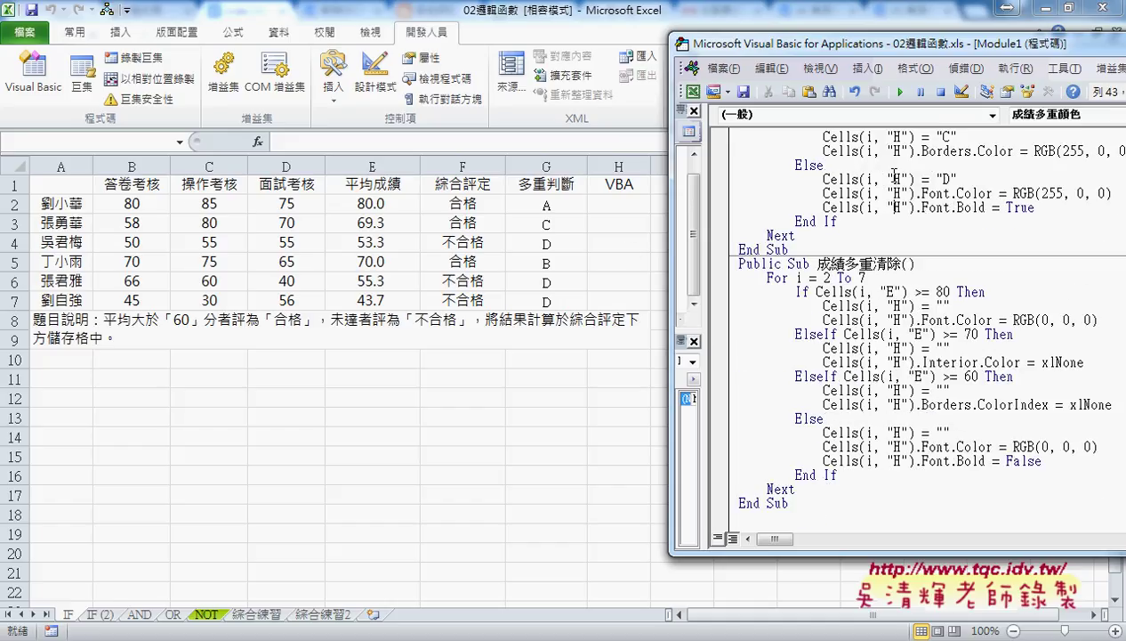
Step: Dismiss the compile error, delete the incomplete Cells.Interior.Color line and let 成績多重顏色 finish
{"action": "left_click", "coordinate": [900, 95]}
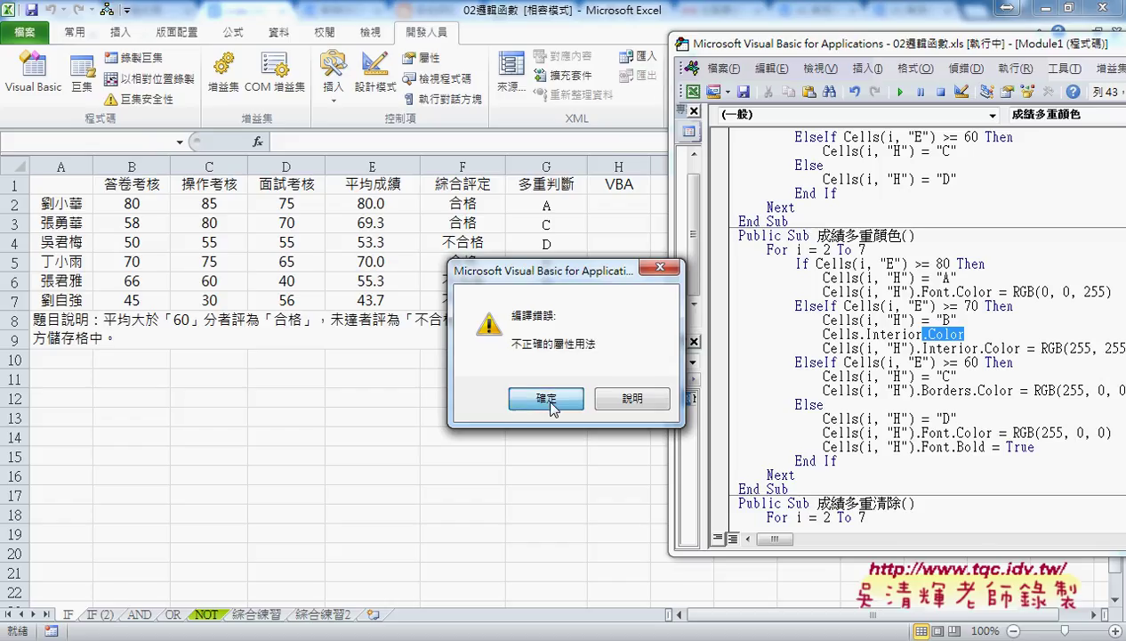
{"action": "left_click", "coordinate": [551, 396]}
{"action": "left_click", "coordinate": [999, 330]}
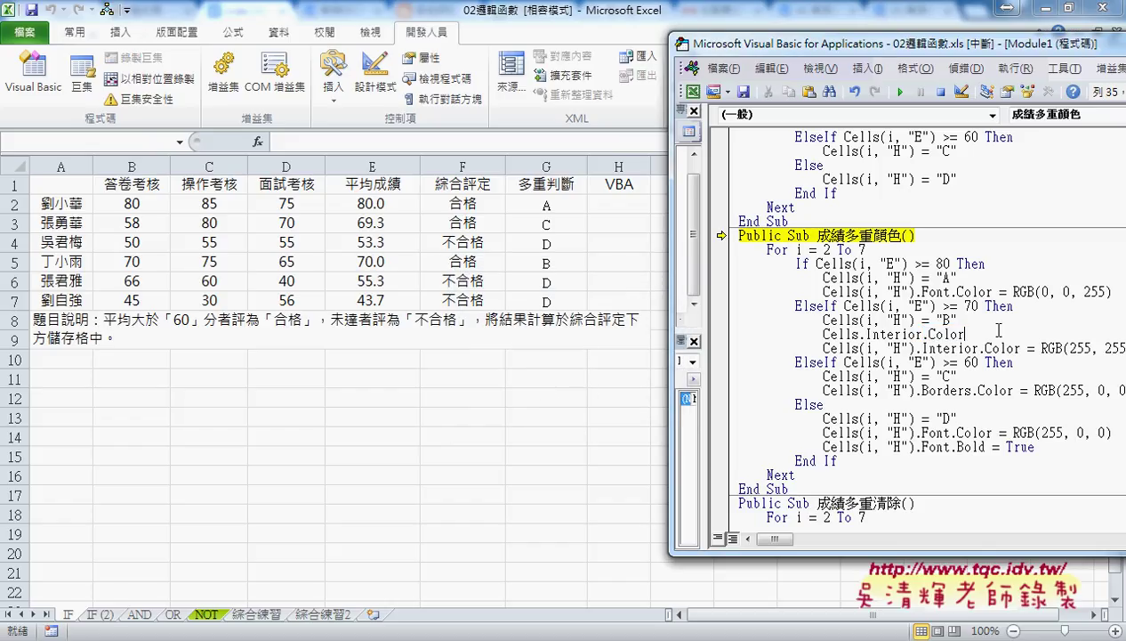
{"action": "left_click_drag", "start_coordinate": [969, 333], "coordinate": [724, 345]}
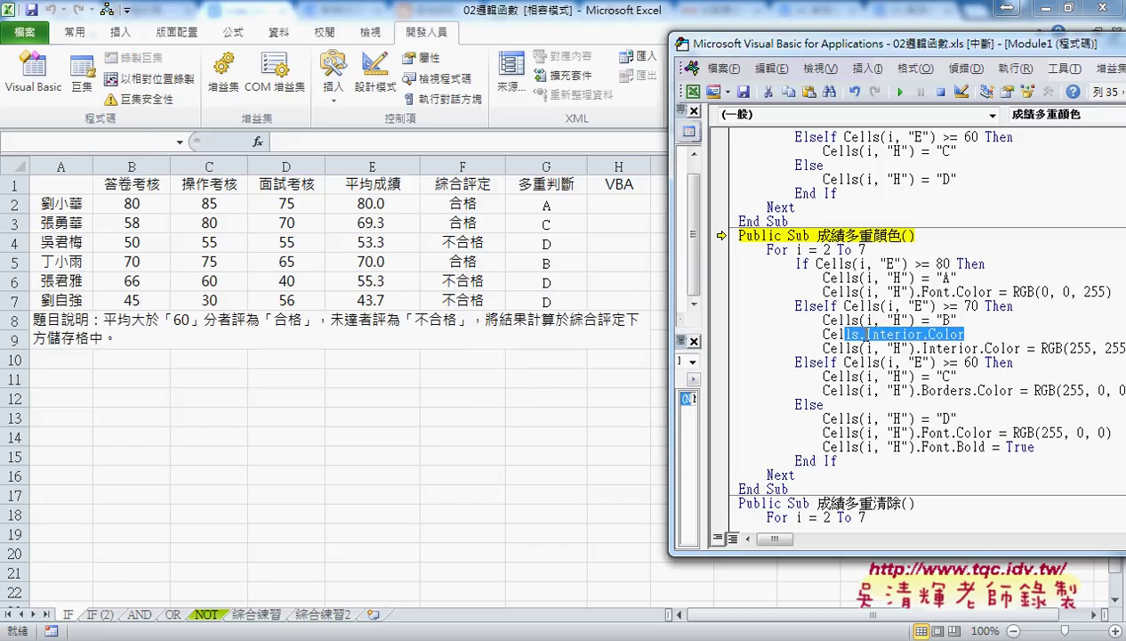
{"action": "key", "text": "BackSpace"}
{"action": "key", "text": "BackSpace"}
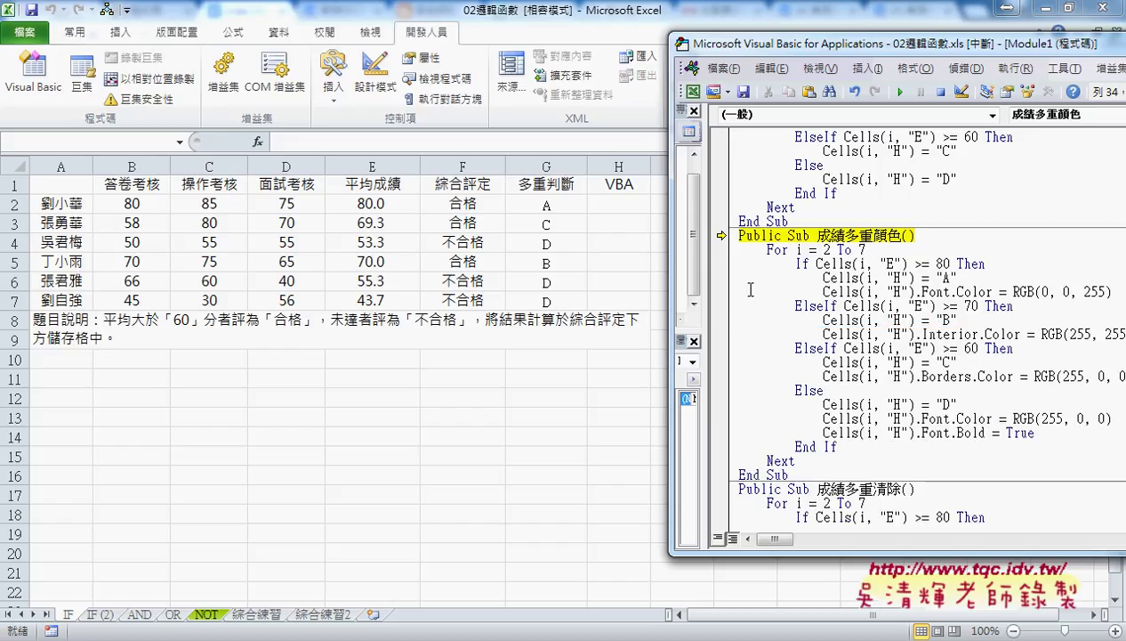
{"action": "left_click", "coordinate": [900, 92]}
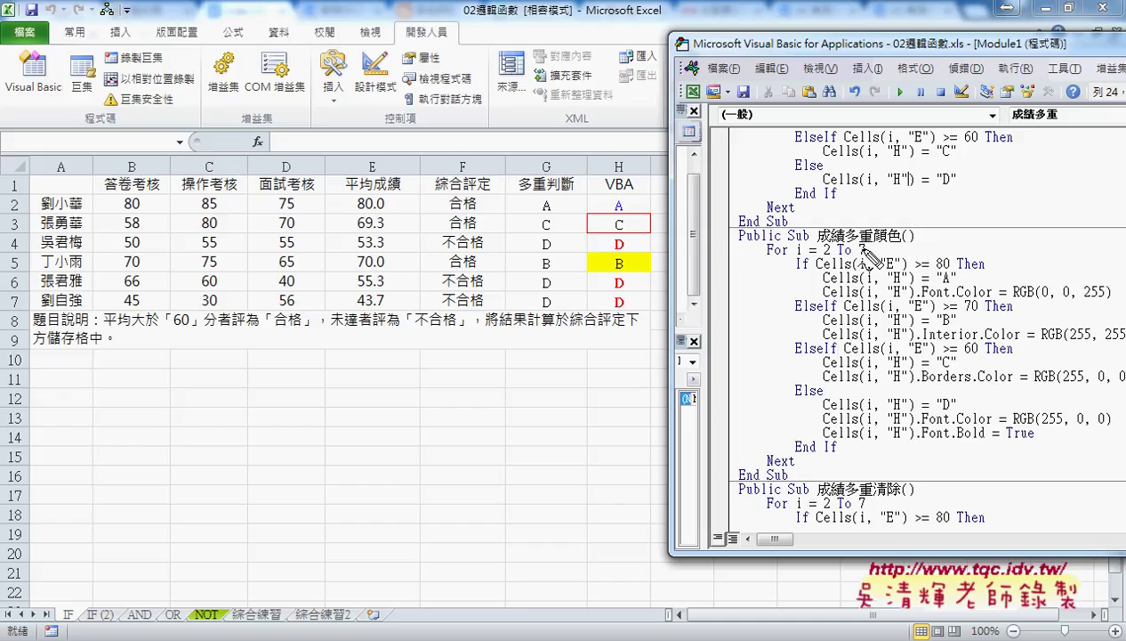
{"action": "mouse_move", "coordinate": [630, 215]}
{"action": "left_mouse_down"}
{"action": "mouse_move", "coordinate": [618, 200]}
{"action": "mouse_move", "coordinate": [634, 207]}
{"action": "left_mouse_up"}
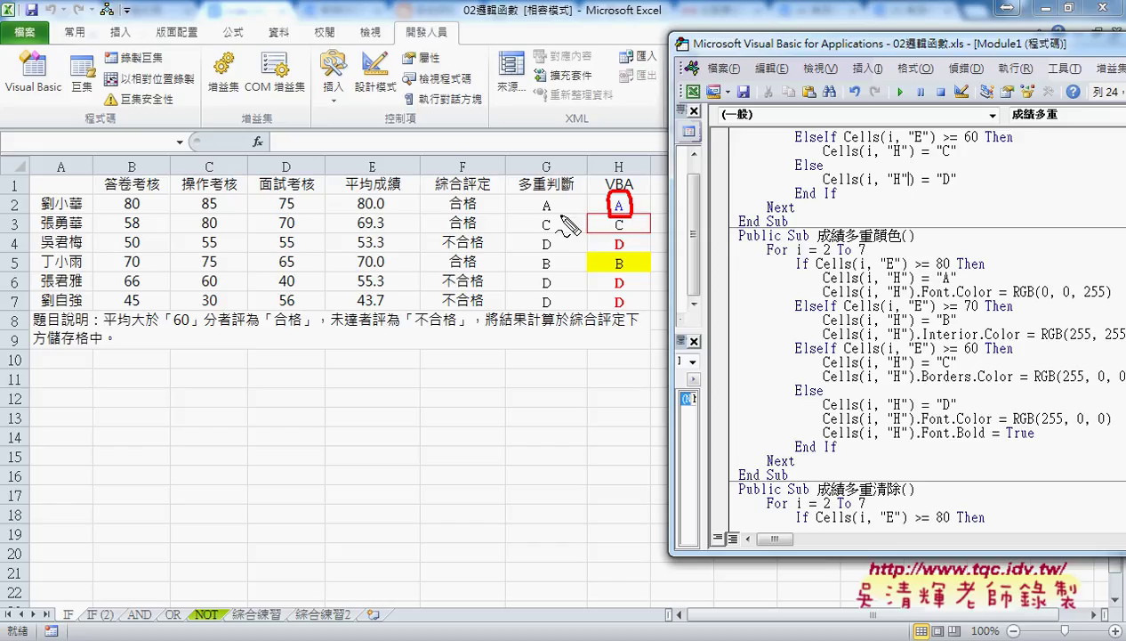
{"action": "left_click_drag", "start_coordinate": [537, 213], "coordinate": [557, 213]}
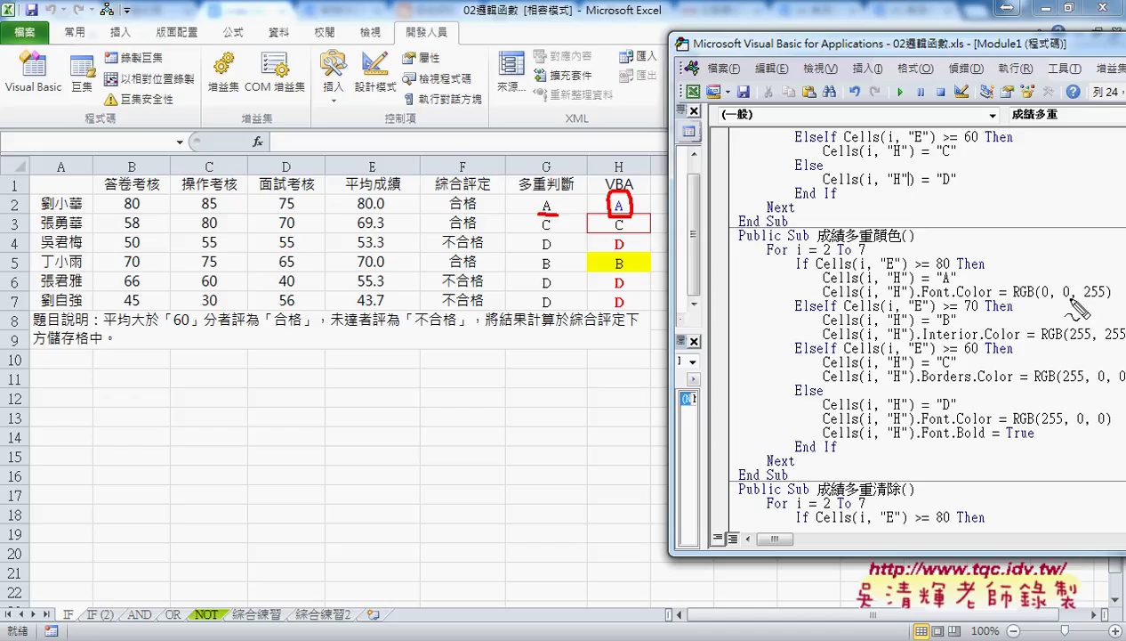
{"action": "left_click_drag", "start_coordinate": [1012, 301], "coordinate": [1106, 298]}
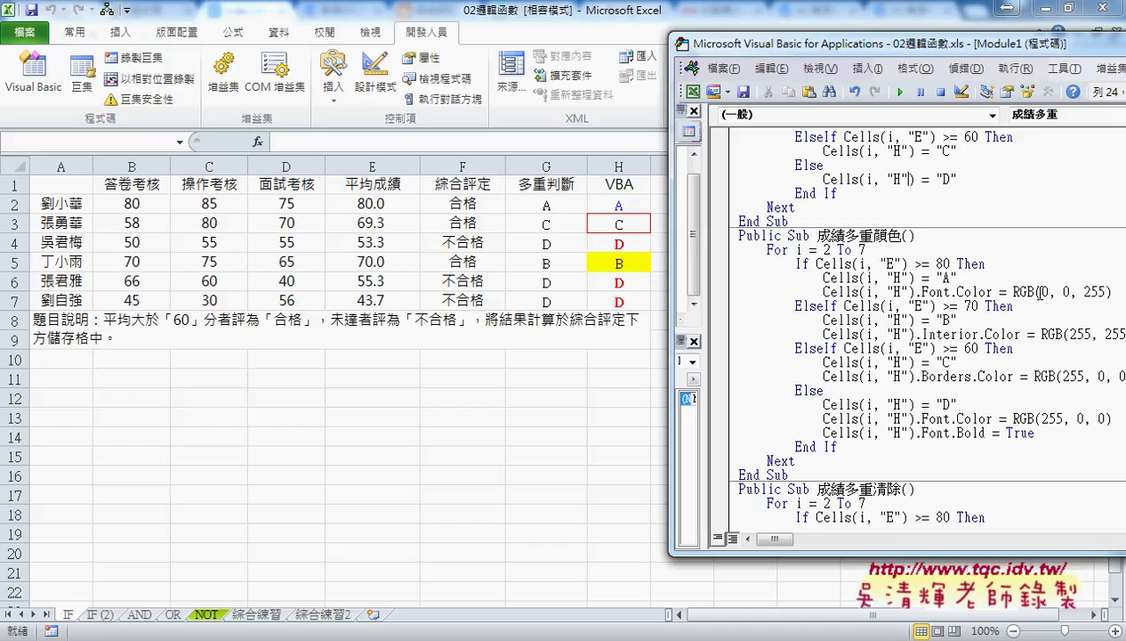
{"action": "left_click", "coordinate": [1042, 334]}
{"action": "scroll", "coordinate": [1036, 363], "scroll_direction": "down", "scroll_amount": 3}
{"action": "scroll", "coordinate": [1037, 363], "scroll_direction": "down", "scroll_amount": 1}
{"action": "scroll", "coordinate": [1037, 363], "scroll_direction": "down", "scroll_amount": 1}
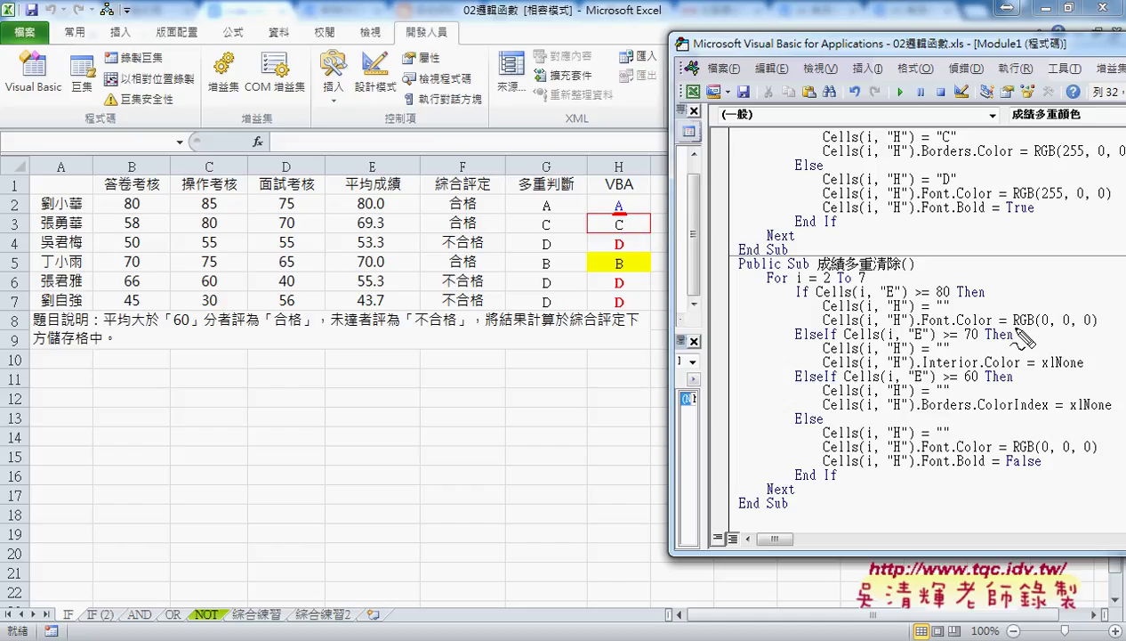
Step: Annotate the clearing code's RGB(0, 0, 0) font reset and Interior.Color xlNone against the yellow B in H5
{"action": "left_click_drag", "start_coordinate": [1015, 327], "coordinate": [1098, 327]}
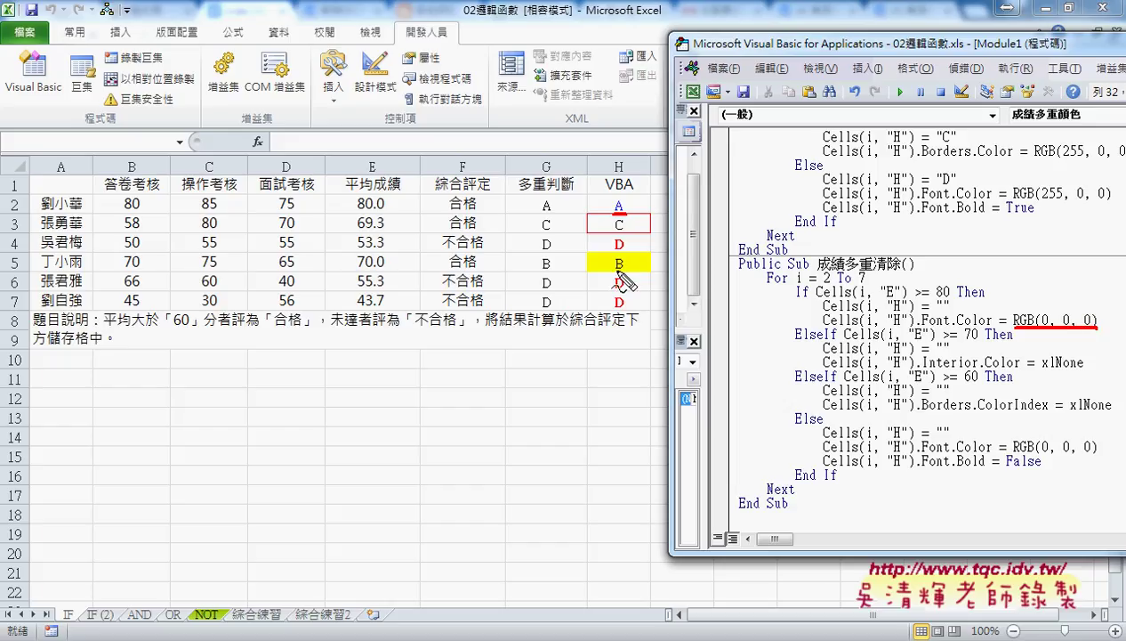
{"action": "left_click_drag", "start_coordinate": [611, 270], "coordinate": [626, 270]}
{"action": "left_click_drag", "start_coordinate": [985, 367], "coordinate": [1019, 368]}
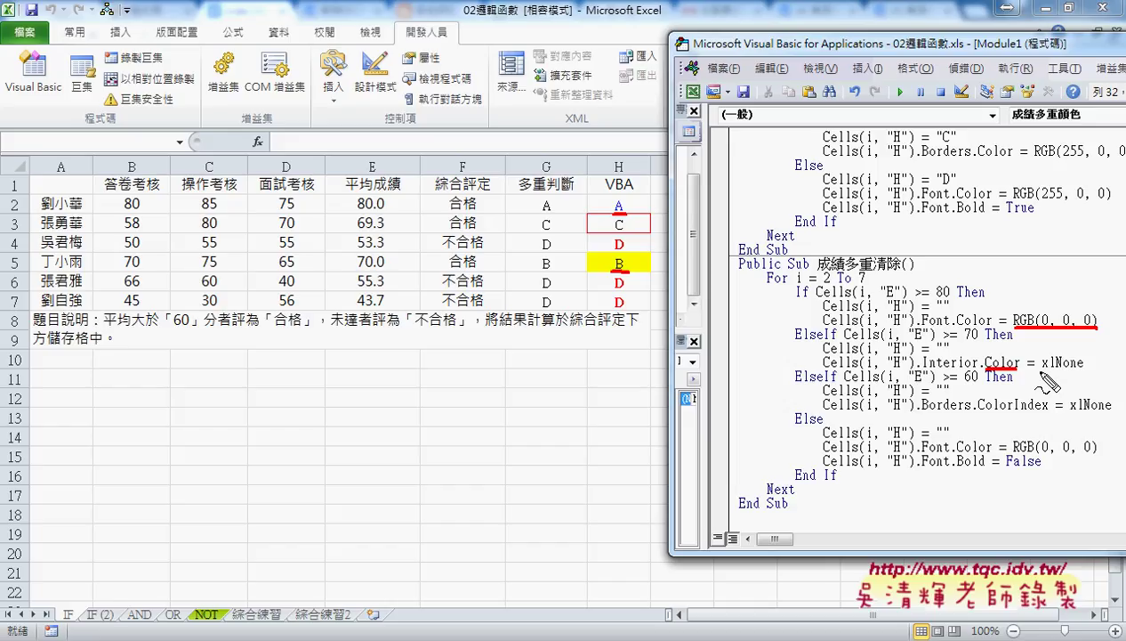
{"action": "mouse_move", "coordinate": [1039, 373]}
{"action": "left_mouse_down"}
{"action": "mouse_move", "coordinate": [1078, 374]}
{"action": "mouse_move", "coordinate": [1084, 353]}
{"action": "left_mouse_up"}
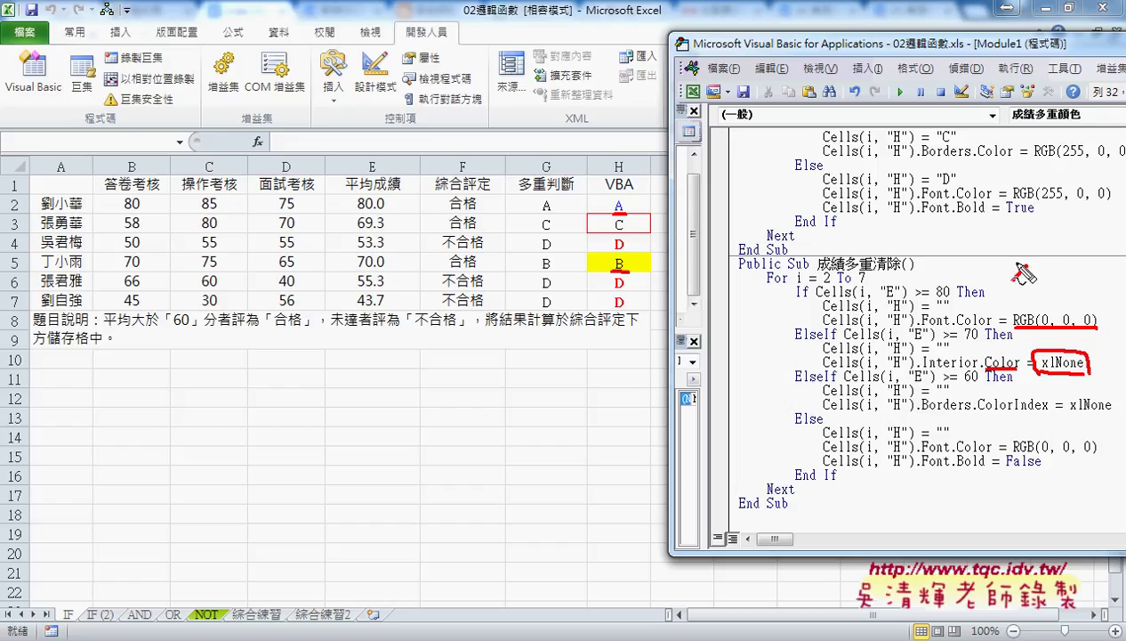
{"action": "left_click_drag", "start_coordinate": [1016, 266], "coordinate": [1029, 283]}
{"action": "left_click_drag", "start_coordinate": [1028, 265], "coordinate": [1015, 283]}
{"action": "left_click_drag", "start_coordinate": [1032, 230], "coordinate": [1032, 283]}
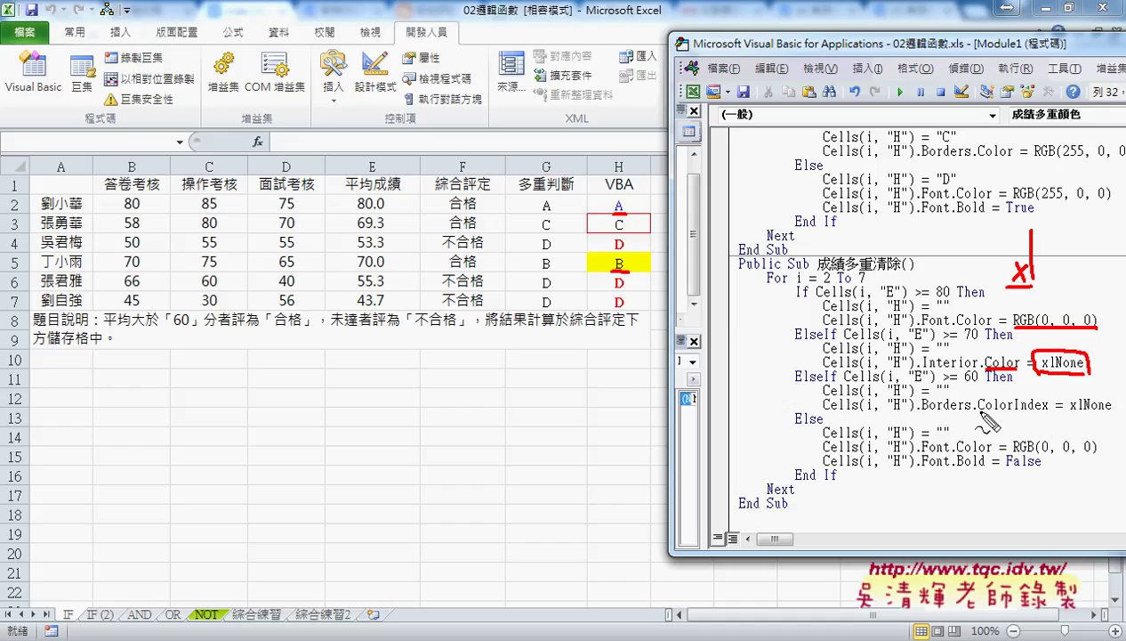
Step: Mark the Borders ColorIndex and Bold resets, then run 成績多重清除 to empty column H
{"action": "left_click_drag", "start_coordinate": [926, 412], "coordinate": [972, 412]}
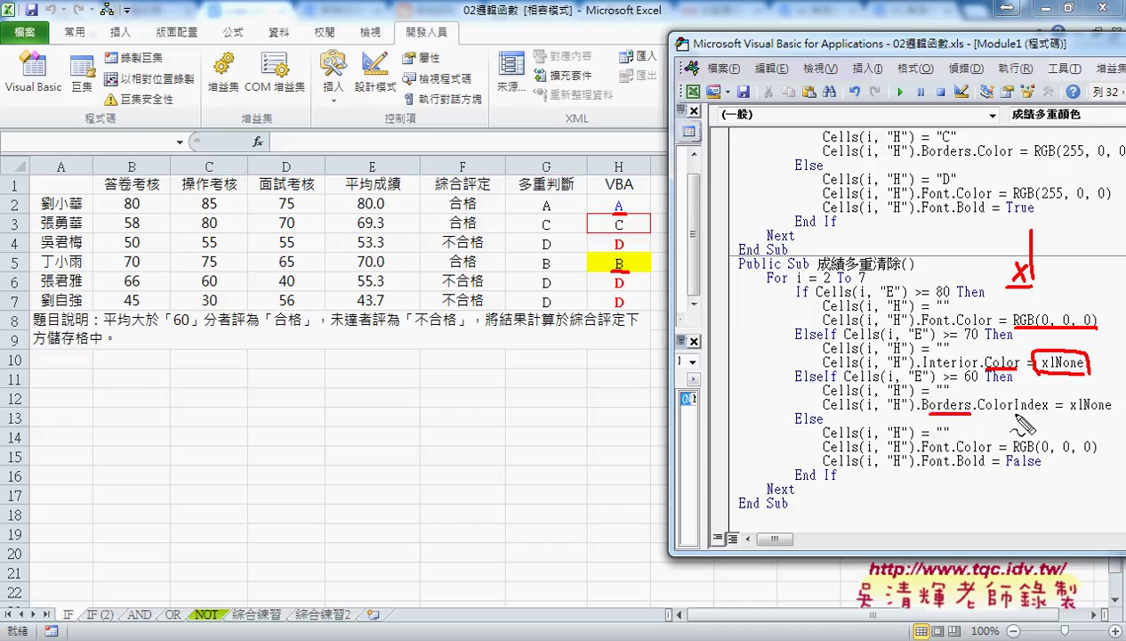
{"action": "left_click_drag", "start_coordinate": [1016, 411], "coordinate": [1052, 411]}
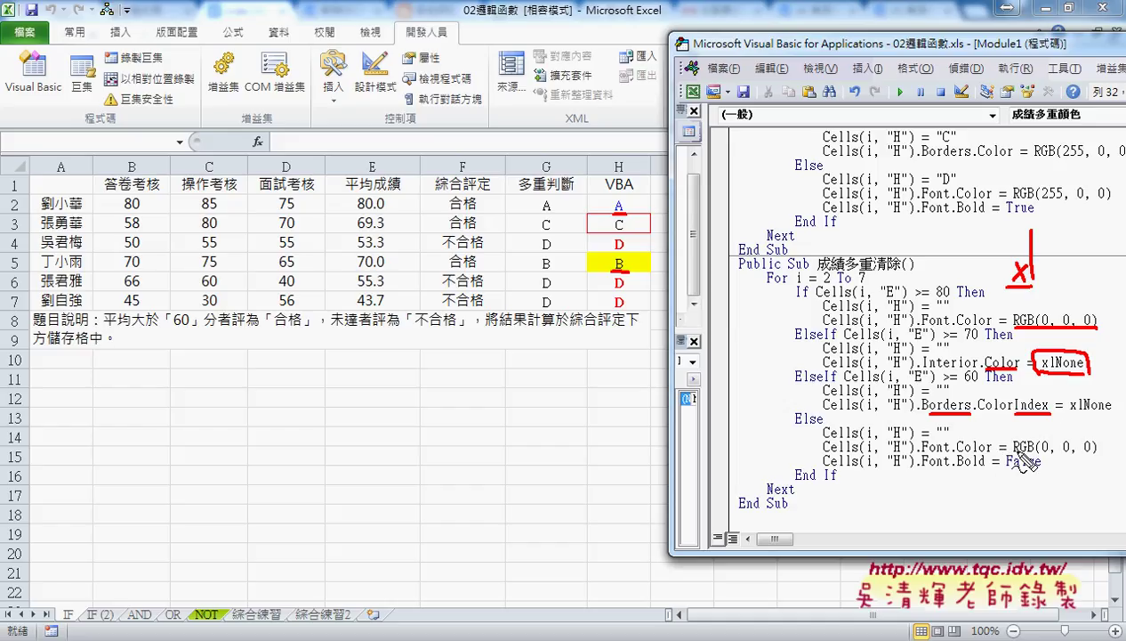
{"action": "left_click_drag", "start_coordinate": [1060, 450], "coordinate": [1080, 449]}
{"action": "left_click_drag", "start_coordinate": [957, 465], "coordinate": [1041, 467]}
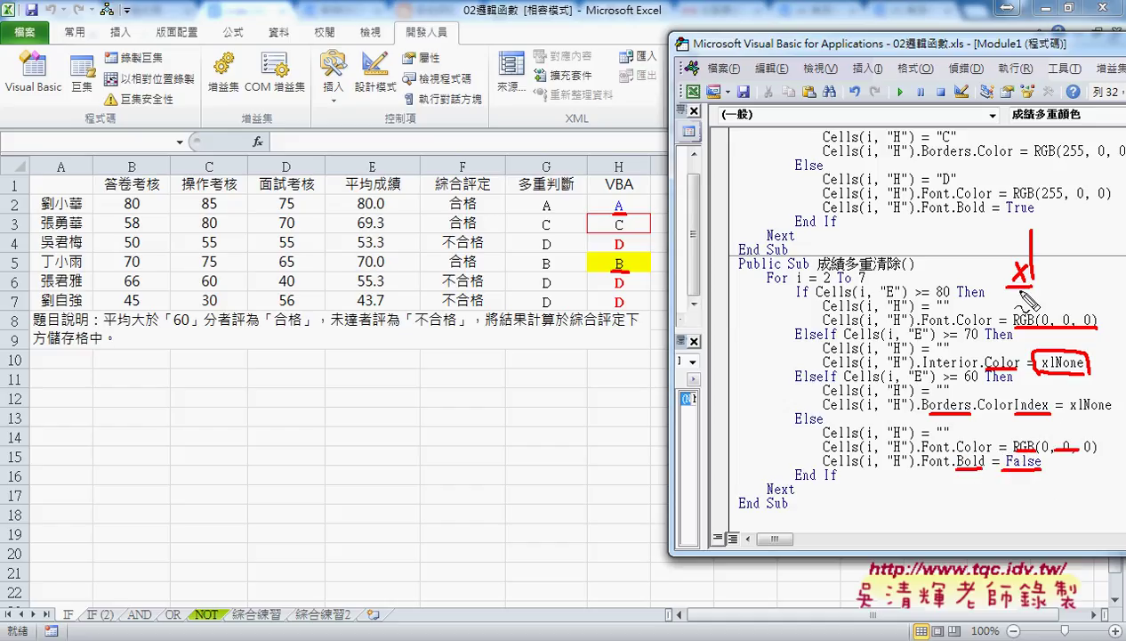
{"action": "left_click_drag", "start_coordinate": [1008, 215], "coordinate": [1037, 213]}
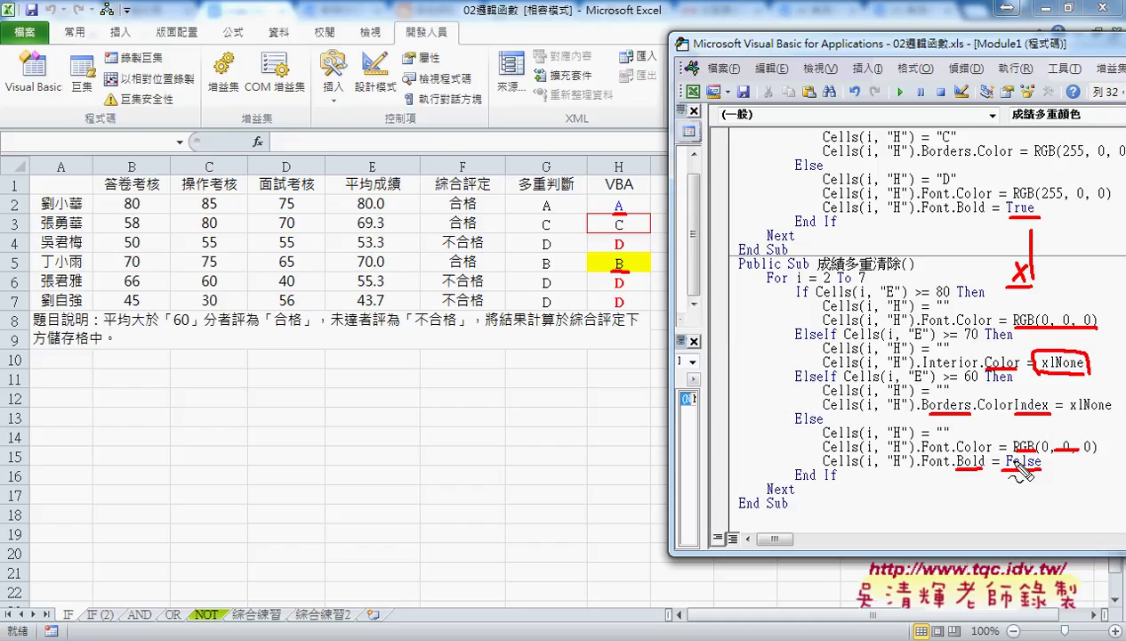
{"action": "key", "text": "Escape"}
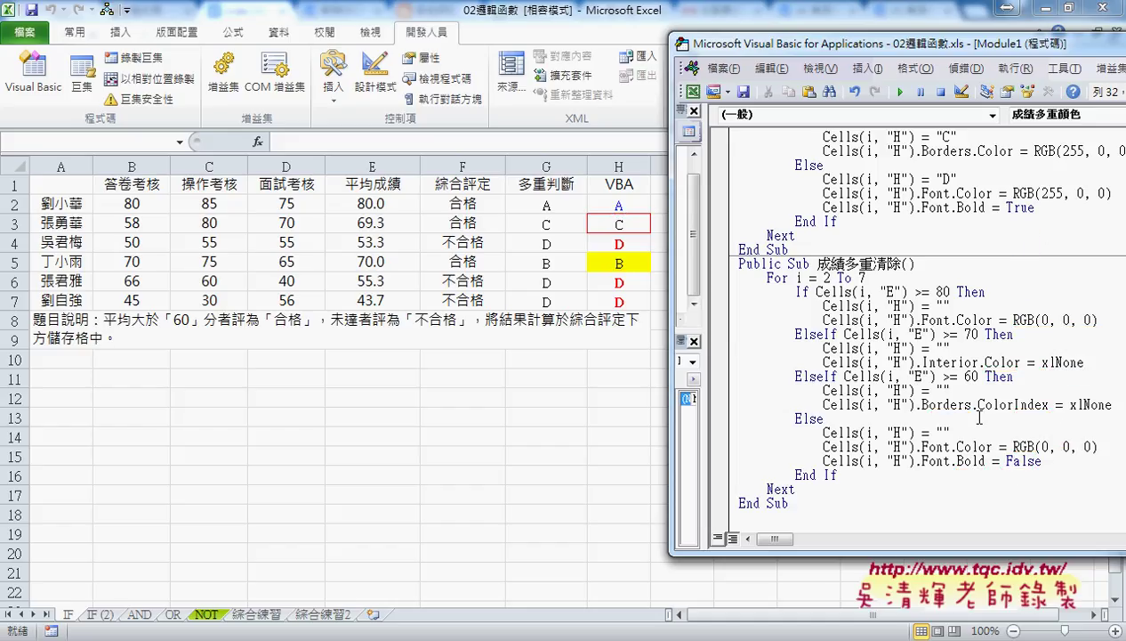
{"action": "left_click", "coordinate": [893, 363]}
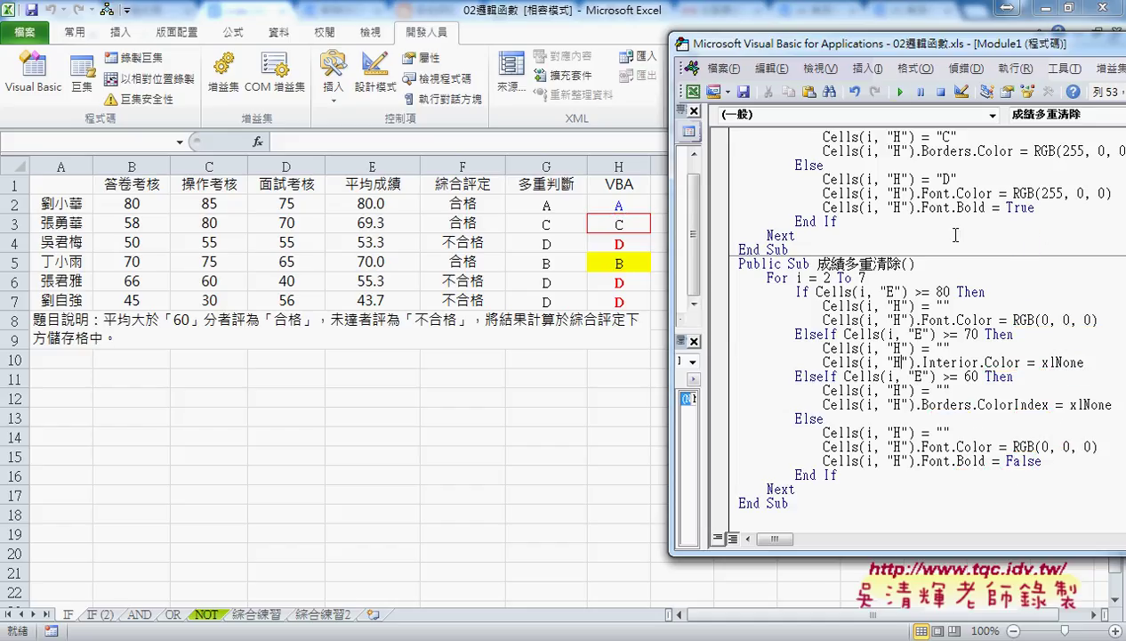
{"action": "left_click", "coordinate": [900, 93]}
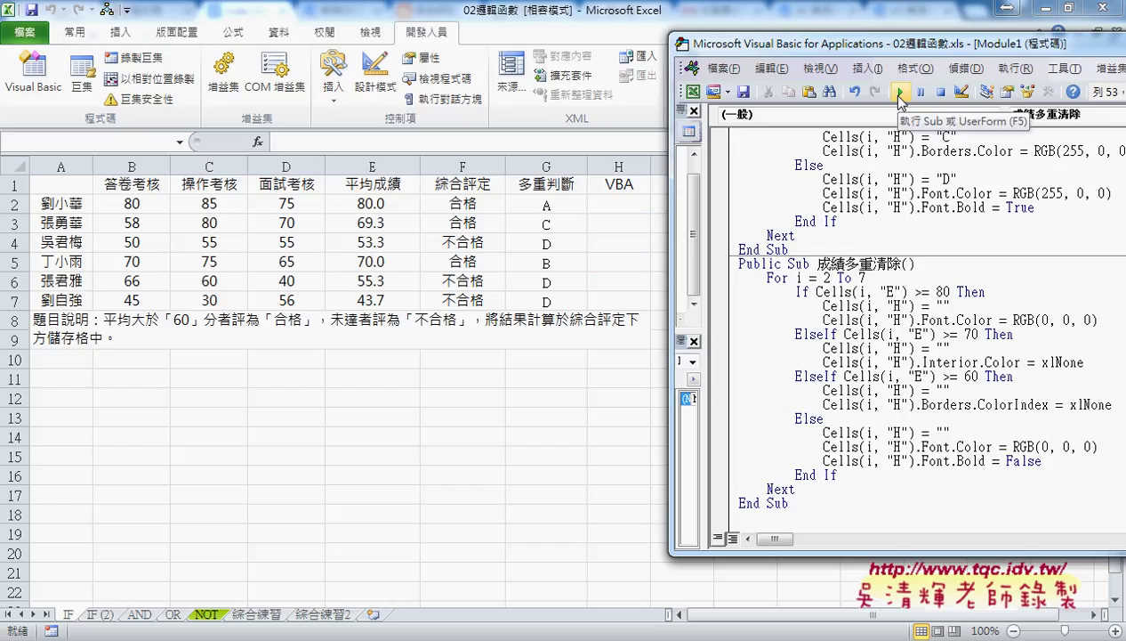
Step: Rerun 成績多重顏色 to refill column H, then 成績多重清除 to empty it again
{"action": "left_click", "coordinate": [893, 179]}
{"action": "left_click", "coordinate": [902, 93]}
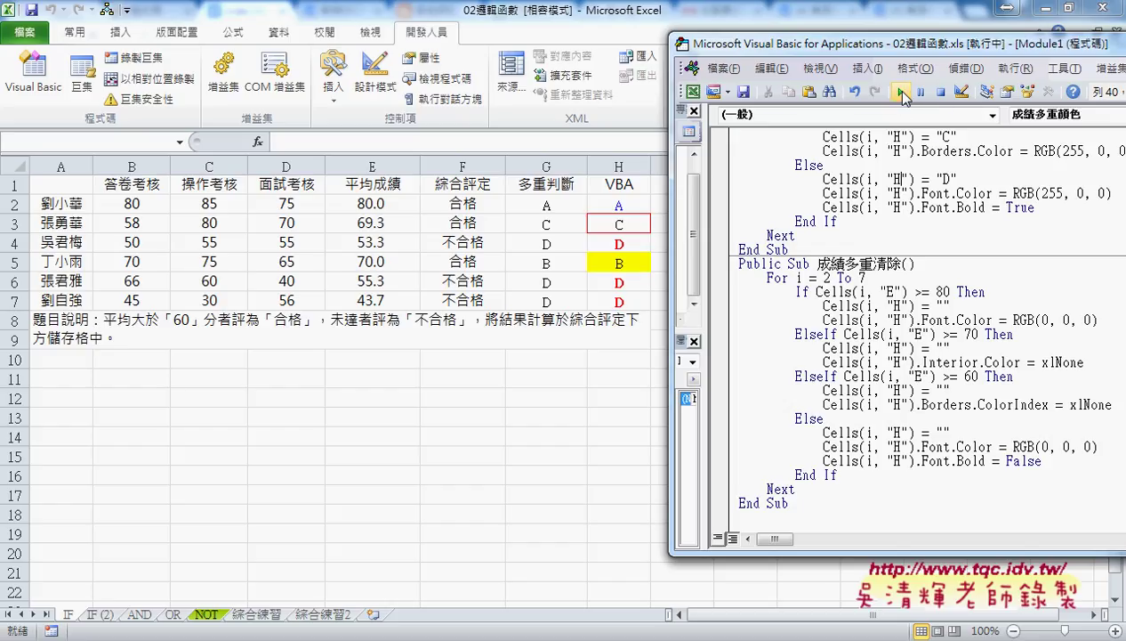
{"action": "left_click", "coordinate": [904, 348]}
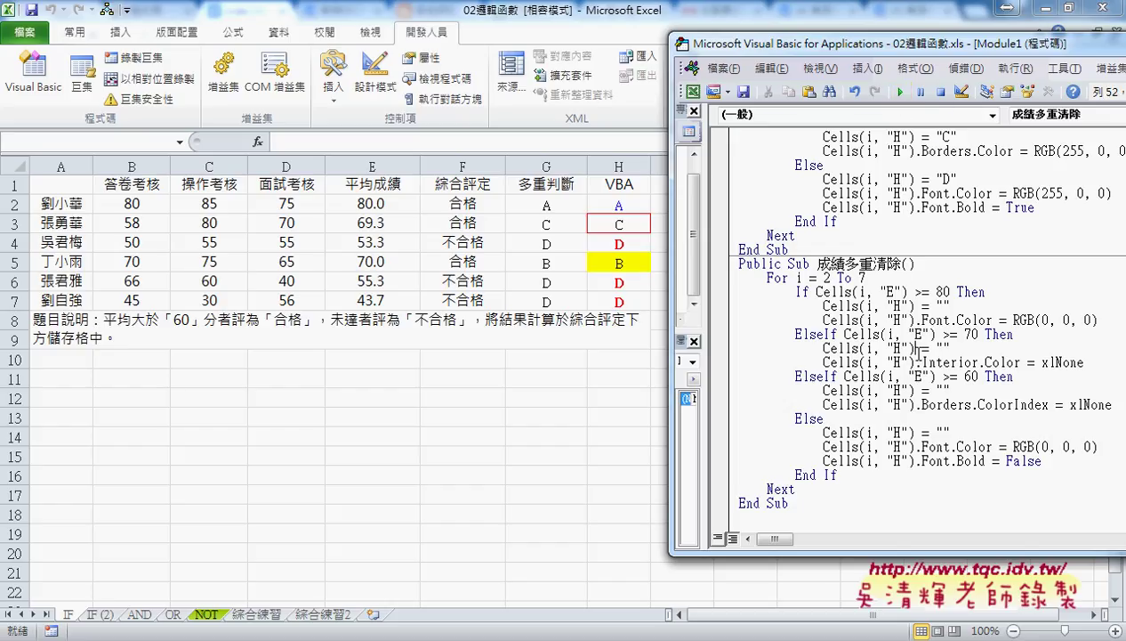
{"action": "left_click", "coordinate": [901, 93]}
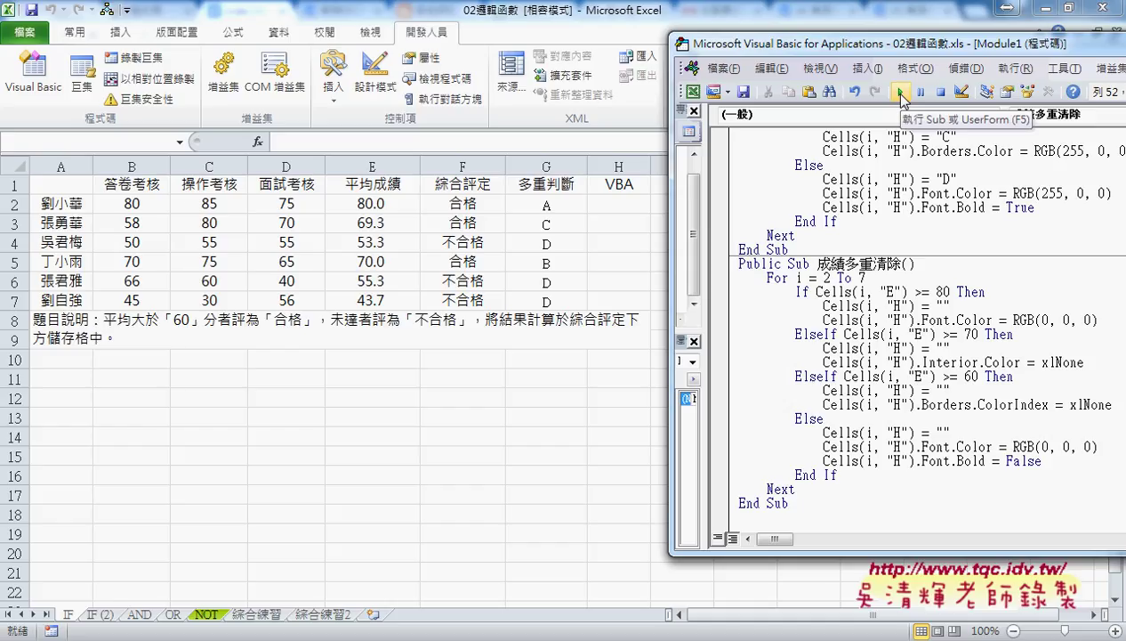
Step: Select the full code of both the 成績多重顏色 and 成績多重清除 macros for copying
{"action": "scroll", "coordinate": [917, 266], "scroll_direction": "up", "scroll_amount": 4}
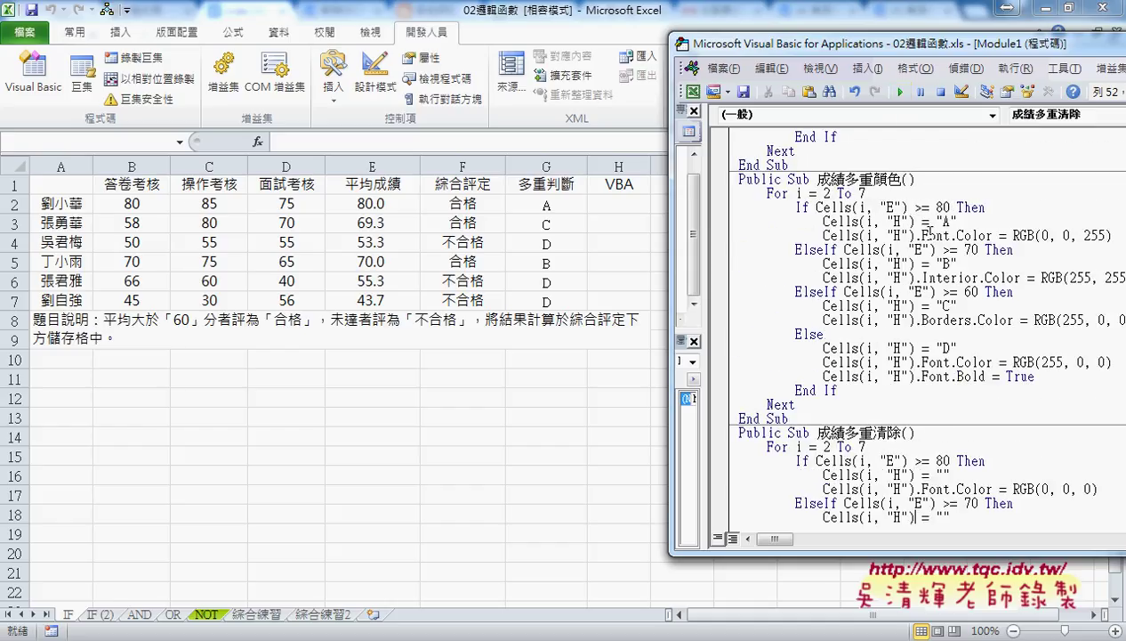
{"action": "left_click", "coordinate": [924, 279]}
{"action": "left_click_drag", "start_coordinate": [738, 179], "coordinate": [901, 496]}
{"action": "left_click", "coordinate": [872, 504]}
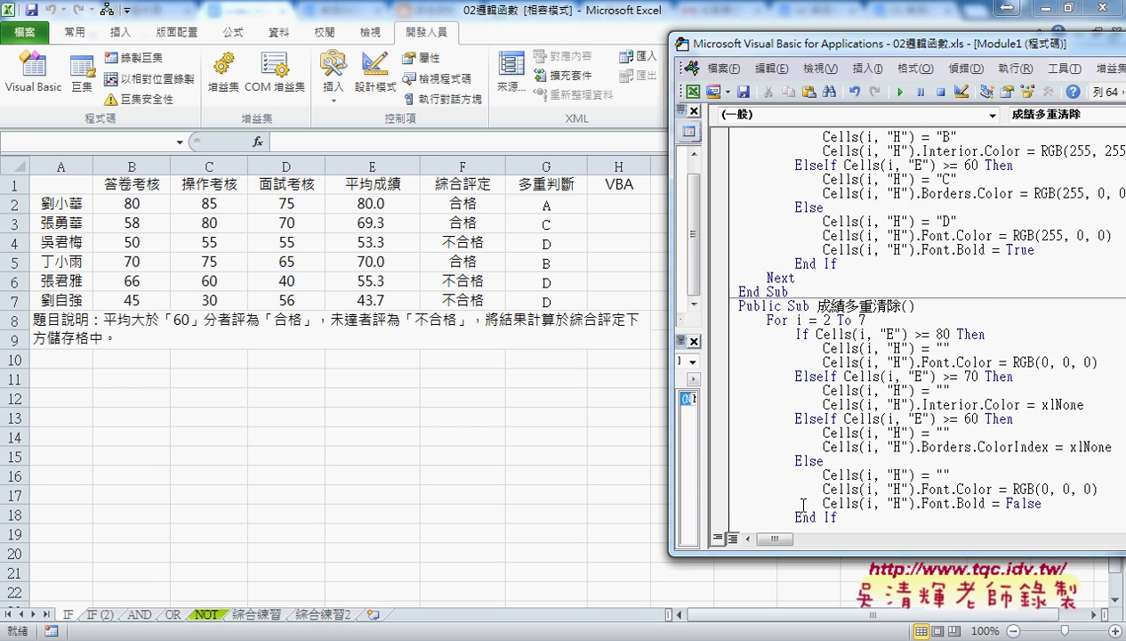
{"action": "scroll", "coordinate": [752, 304], "scroll_direction": "up", "scroll_amount": 4}
{"action": "left_click", "coordinate": [741, 179]}
{"action": "left_click_drag", "start_coordinate": [741, 181], "coordinate": [890, 519]}
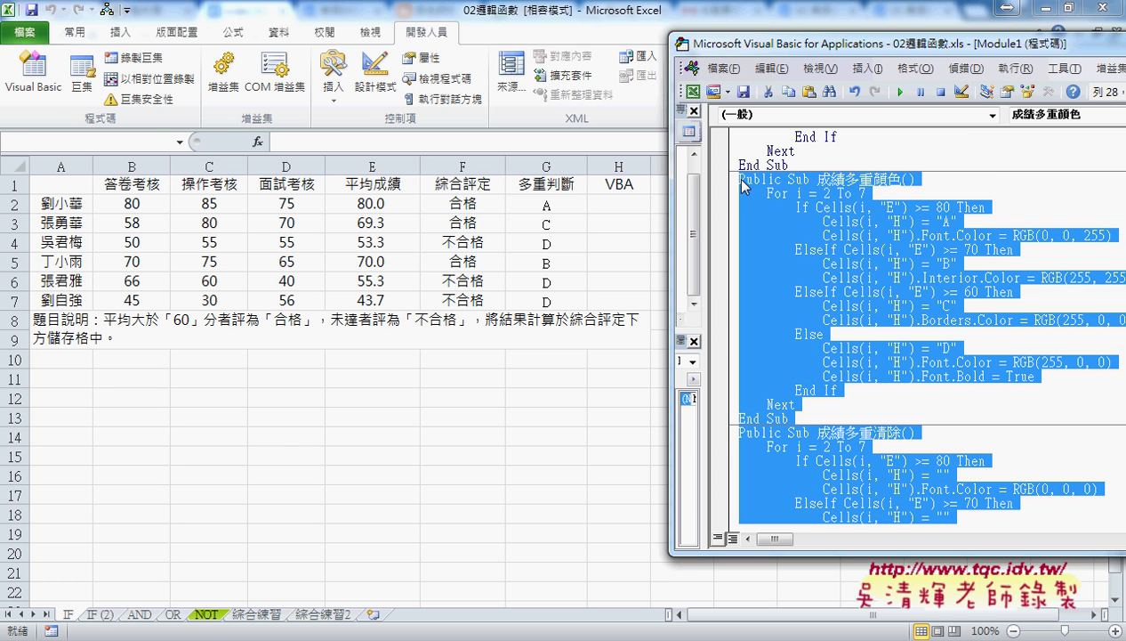
{"action": "left_click", "coordinate": [742, 180]}
Step: Paste the two macros on a new line after the 成績多重 sub's End Sub in index.html
{"action": "key", "text": "alt+Tab"}
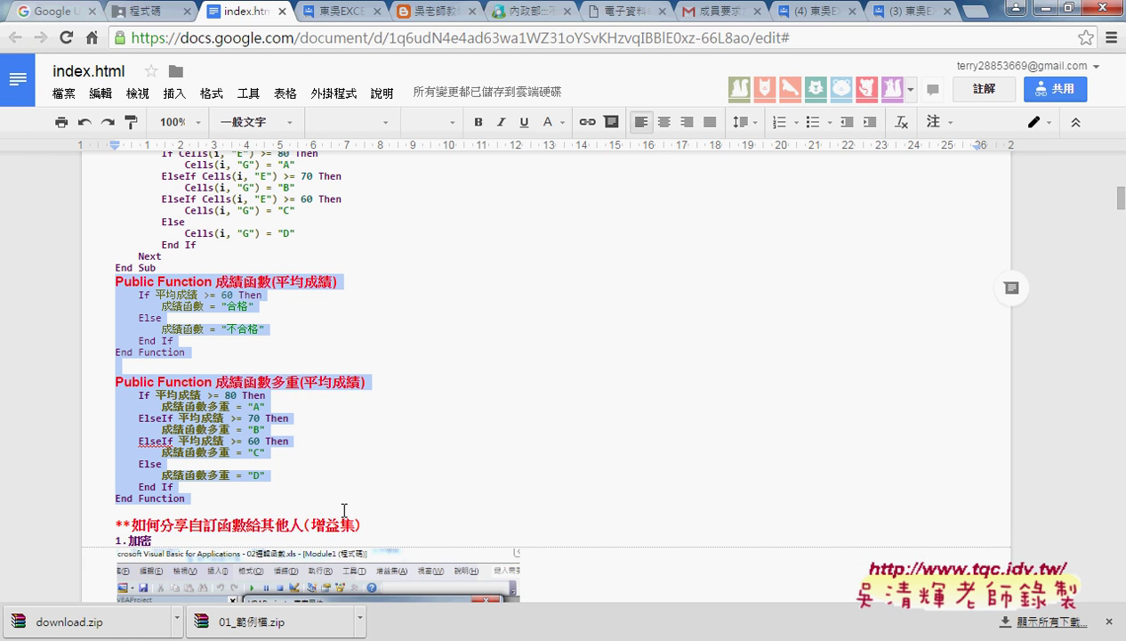
{"action": "scroll", "coordinate": [349, 473], "scroll_direction": "up", "scroll_amount": 2}
{"action": "scroll", "coordinate": [349, 473], "scroll_direction": "up", "scroll_amount": 1}
{"action": "scroll", "coordinate": [234, 415], "scroll_direction": "down", "scroll_amount": 1}
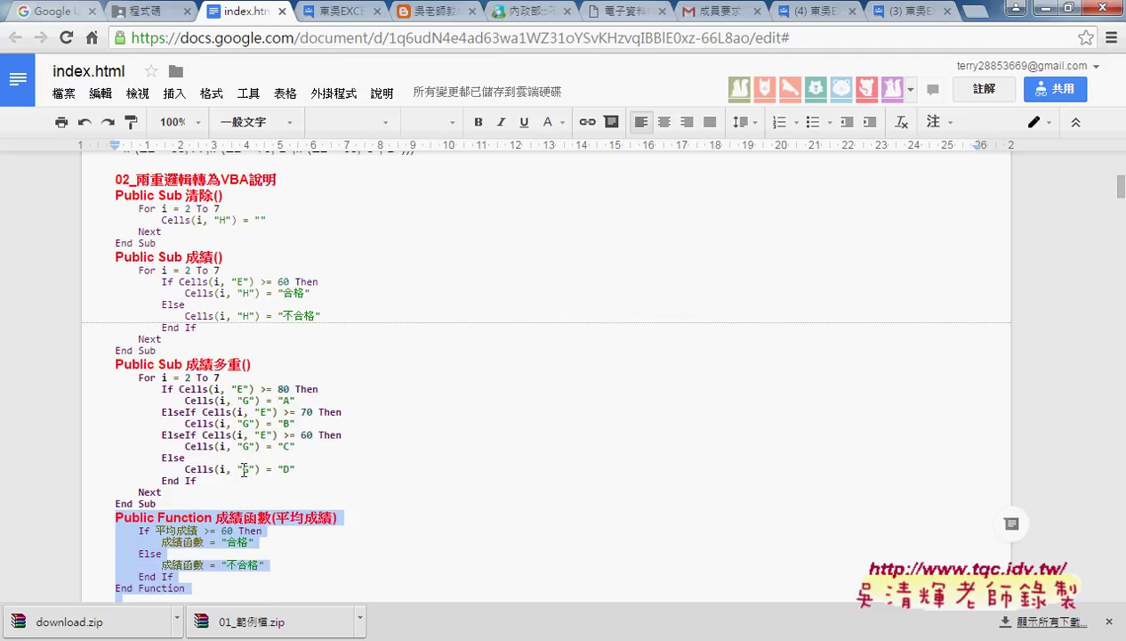
{"action": "left_click", "coordinate": [173, 442]}
{"action": "key", "text": "Return"}
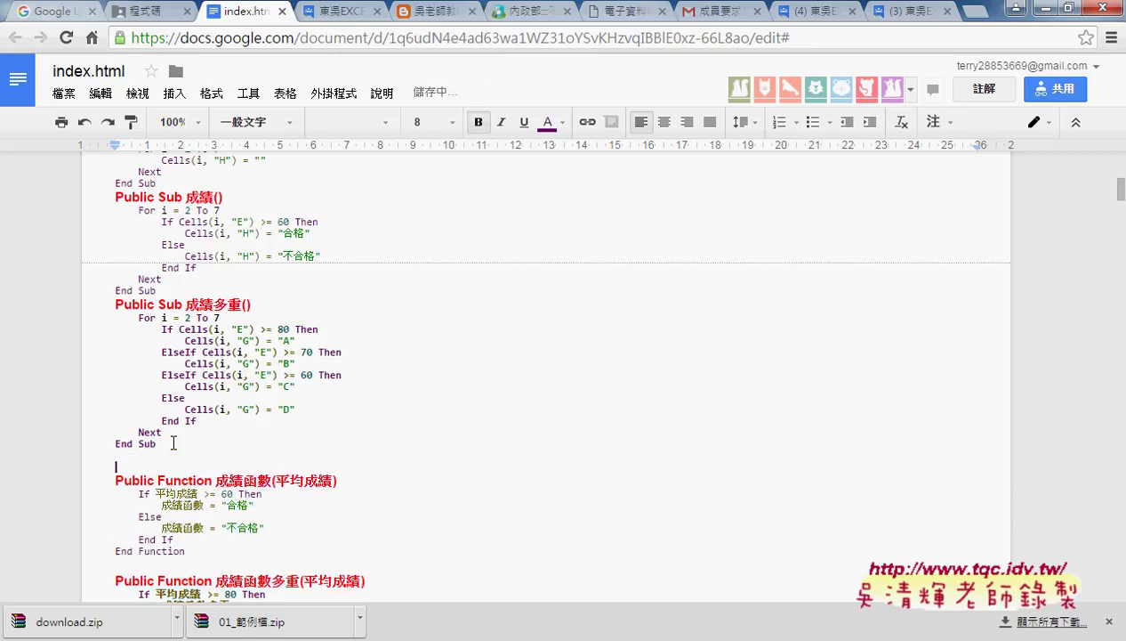
{"action": "key", "text": "ctrl+v"}
{"action": "scroll", "coordinate": [245, 491], "scroll_direction": "up", "scroll_amount": 3}
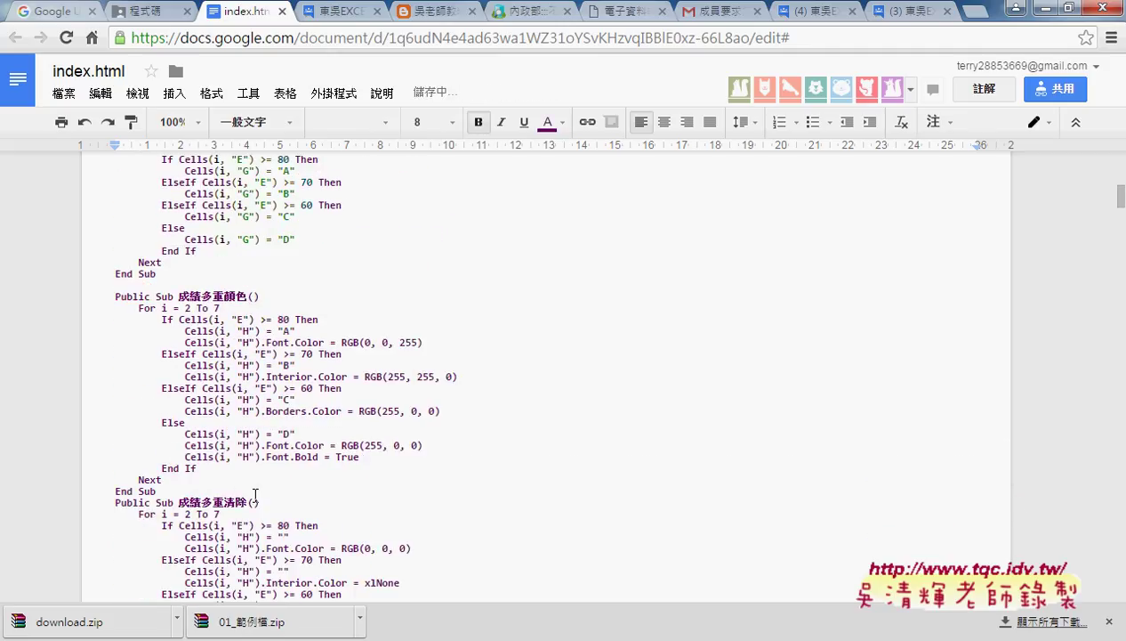